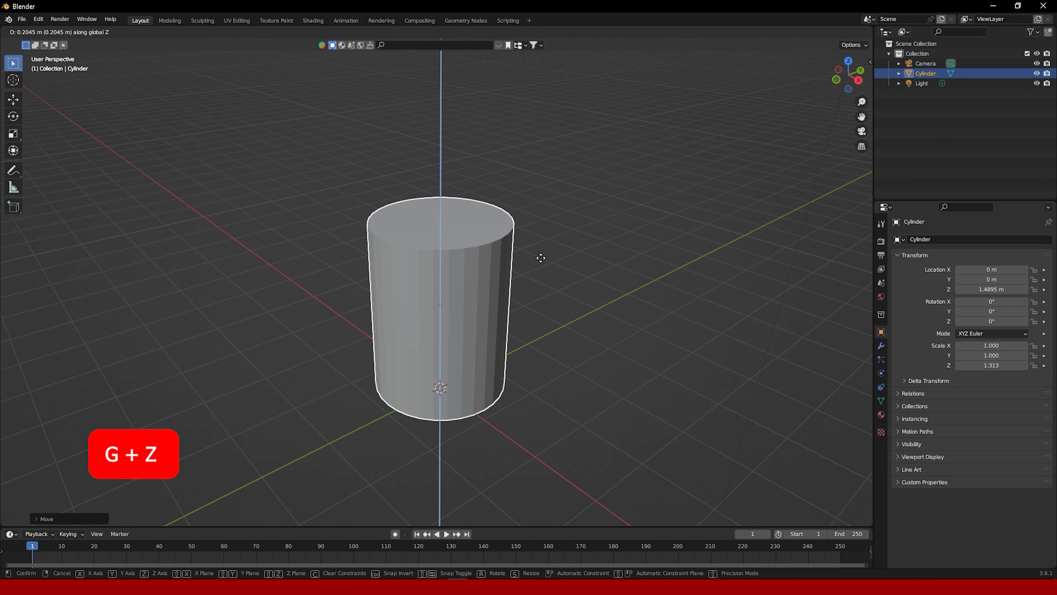
Raise the cylinder along the Z axis to a Z location of about 1.49 m
{"action": "left_click", "coordinate": [541, 256]}
{"action": "middle_click_drag", "start_coordinate": [591, 254], "coordinate": [584, 275]}
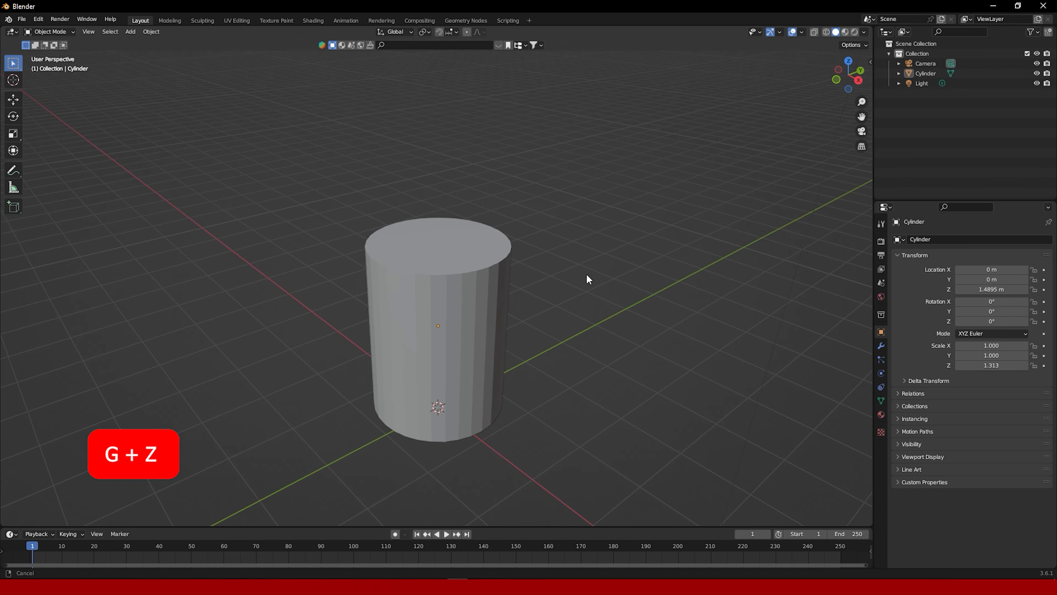
Inset the cylinder's top face to leave a thin rim around its edge
{"action": "key", "text": "Tab"}
{"action": "key", "text": "3"}
{"action": "left_click", "coordinate": [625, 312]}
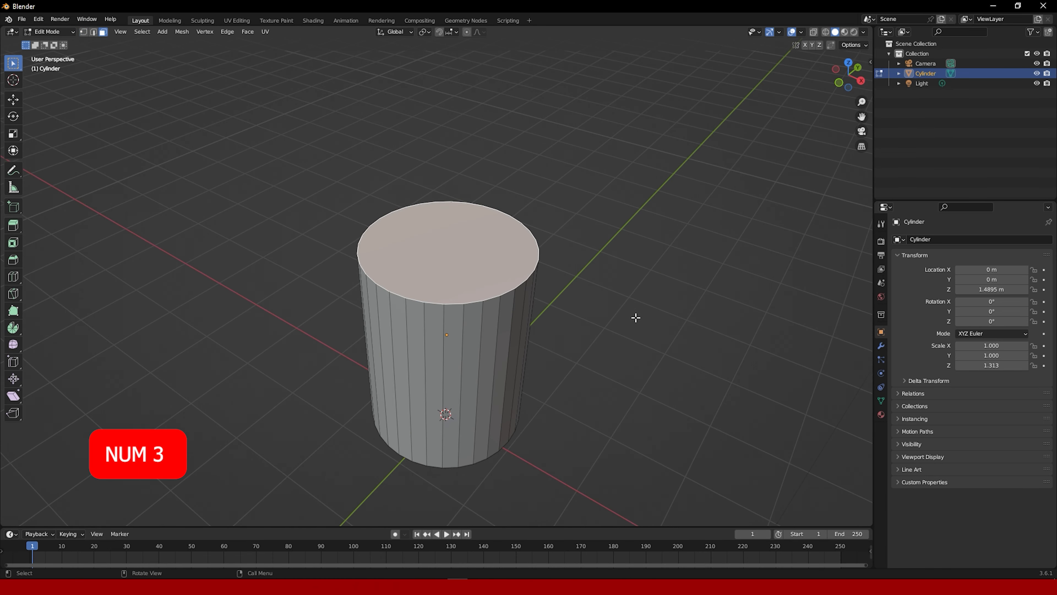
{"action": "key", "text": "i"}
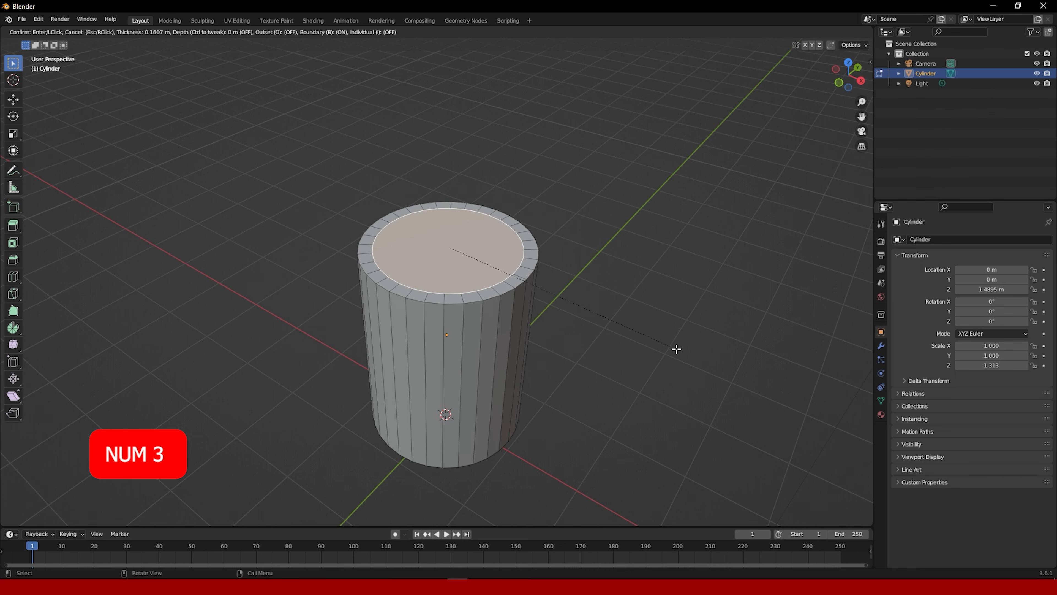
{"action": "left_click", "coordinate": [683, 347]}
{"action": "key", "text": "i"}
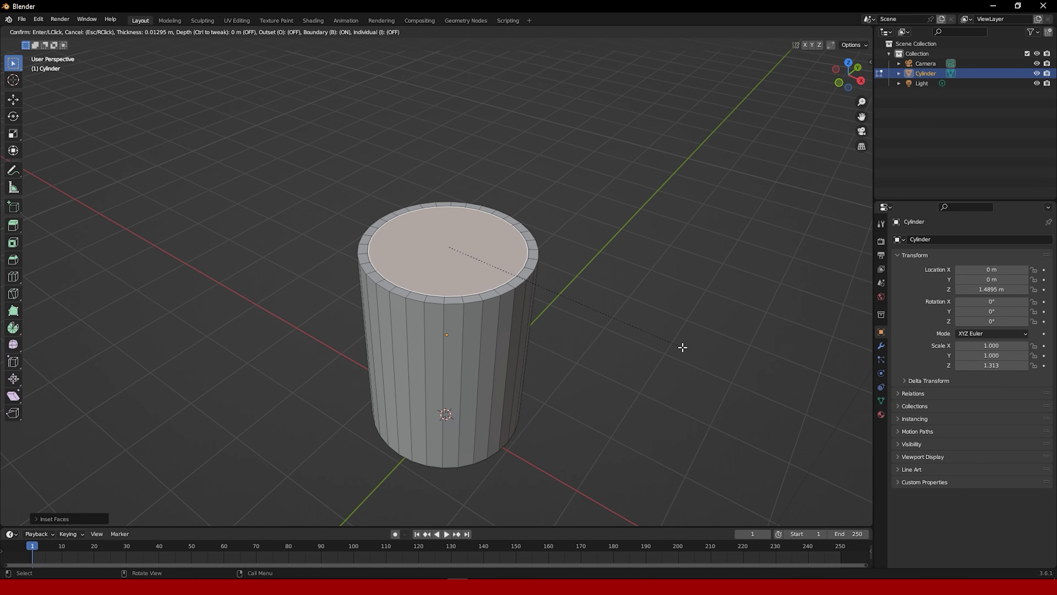
{"action": "left_click", "coordinate": [683, 347]}
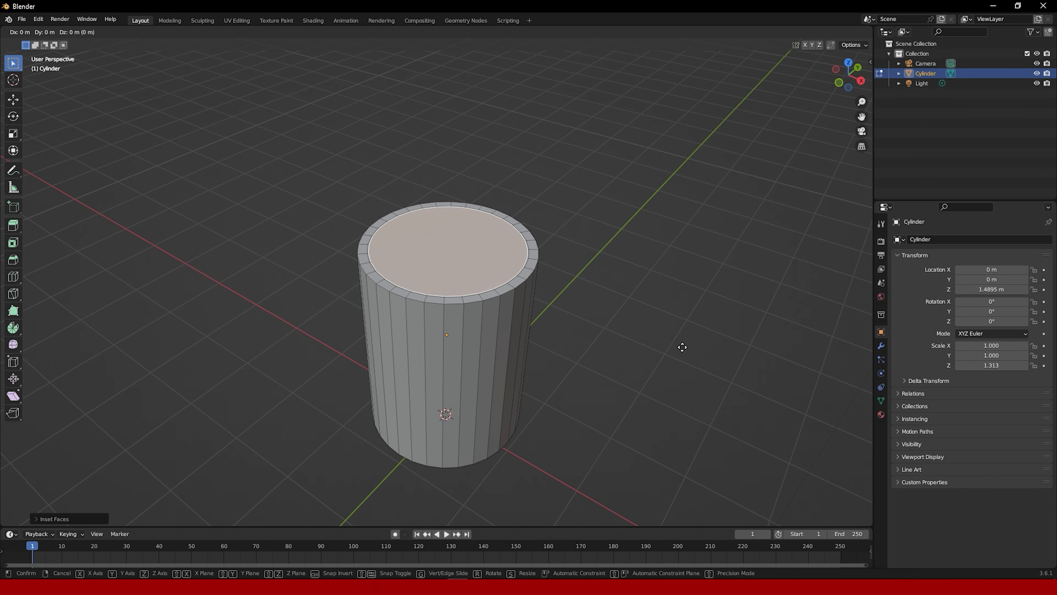
Lower the inset top face along the Z axis toward the base to hollow out the cylinder
{"action": "key", "text": "g"}
{"action": "key", "text": "z"}
{"action": "left_click", "coordinate": [657, 474]}
{"action": "key", "text": "Tab"}
{"action": "middle_click_drag", "start_coordinate": [588, 325], "coordinate": [538, 295]}
Add 17 evenly spaced horizontal loop cuts around the cylinder's outer wall
{"action": "key", "text": "Tab"}
{"action": "key", "text": "ctrl+r"}
{"action": "scroll", "coordinate": [493, 313], "scroll_direction": "up", "scroll_amount": 16}
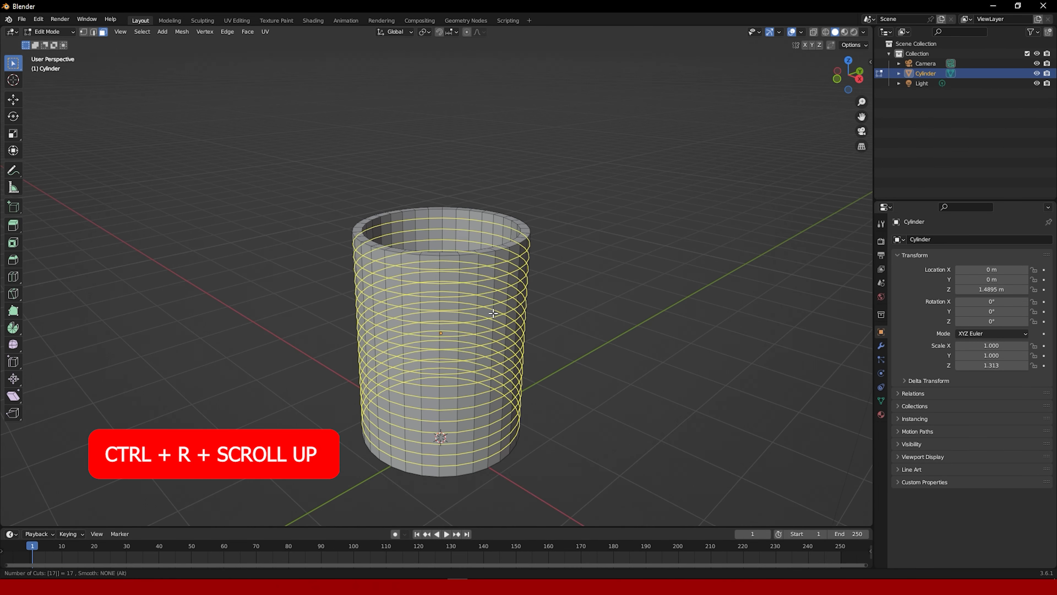
{"action": "left_click", "coordinate": [492, 313]}
{"action": "left_click", "coordinate": [492, 313]}
{"action": "middle_click_drag", "start_coordinate": [493, 313], "coordinate": [469, 294]}
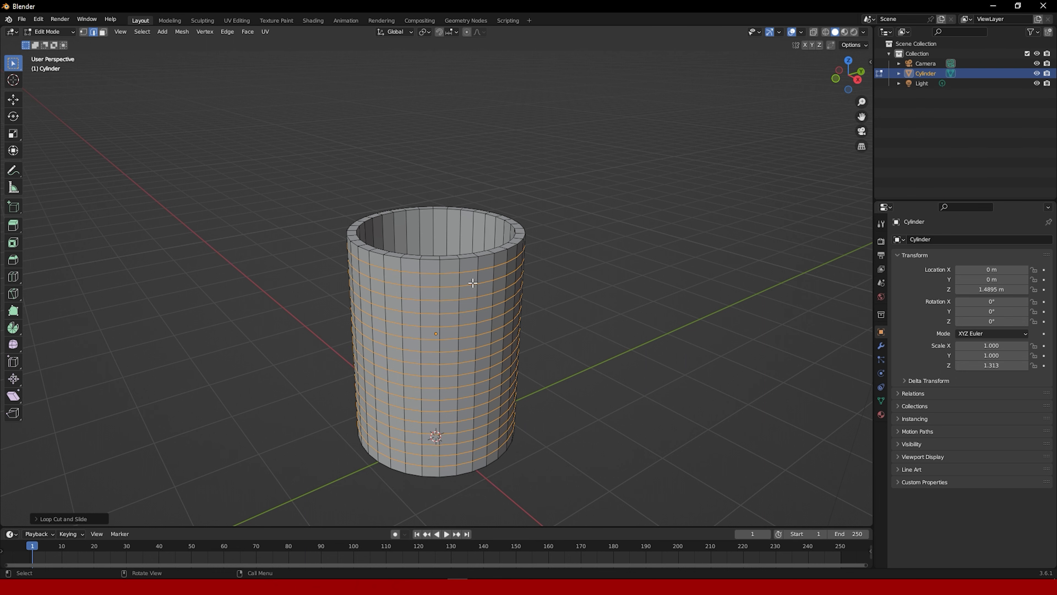
Extrude two-by-two blocks of outer side faces near the rim and the base outward in two segments to form handle stubs
{"action": "key", "text": "KP_3"}
{"action": "key", "text": "3"}
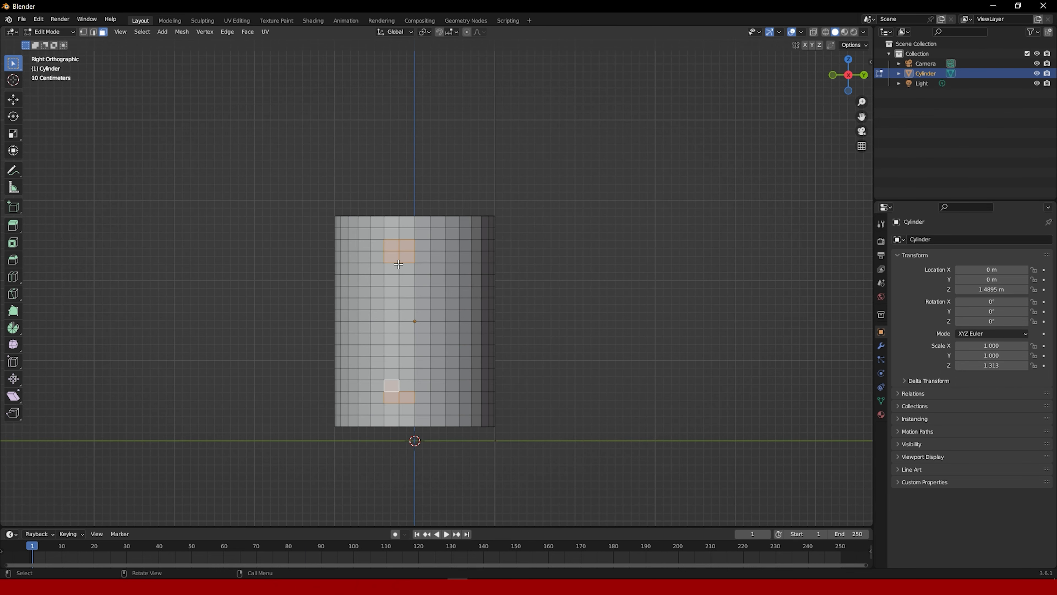
{"action": "scroll", "coordinate": [398, 264], "scroll_direction": "up", "scroll_amount": 4}
{"action": "middle_click_drag", "start_coordinate": [380, 198], "coordinate": [464, 281], "text": "shift"}
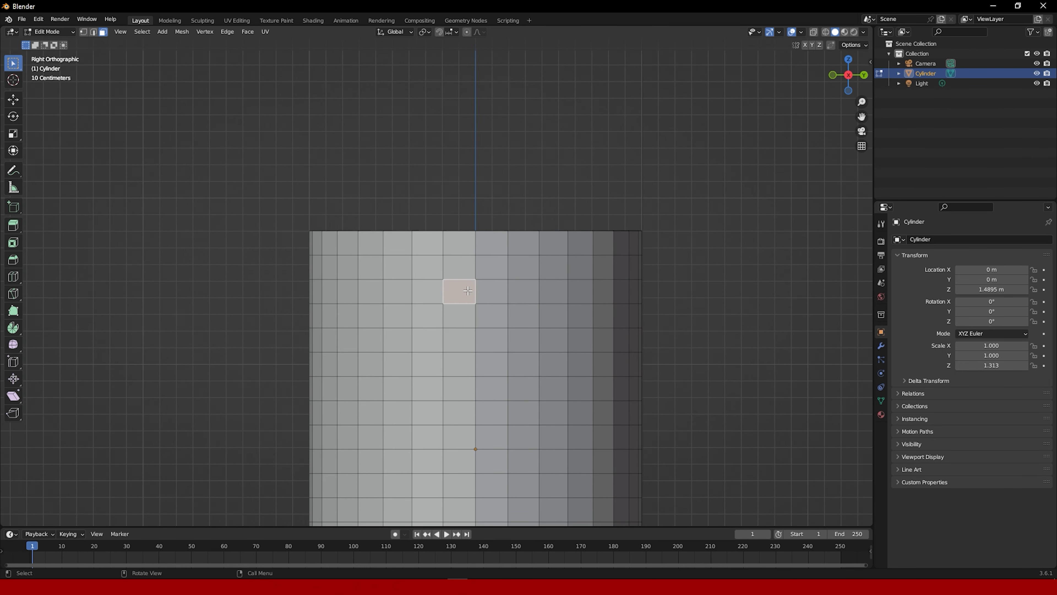
{"action": "left_click", "coordinate": [491, 290], "text": "shift"}
{"action": "left_click", "coordinate": [459, 317], "text": "shift"}
{"action": "left_click", "coordinate": [491, 316], "text": "shift"}
{"action": "middle_click_drag", "start_coordinate": [502, 385], "coordinate": [529, 182], "text": "shift"}
{"action": "left_click", "coordinate": [492, 423], "text": "shift"}
{"action": "left_click", "coordinate": [517, 427], "text": "shift"}
{"action": "left_click", "coordinate": [485, 403], "text": "shift"}
{"action": "left_click", "coordinate": [517, 404], "text": "shift"}
{"action": "scroll", "coordinate": [464, 345], "scroll_direction": "down", "scroll_amount": 2}
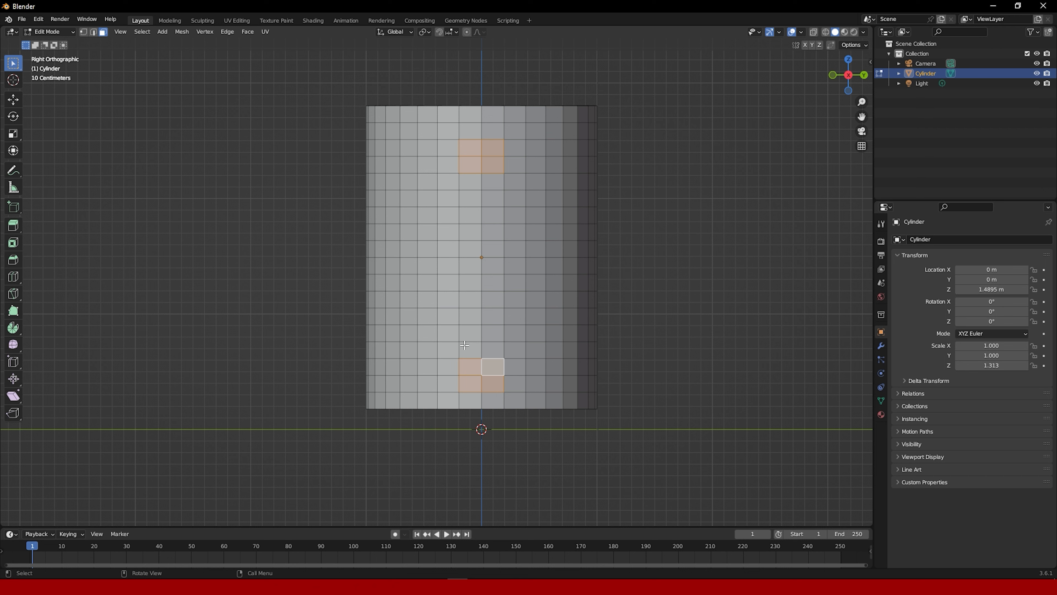
{"action": "middle_click_drag", "start_coordinate": [465, 345], "coordinate": [530, 208]}
{"action": "key", "text": "e"}
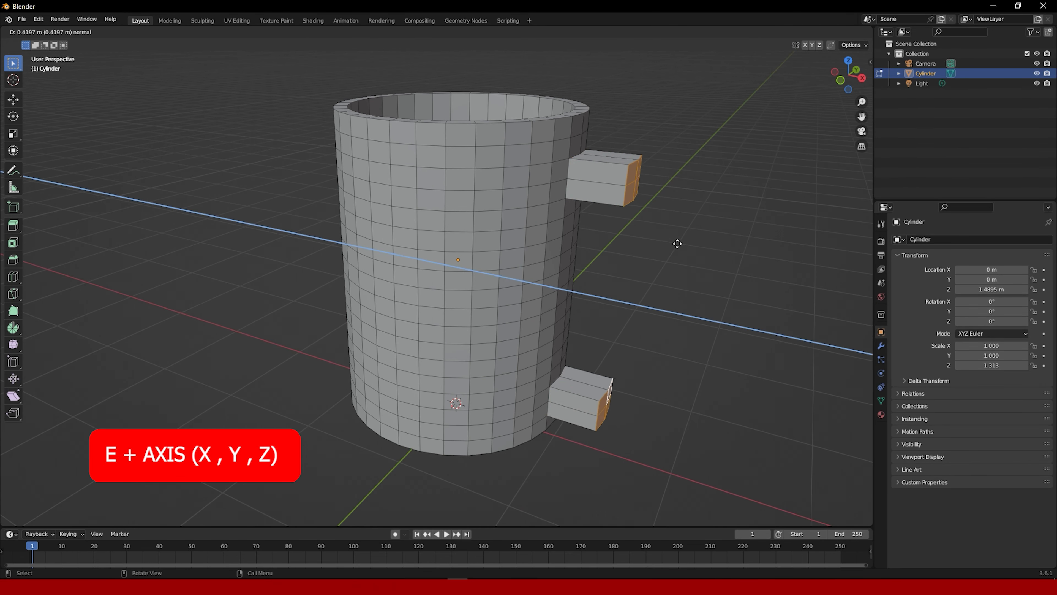
{"action": "left_click", "coordinate": [690, 250]}
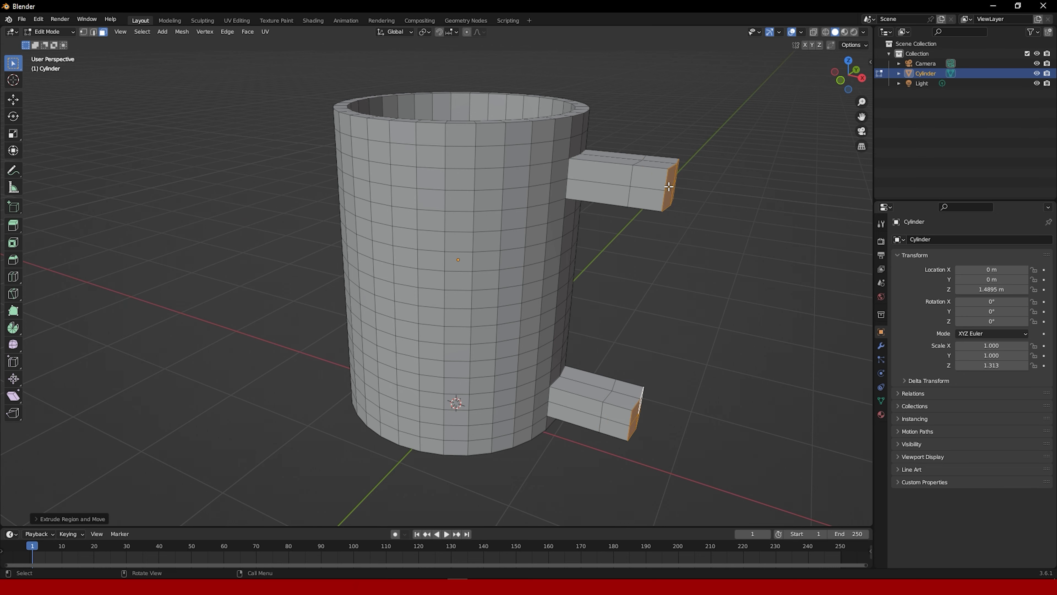
Angle the upper handle stub's end faces downward around the Y axis and the lower stub's end faces upward
{"action": "middle_click_drag", "start_coordinate": [669, 187], "coordinate": [639, 194]}
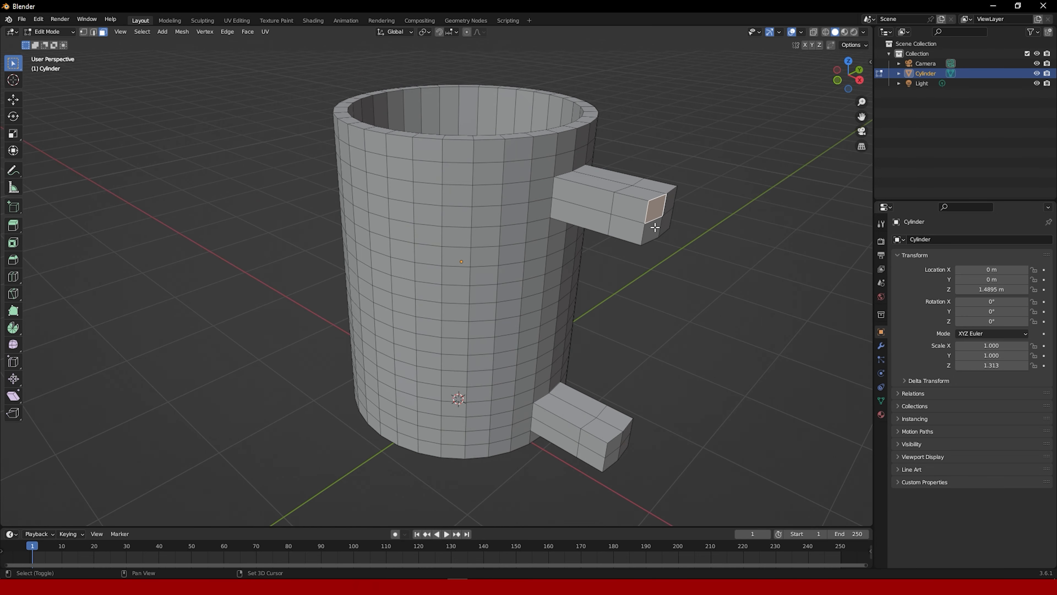
{"action": "left_click", "coordinate": [670, 222], "text": "shift"}
{"action": "key", "text": "r"}
{"action": "key", "text": "y"}
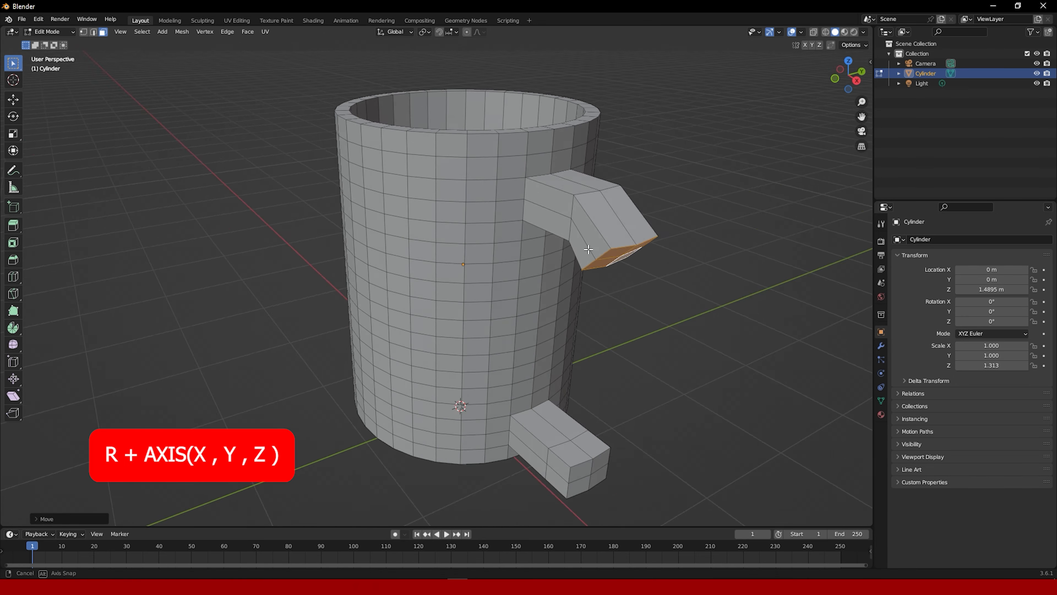
{"action": "middle_click_drag", "start_coordinate": [601, 254], "coordinate": [631, 241]}
{"action": "left_click", "coordinate": [644, 419]}
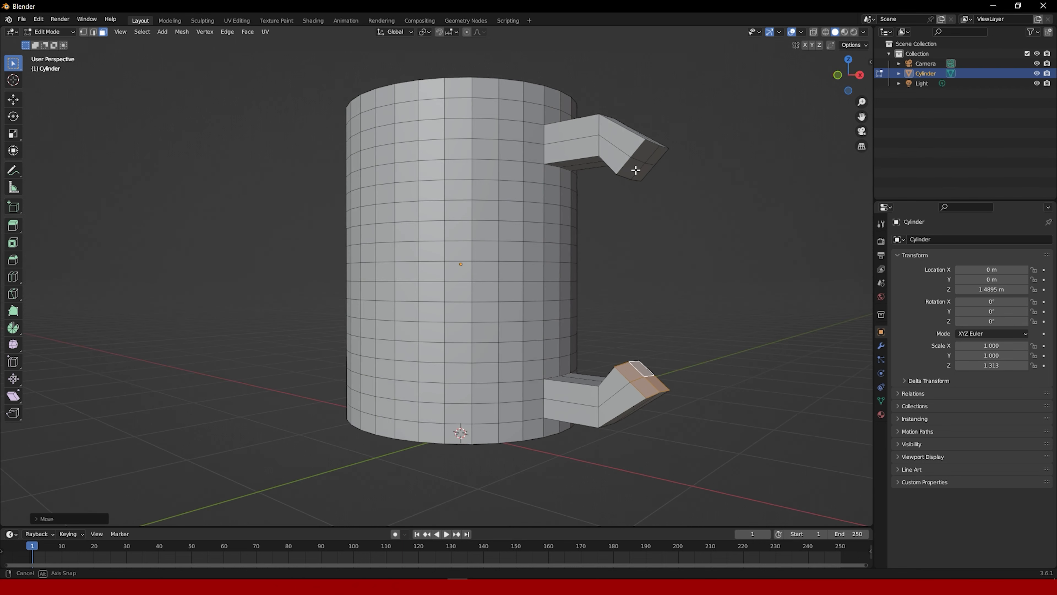
Bridge the edge loops of the upper and lower stubs' end faces to close the handle
{"action": "left_click", "coordinate": [639, 164], "text": "shift"}
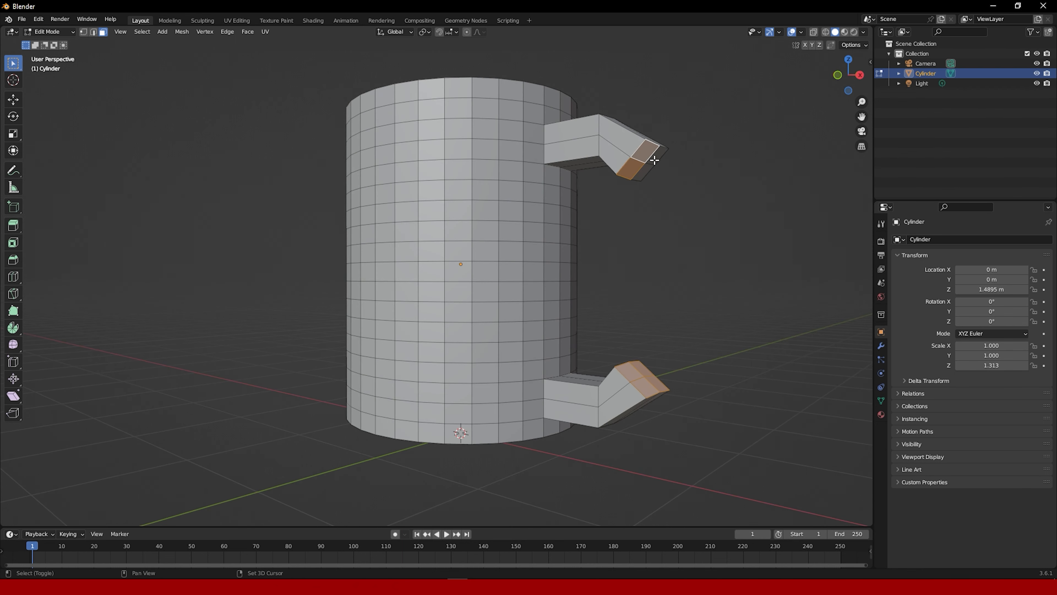
{"action": "left_click", "coordinate": [647, 173], "text": "shift"}
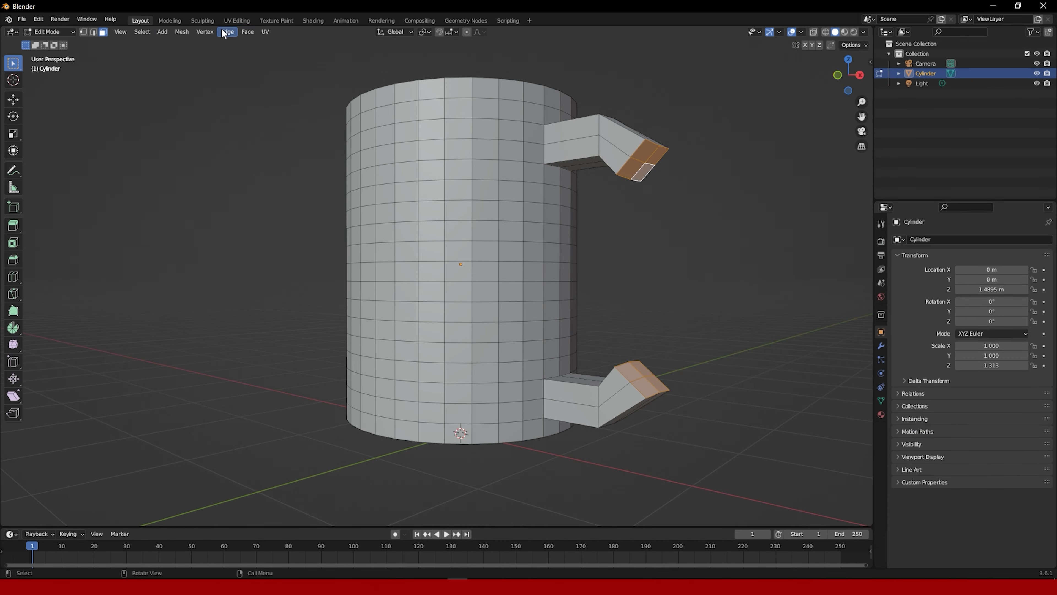
{"action": "left_click", "coordinate": [227, 32]}
{"action": "left_click", "coordinate": [238, 62]}
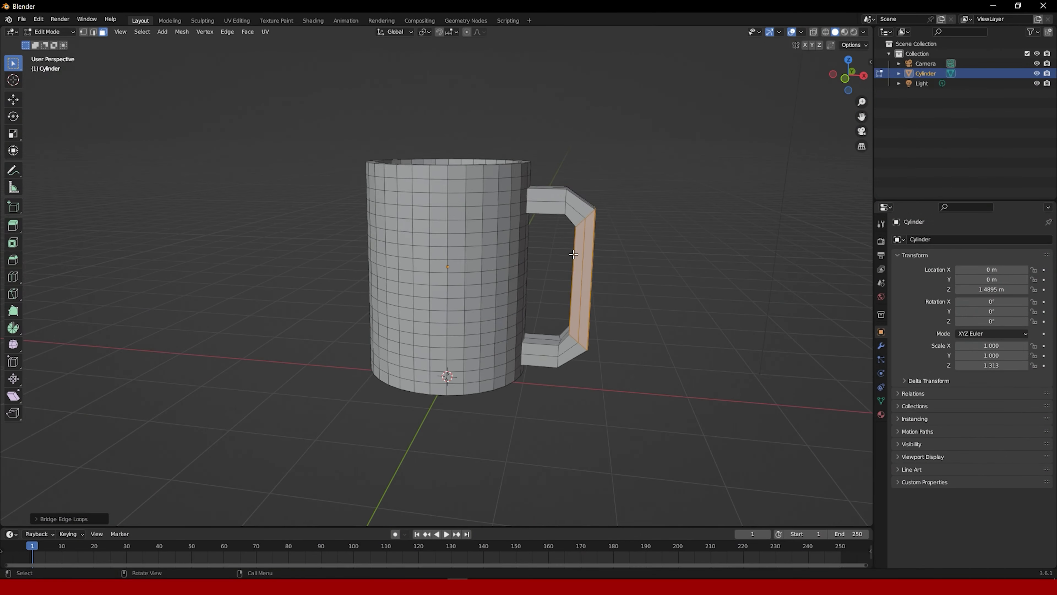
{"action": "key", "text": "Tab"}
{"action": "middle_click_drag", "start_coordinate": [634, 253], "coordinate": [606, 256]}
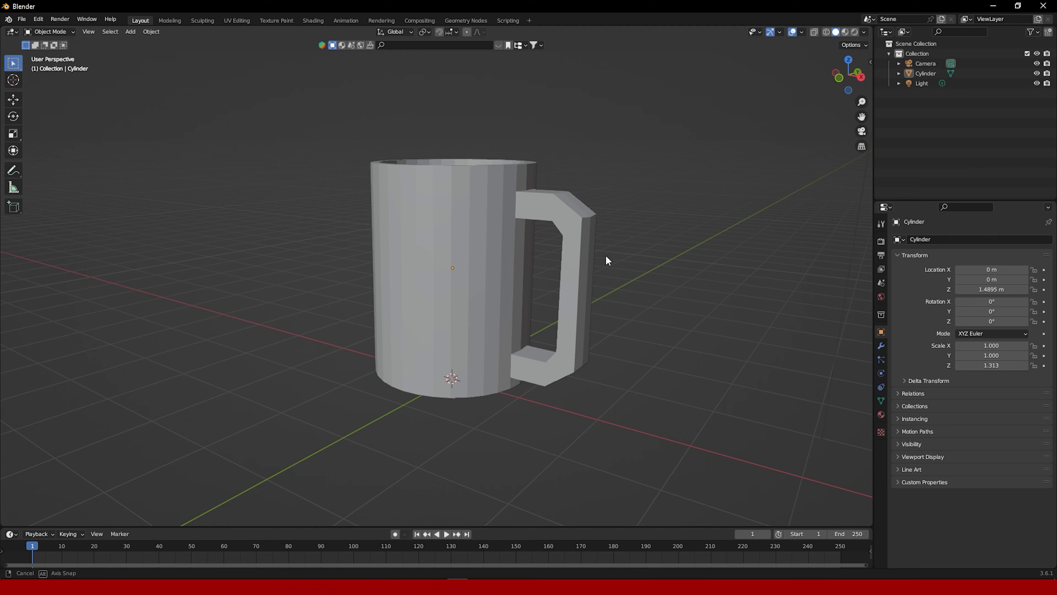
{"action": "middle_click_drag", "start_coordinate": [605, 255], "coordinate": [545, 259]}
Add a Subdivision Surface modifier to the mug with viewport and render levels of 3, and shade it smooth
{"action": "left_click", "coordinate": [546, 259]}
{"action": "left_click", "coordinate": [881, 345]}
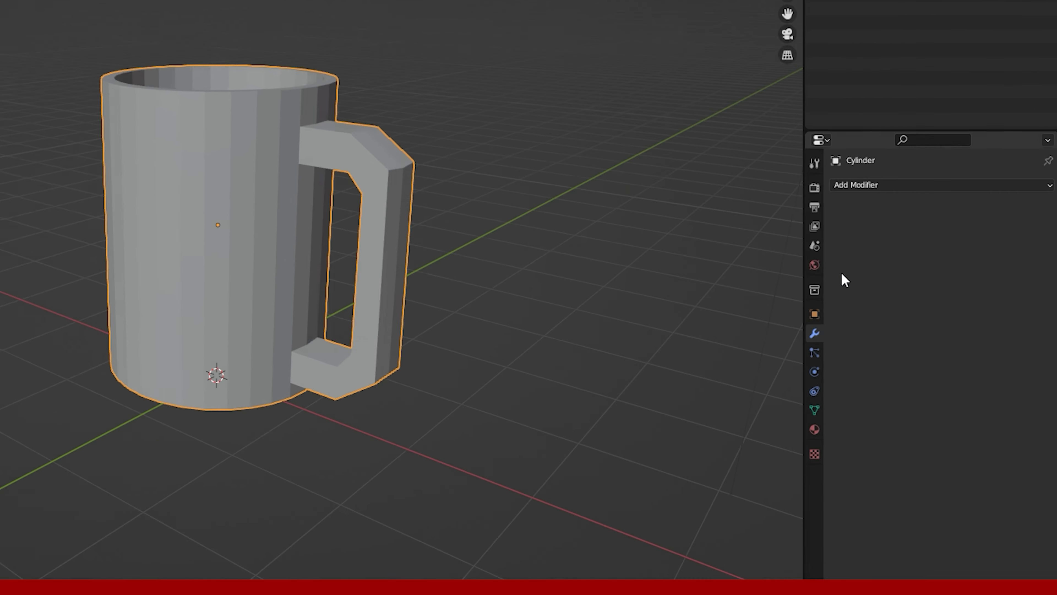
{"action": "left_click", "coordinate": [953, 239]}
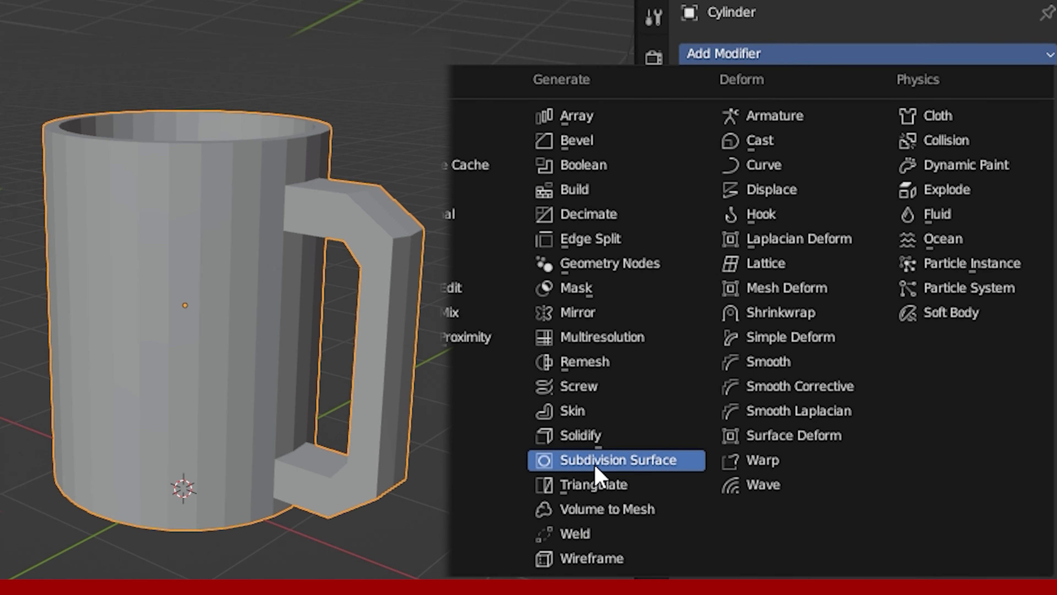
{"action": "left_click", "coordinate": [595, 462]}
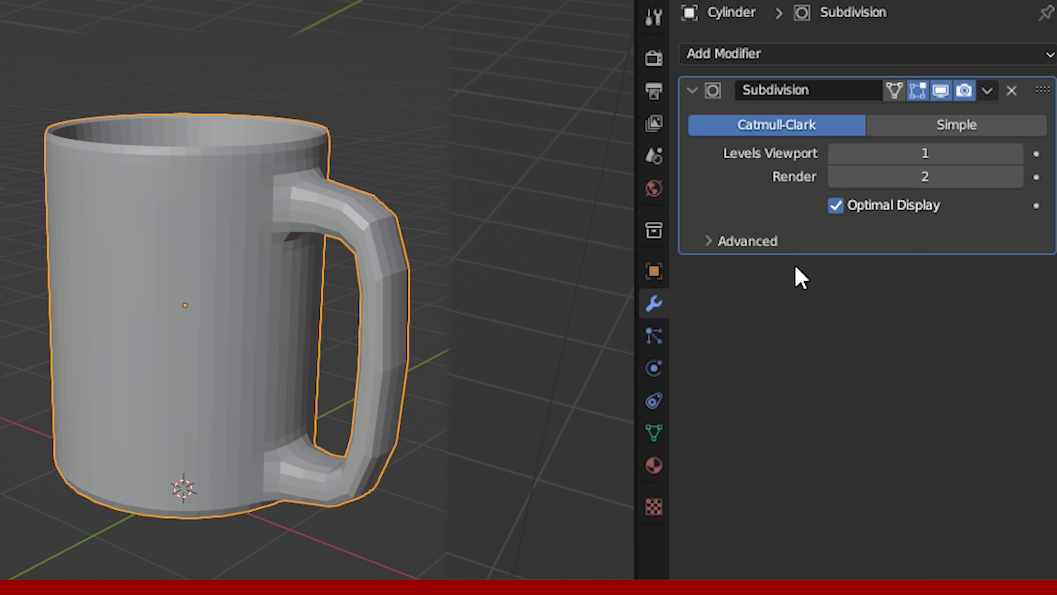
{"action": "left_click", "coordinate": [1017, 154]}
{"action": "left_click", "coordinate": [1017, 154]}
{"action": "left_click", "coordinate": [1019, 171]}
{"action": "middle_click_drag", "start_coordinate": [666, 275], "coordinate": [585, 325]}
{"action": "middle_click_drag", "start_coordinate": [585, 324], "coordinate": [576, 292]}
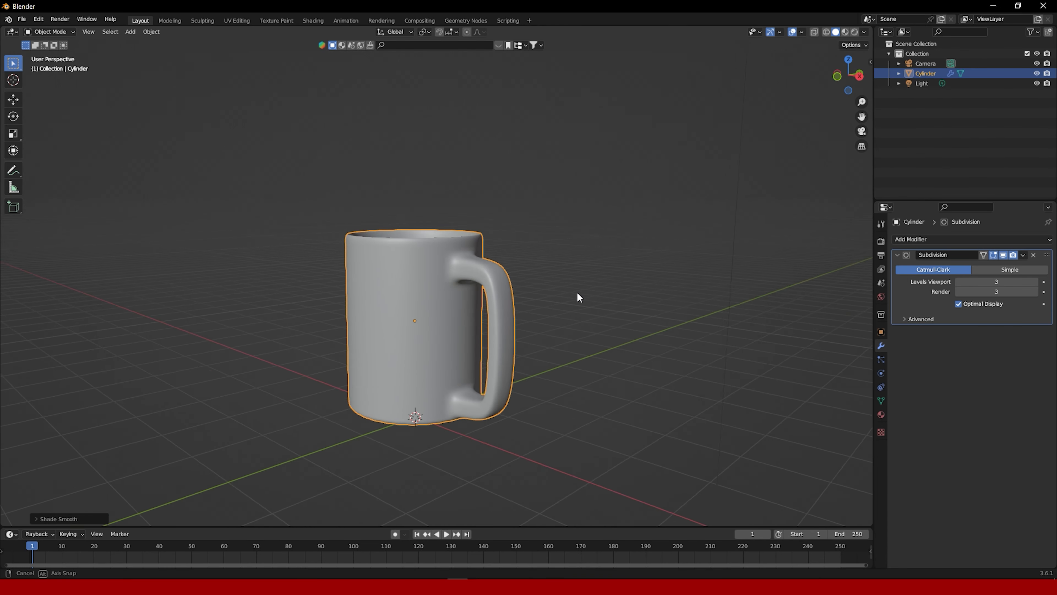
Examine the smoothed mug's rim, wall and handle joints up close and from different angles
{"action": "scroll", "coordinate": [480, 282], "scroll_direction": "up", "scroll_amount": 3}
{"action": "scroll", "coordinate": [420, 246], "scroll_direction": "down", "scroll_amount": 2}
{"action": "middle_click_drag", "start_coordinate": [480, 282], "coordinate": [435, 300], "text": "shift"}
{"action": "scroll", "coordinate": [426, 280], "scroll_direction": "up", "scroll_amount": 3}
{"action": "scroll", "coordinate": [385, 279], "scroll_direction": "down", "scroll_amount": 4}
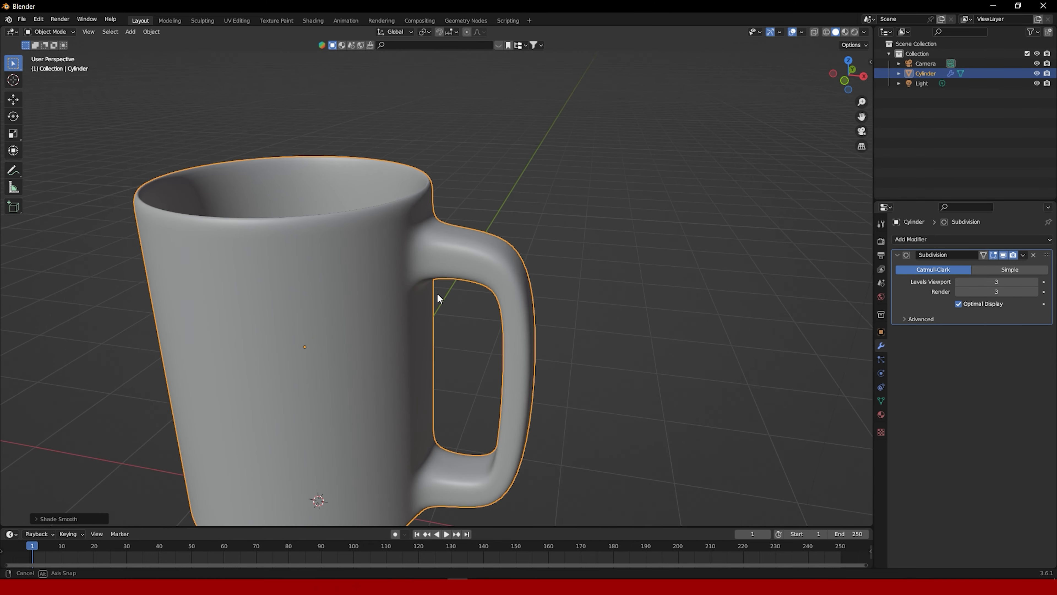
{"action": "scroll", "coordinate": [437, 298], "scroll_direction": "down", "scroll_amount": 3}
{"action": "middle_click_drag", "start_coordinate": [427, 286], "coordinate": [568, 290]}
{"action": "scroll", "coordinate": [479, 282], "scroll_direction": "up", "scroll_amount": 3}
{"action": "middle_click_drag", "start_coordinate": [480, 282], "coordinate": [438, 297], "text": "shift"}
{"action": "scroll", "coordinate": [424, 246], "scroll_direction": "down", "scroll_amount": 3}
{"action": "scroll", "coordinate": [425, 280], "scroll_direction": "up", "scroll_amount": 3}
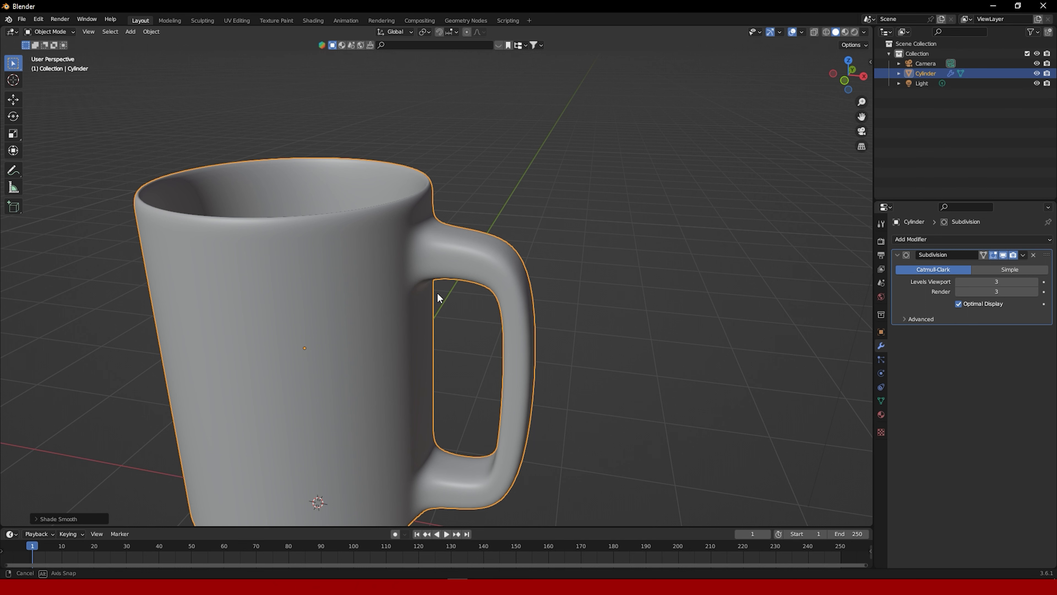
{"action": "scroll", "coordinate": [439, 297], "scroll_direction": "down", "scroll_amount": 3}
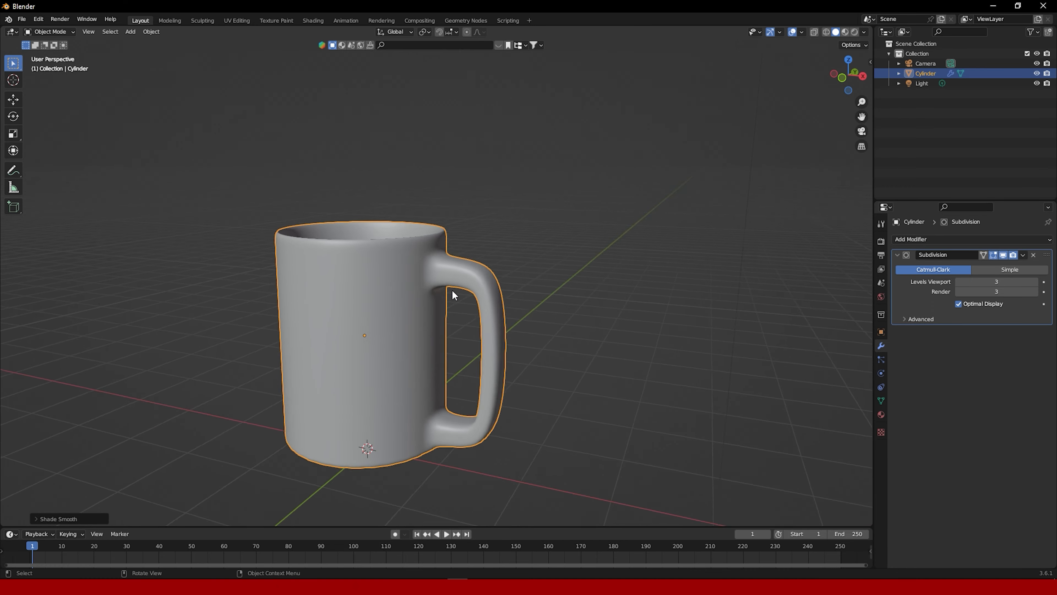
{"action": "scroll", "coordinate": [458, 292], "scroll_direction": "up", "scroll_amount": 3}
{"action": "scroll", "coordinate": [436, 291], "scroll_direction": "down", "scroll_amount": 3}
Add a horizontal loop cut on the mug's outer wall just below the rim to sharpen its edge
{"action": "middle_click_drag", "start_coordinate": [372, 283], "coordinate": [553, 322], "text": "shift"}
{"action": "key", "text": "Tab"}
{"action": "key", "text": "ctrl+r"}
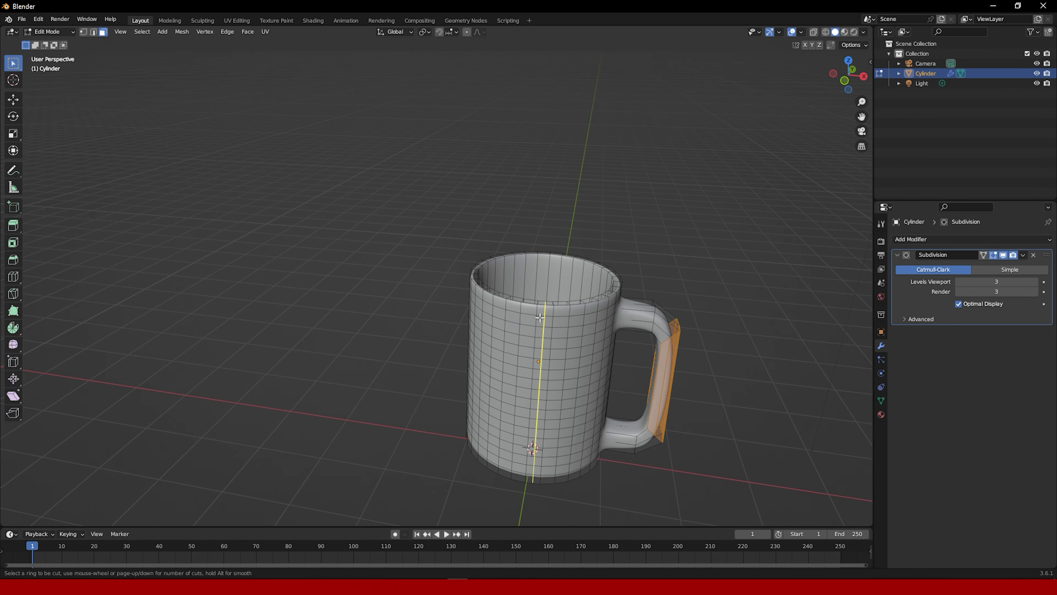
{"action": "left_click", "coordinate": [509, 303]}
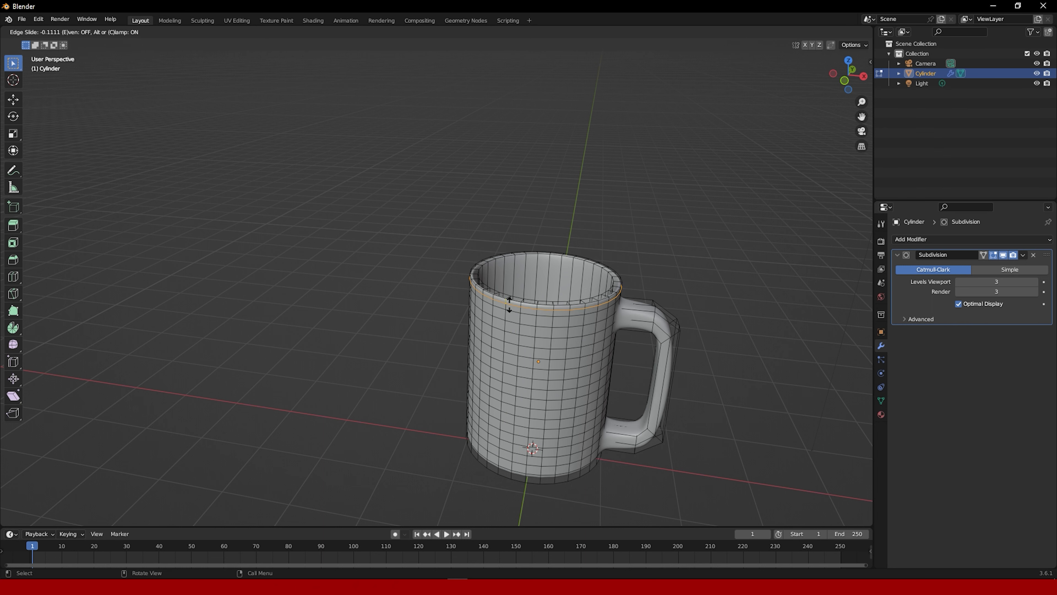
{"action": "left_click", "coordinate": [510, 303]}
Add a loop cut on the mug's inner wall and slide it up close to the rim
{"action": "middle_click_drag", "start_coordinate": [532, 297], "coordinate": [562, 304]}
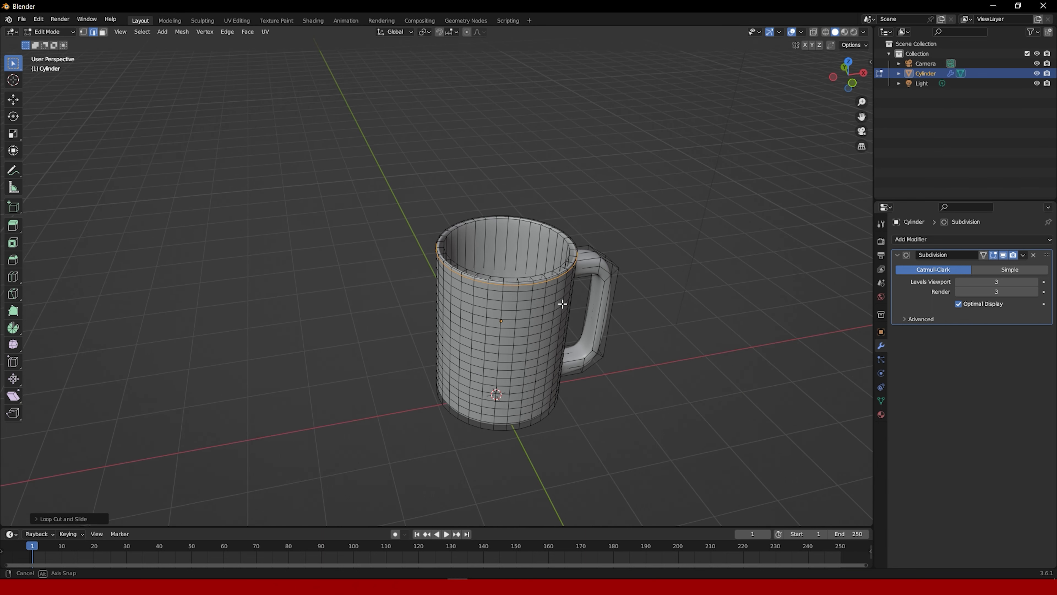
{"action": "key", "text": "ctrl+r"}
{"action": "left_click", "coordinate": [555, 250]}
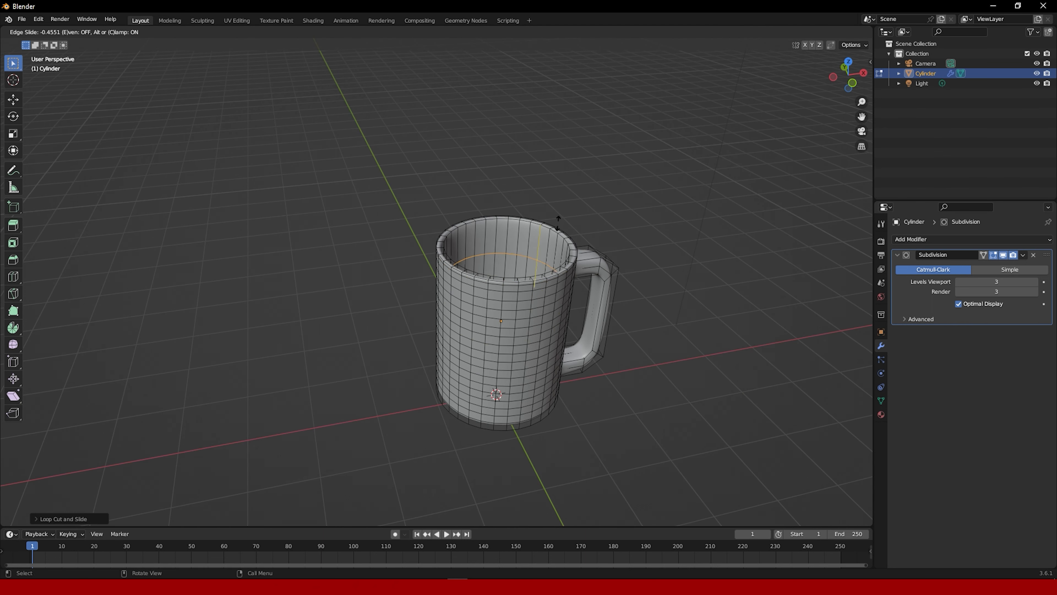
{"action": "left_click", "coordinate": [565, 199]}
Add a loop cut low on the inner wall and inset the mug's inner floor face
{"action": "middle_click_drag", "start_coordinate": [409, 166], "coordinate": [441, 217]}
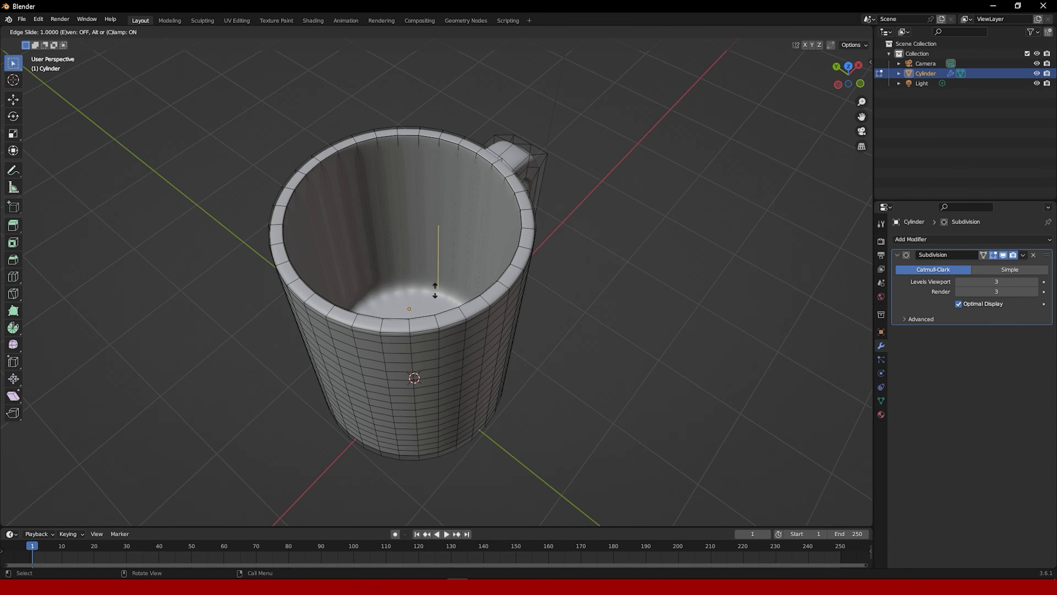
{"action": "key", "text": "3"}
{"action": "left_click", "coordinate": [435, 322]}
{"action": "key", "text": "i"}
{"action": "left_click", "coordinate": [666, 400]}
{"action": "key", "text": "Tab"}
Bevel the edge loop around the mug's underside with a width of about 0.104 m and 9 segments
{"action": "scroll", "coordinate": [616, 356], "scroll_direction": "down", "scroll_amount": 5}
{"action": "left_click", "coordinate": [615, 355]}
{"action": "middle_click_drag", "start_coordinate": [612, 353], "coordinate": [490, 226]}
{"action": "scroll", "coordinate": [458, 258], "scroll_direction": "up", "scroll_amount": 3}
{"action": "left_click", "coordinate": [396, 291]}
{"action": "middle_click_drag", "start_coordinate": [397, 291], "coordinate": [375, 285]}
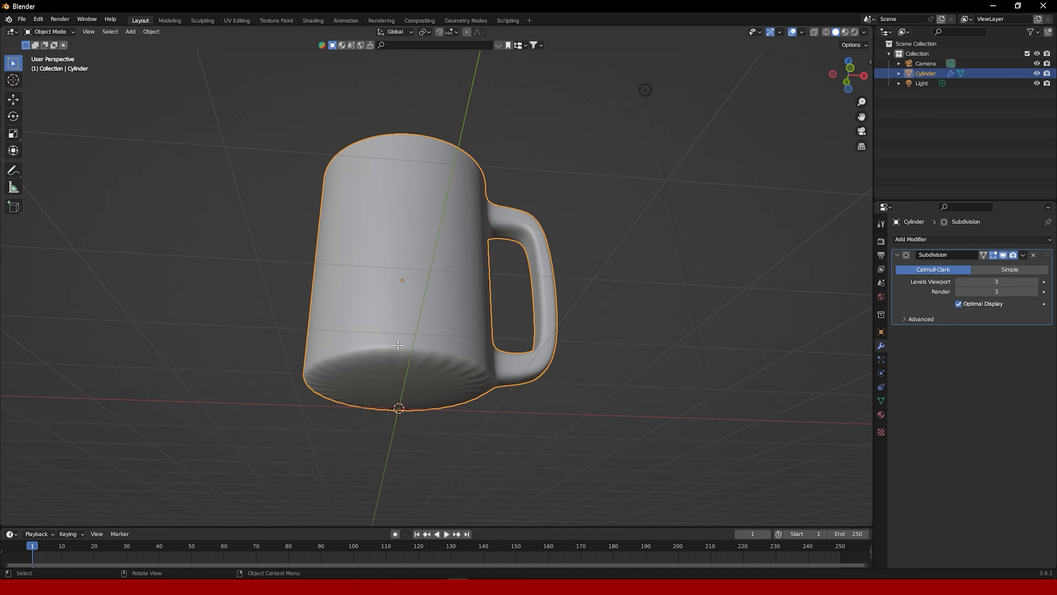
{"action": "key", "text": "Tab"}
{"action": "left_click", "coordinate": [421, 357]}
{"action": "key", "text": "2"}
{"action": "left_click", "coordinate": [417, 358], "text": "alt"}
{"action": "middle_click_drag", "start_coordinate": [556, 384], "coordinate": [517, 382]}
{"action": "scroll", "coordinate": [517, 381], "scroll_direction": "down", "scroll_amount": 1}
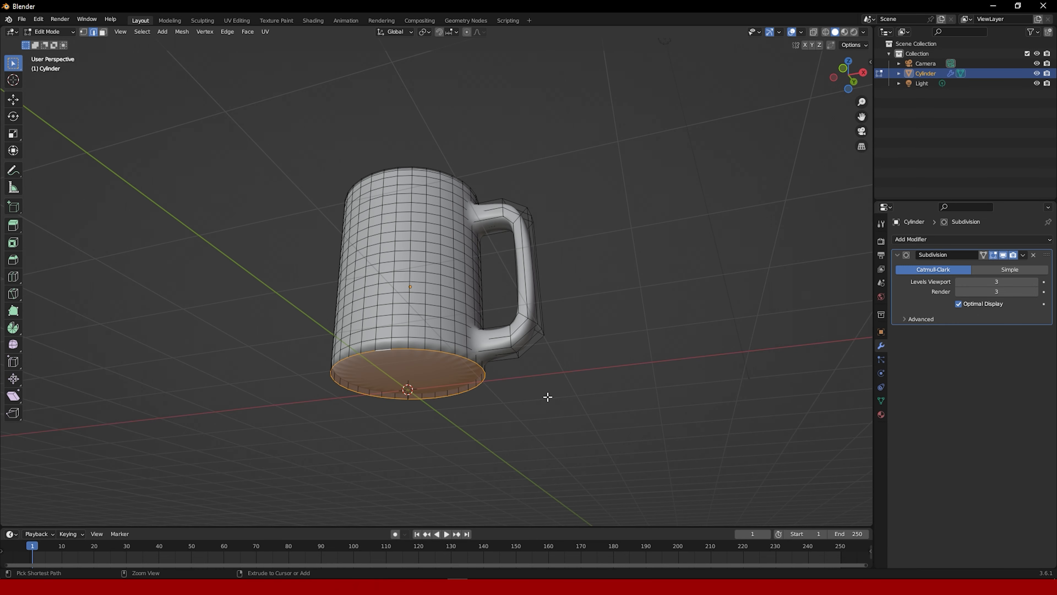
{"action": "key", "text": "ctrl+b"}
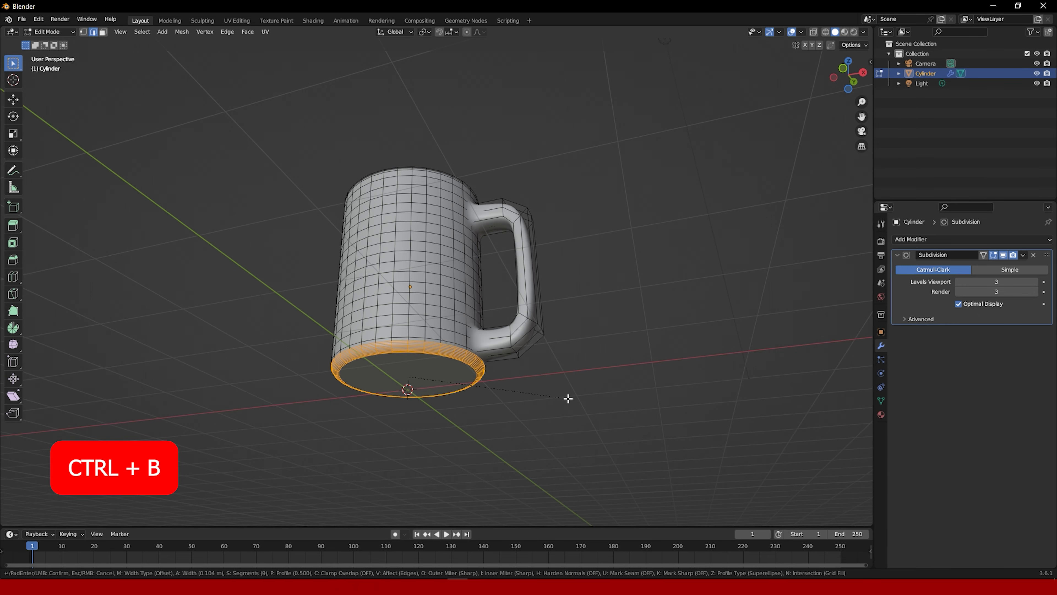
{"action": "left_click", "coordinate": [568, 398]}
Add loop cuts across the handle's upper arm close to the mug wall and across its lower arm
{"action": "key", "text": "Tab"}
{"action": "left_click", "coordinate": [556, 394]}
{"action": "left_click", "coordinate": [539, 176]}
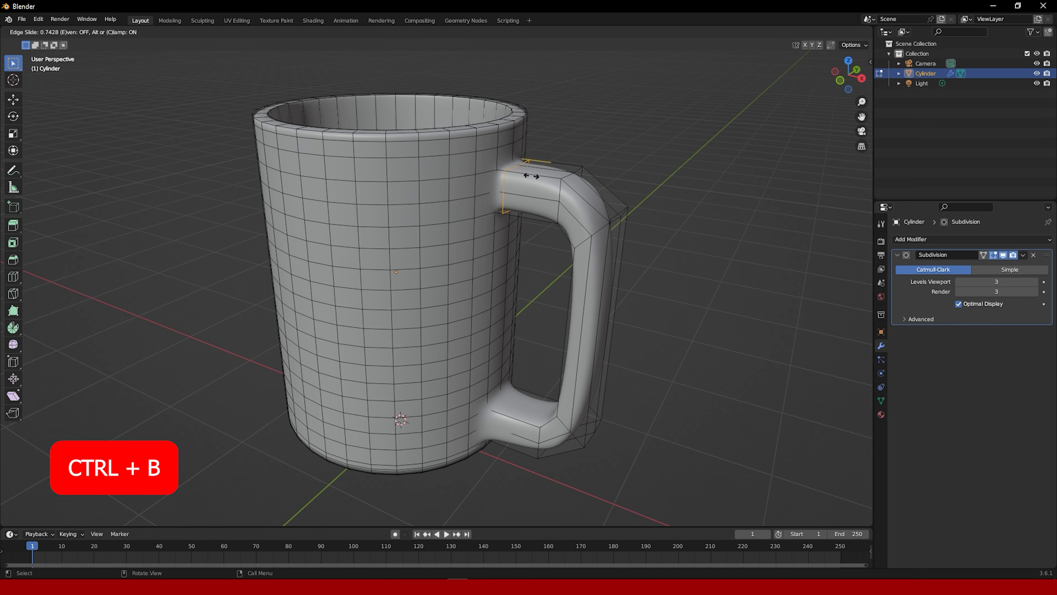
{"action": "left_click", "coordinate": [531, 176]}
{"action": "middle_click_drag", "start_coordinate": [553, 363], "coordinate": [548, 330]}
{"action": "key", "text": "ctrl+r"}
{"action": "left_click", "coordinate": [525, 422]}
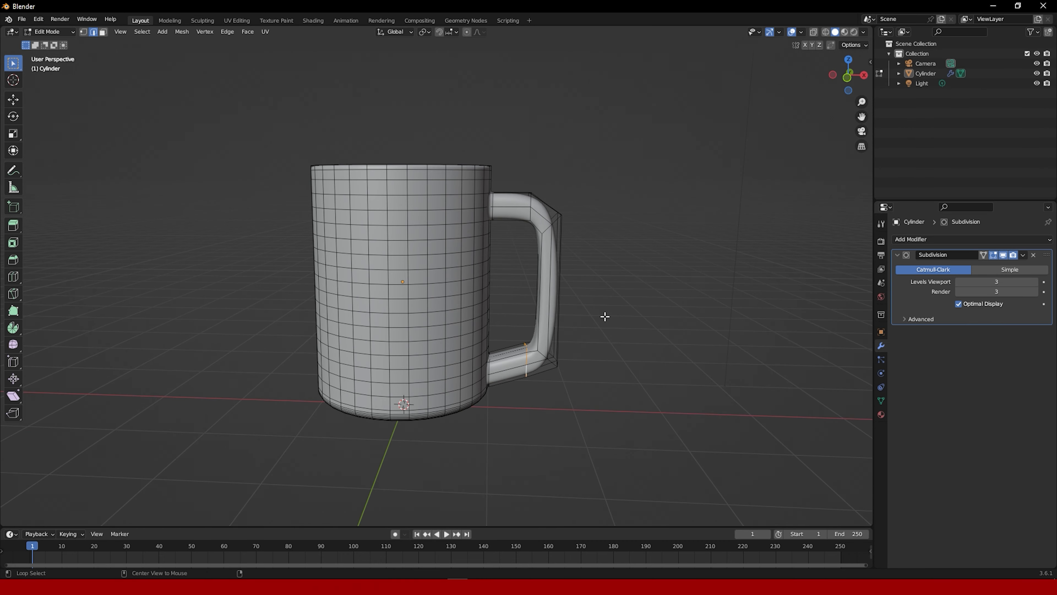
Select the face loop around the handle's outer vertical section and move it along the X axis to reshape the handle
{"action": "key", "text": "alt+z"}
{"action": "left_click", "coordinate": [588, 308], "text": "alt"}
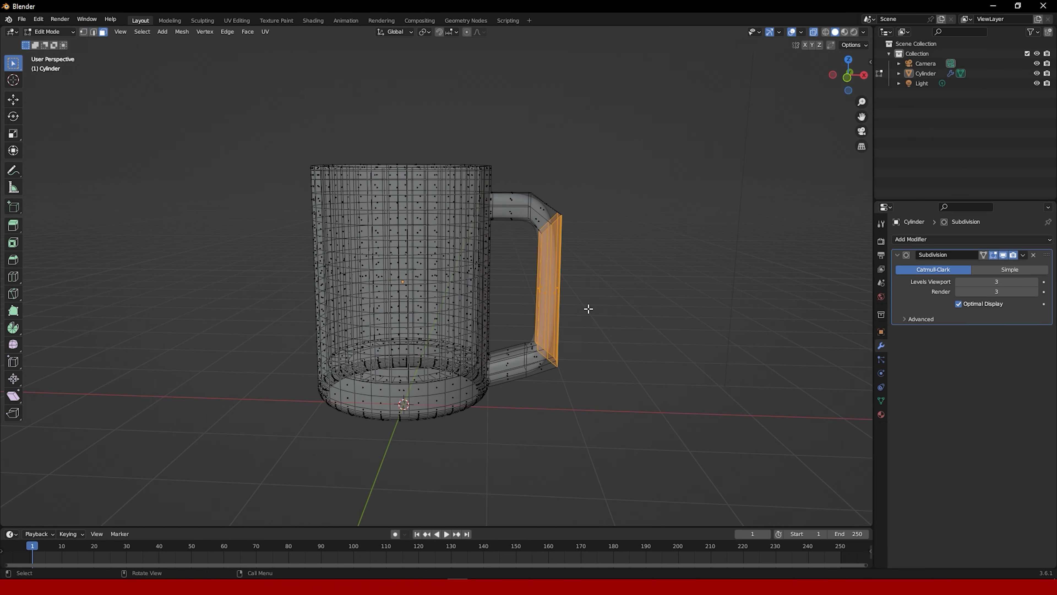
{"action": "key", "text": "alt+z"}
{"action": "key", "text": "g"}
{"action": "key", "text": "x"}
{"action": "left_click", "coordinate": [543, 367]}
{"action": "key", "text": "Tab"}
{"action": "middle_click_drag", "start_coordinate": [580, 343], "coordinate": [499, 246]}
{"action": "scroll", "coordinate": [500, 246], "scroll_direction": "up", "scroll_amount": 3}
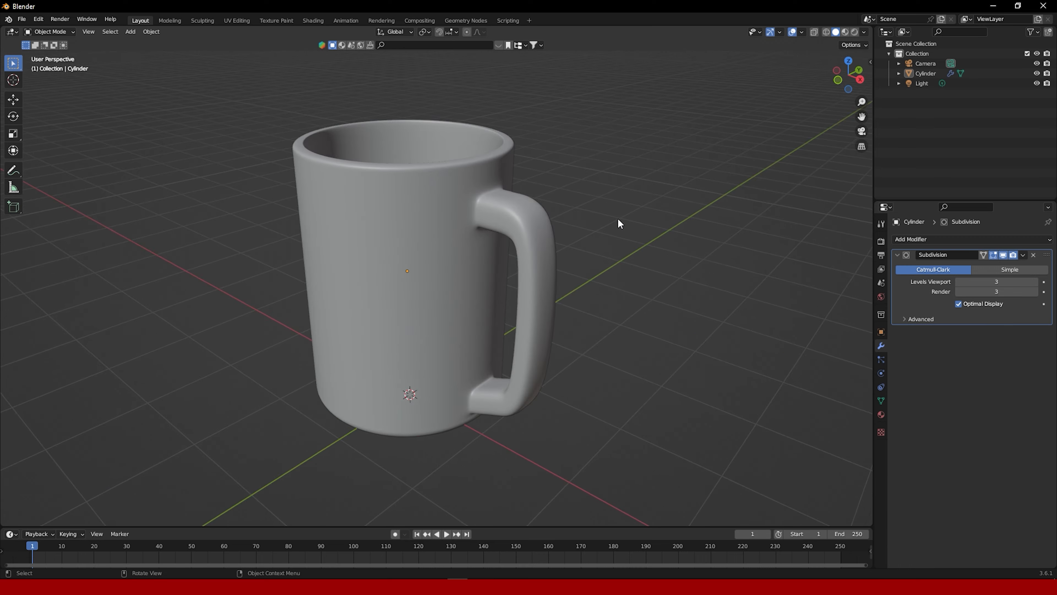
Set the scene's render engine to Cycles
{"action": "left_click", "coordinate": [881, 240]}
{"action": "left_click", "coordinate": [975, 242]}
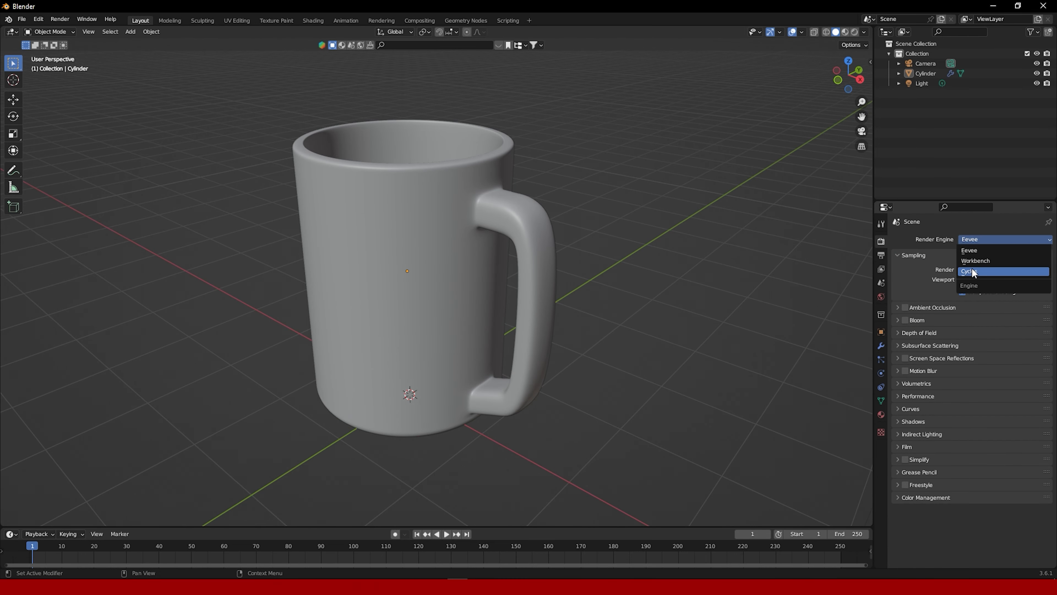
{"action": "left_click", "coordinate": [971, 269]}
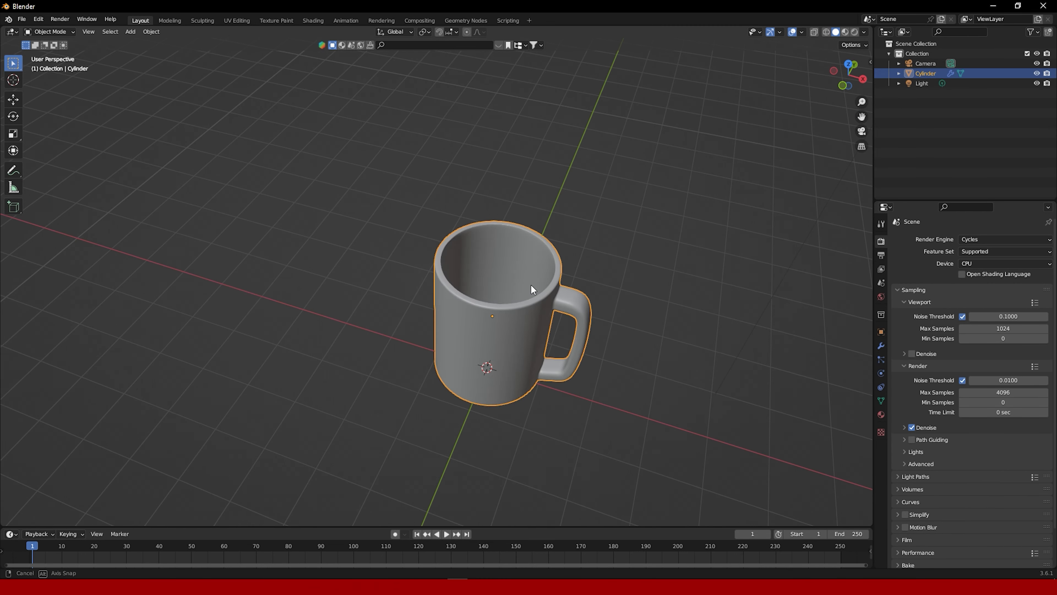
Add a horizontal loop cut around the mug's inner wall at the height of the liquid surface
{"action": "key", "text": "Tab"}
{"action": "middle_click_drag", "start_coordinate": [531, 285], "coordinate": [560, 274]}
{"action": "key", "text": "ctrl+r"}
{"action": "left_click", "coordinate": [540, 241]}
{"action": "left_click", "coordinate": [540, 215]}
Duplicate the mug's inner floor and wall faces up to the liquid level and separate them into an object named cofee
{"action": "key", "text": "3"}
{"action": "left_click", "coordinate": [516, 287]}
{"action": "key", "text": "ctrl+KP_Add"}
{"action": "key", "text": "ctrl+KP_Add"}
{"action": "scroll", "coordinate": [556, 246], "scroll_direction": "down", "scroll_amount": 2}
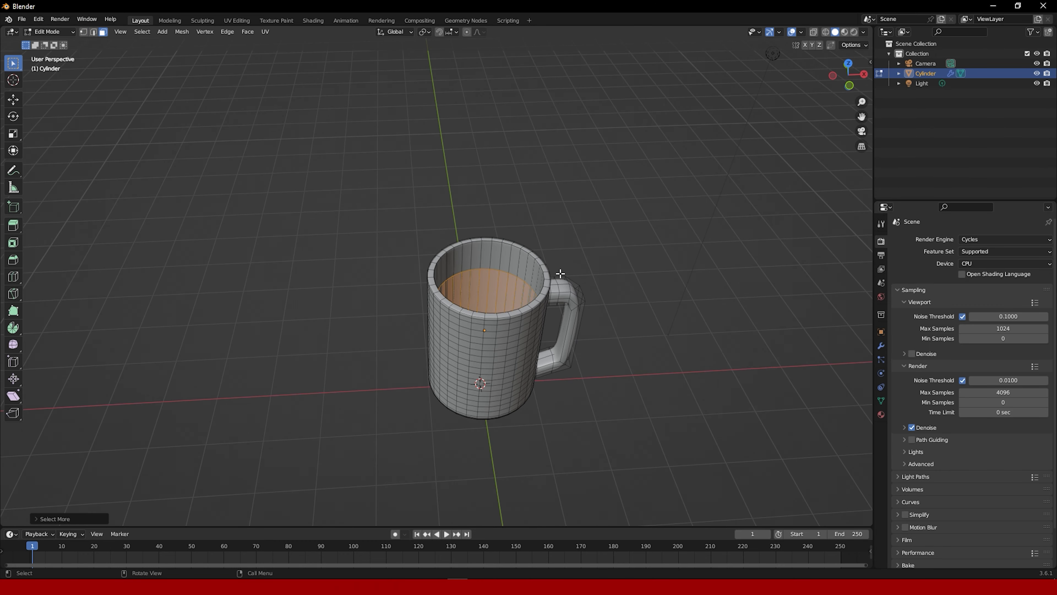
{"action": "key", "text": "shift+d"}
{"action": "right_click", "coordinate": [819, 259]}
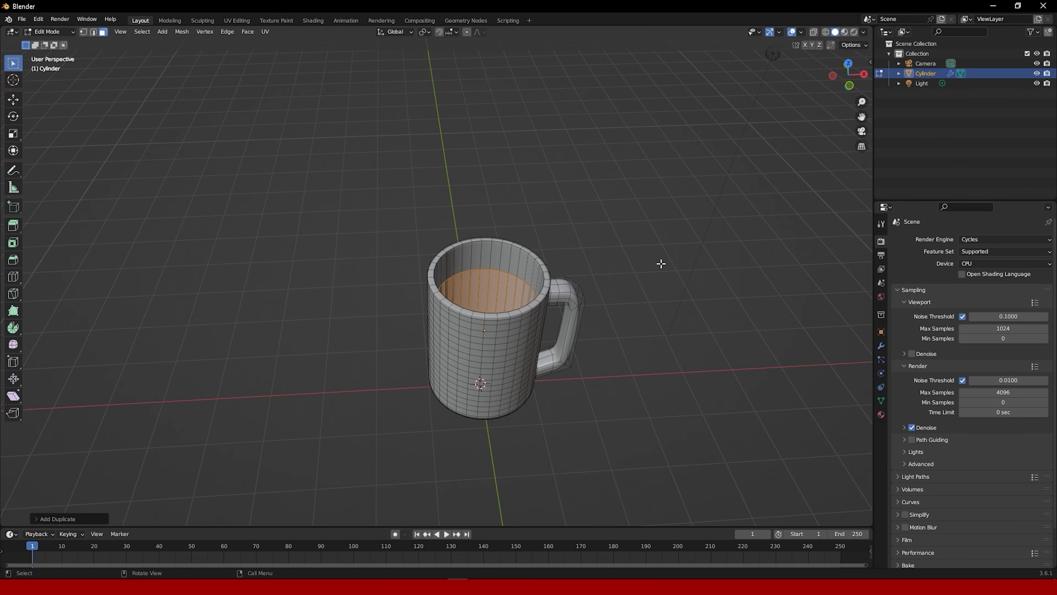
{"action": "key", "text": "p"}
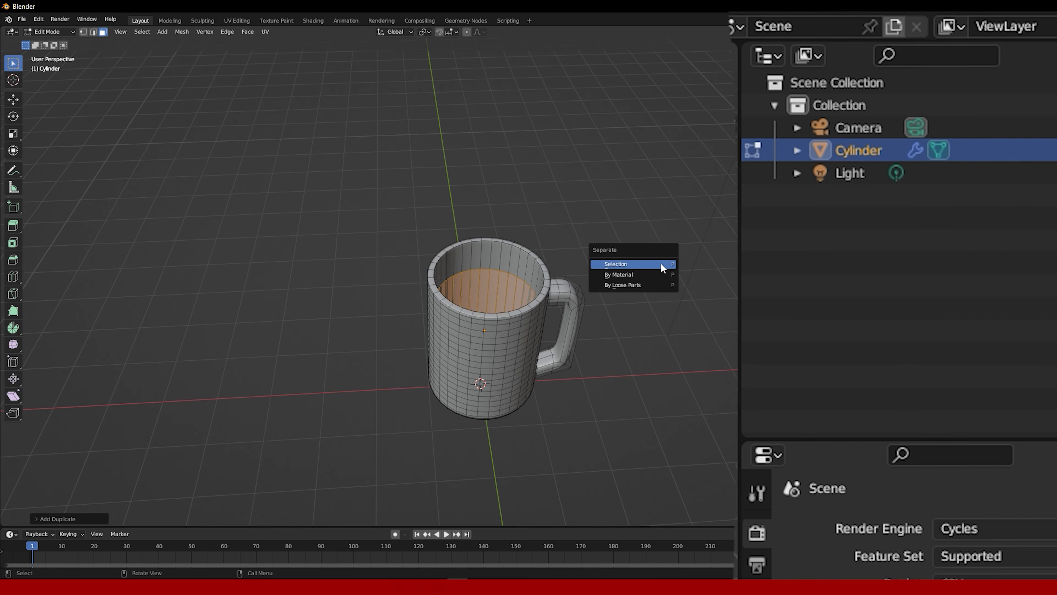
{"action": "left_click", "coordinate": [662, 265]}
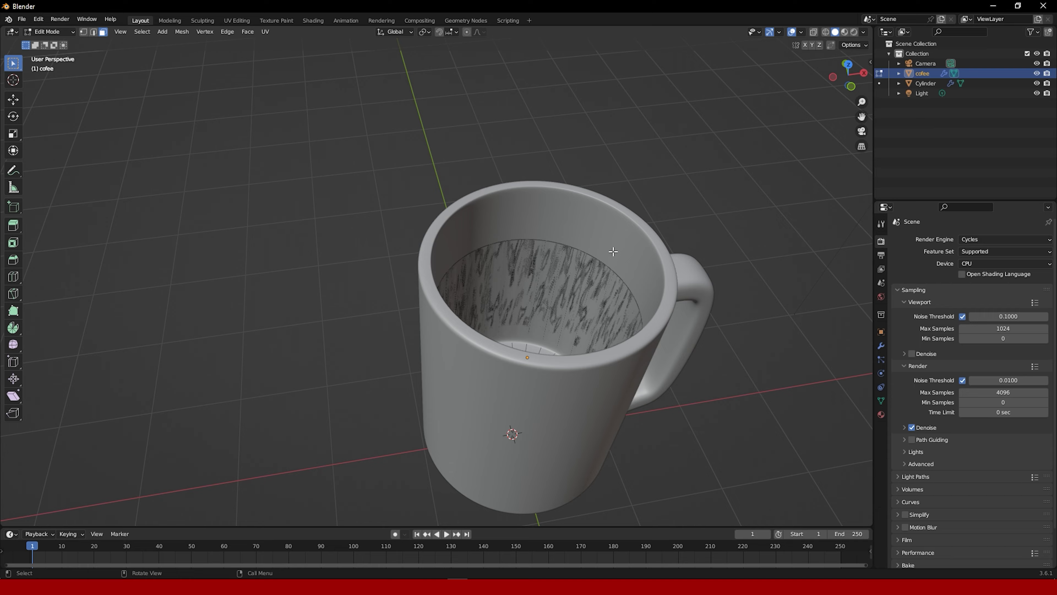
Hide the mug object and open the cofee mesh for editing on its own
{"action": "key", "text": "Tab"}
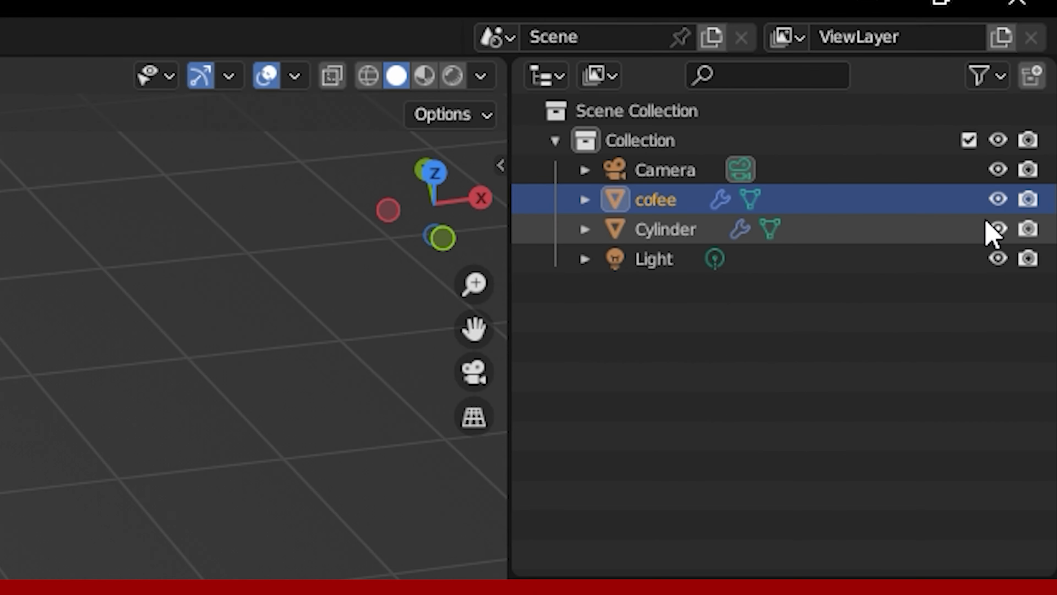
{"action": "left_click", "coordinate": [1036, 84]}
{"action": "key", "text": "Tab"}
{"action": "middle_click_drag", "start_coordinate": [592, 272], "coordinate": [602, 248]}
{"action": "scroll", "coordinate": [602, 250], "scroll_direction": "up", "scroll_amount": 2}
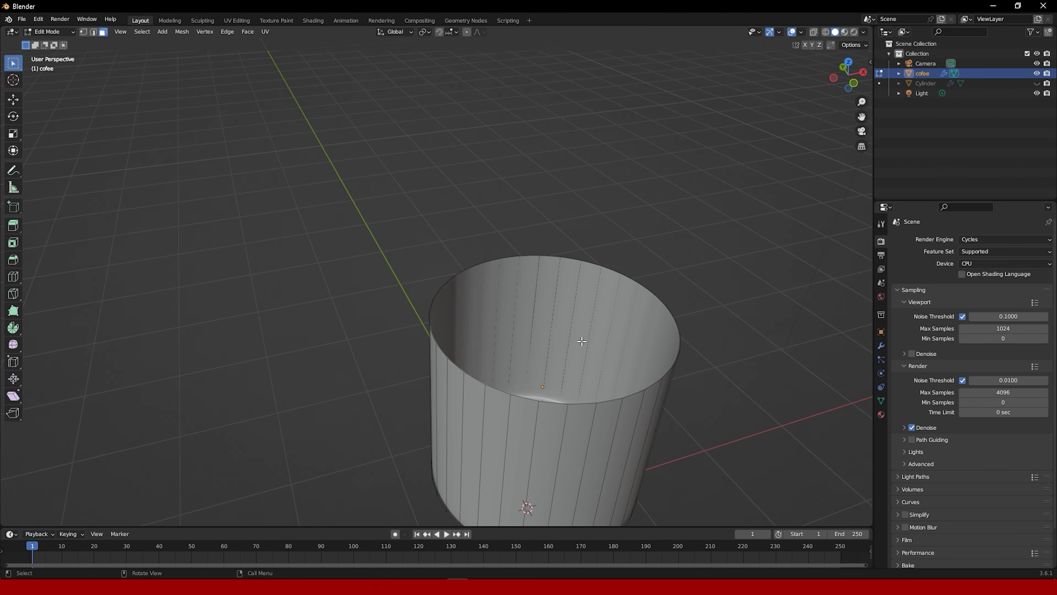
Select the open upper edge loop of the cofee mesh and fill it with a face
{"action": "middle_click_drag", "start_coordinate": [578, 338], "coordinate": [526, 328], "text": "shift"}
{"action": "key", "text": "2"}
{"action": "left_click", "coordinate": [503, 381], "text": "alt"}
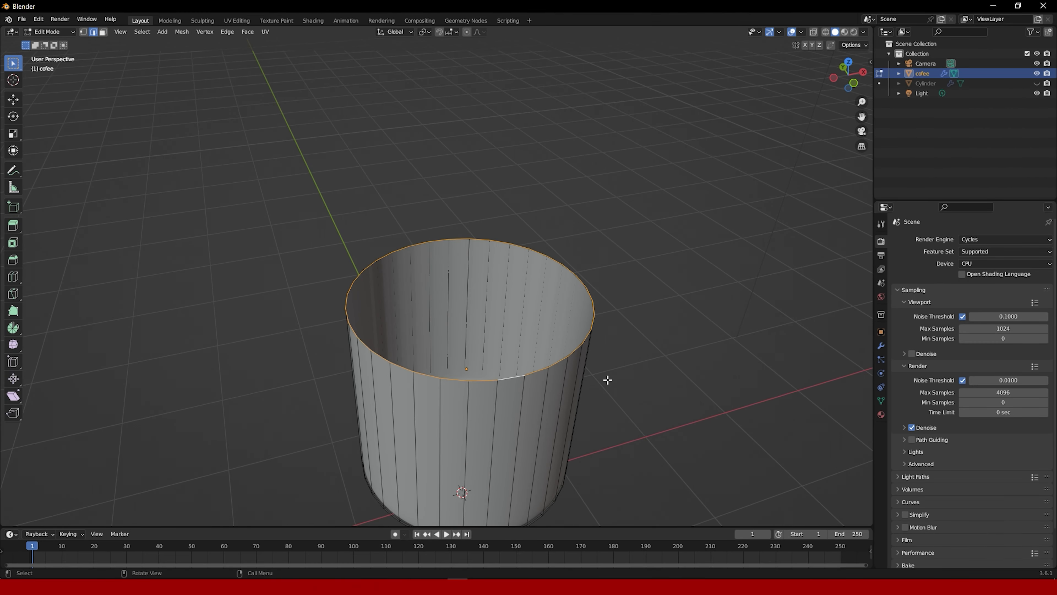
{"action": "key", "text": "f"}
{"action": "middle_click_drag", "start_coordinate": [465, 377], "coordinate": [454, 383]}
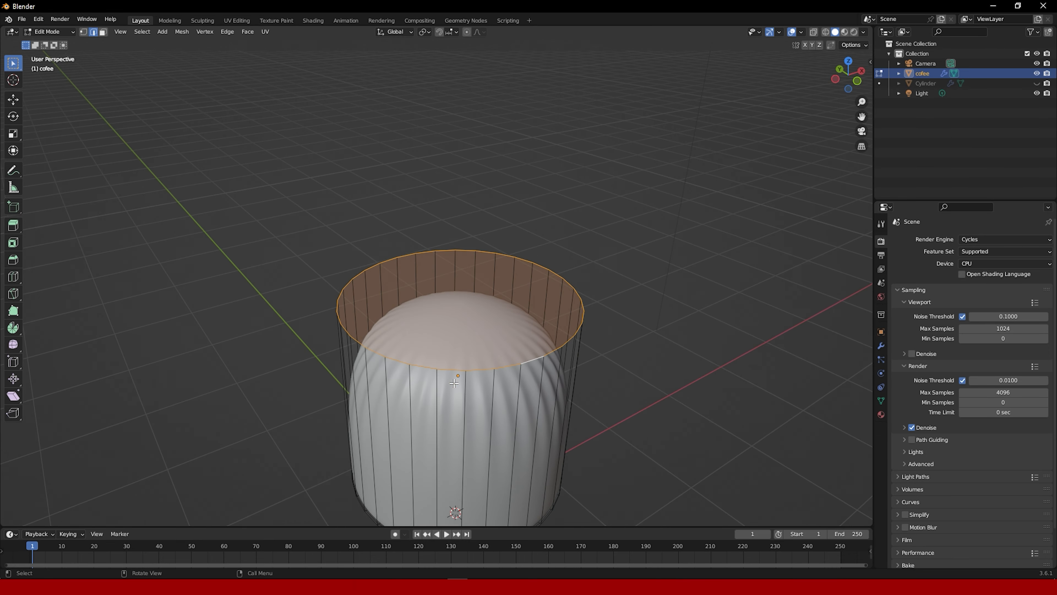
Add a loop cut around the cofee mesh's wall and move it up along Z close to the upper edge
{"action": "key", "text": "ctrl+r"}
{"action": "left_click", "coordinate": [435, 420]}
{"action": "right_click", "coordinate": [434, 419]}
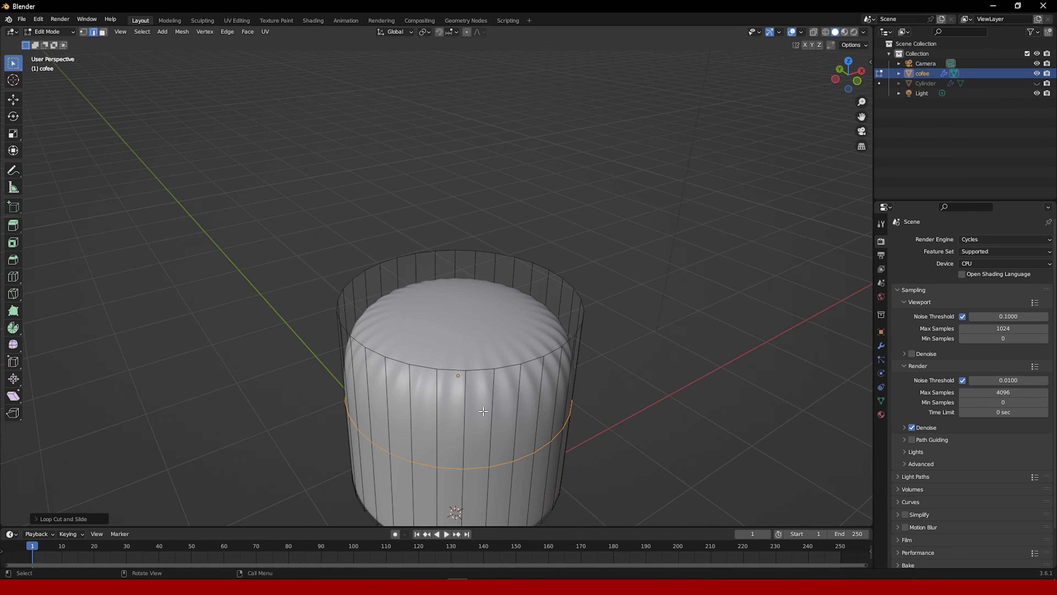
{"action": "key", "text": "g"}
{"action": "key", "text": "z"}
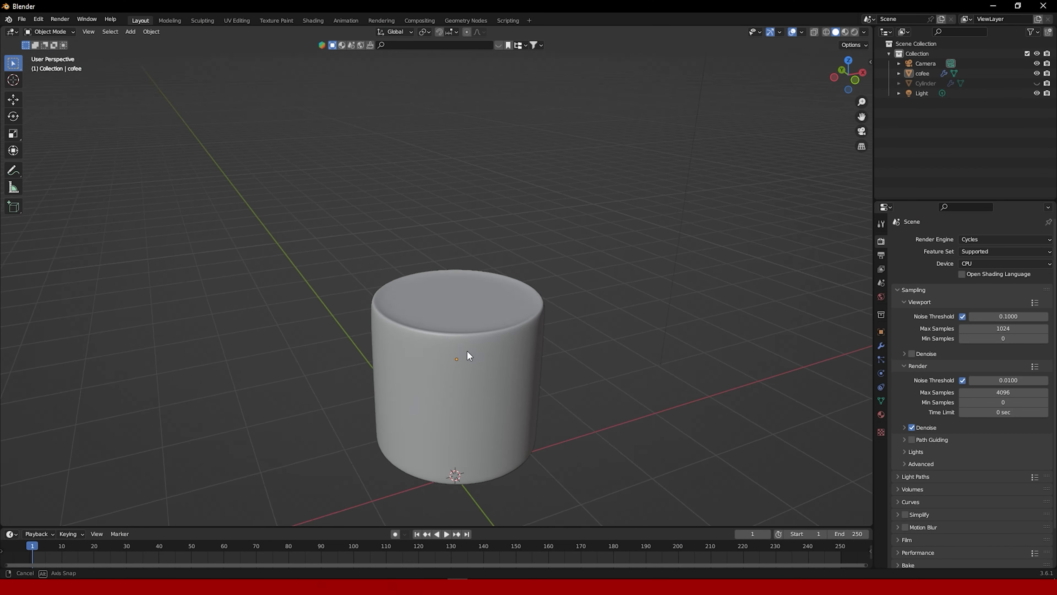
{"action": "middle_click_drag", "start_coordinate": [466, 351], "coordinate": [493, 324]}
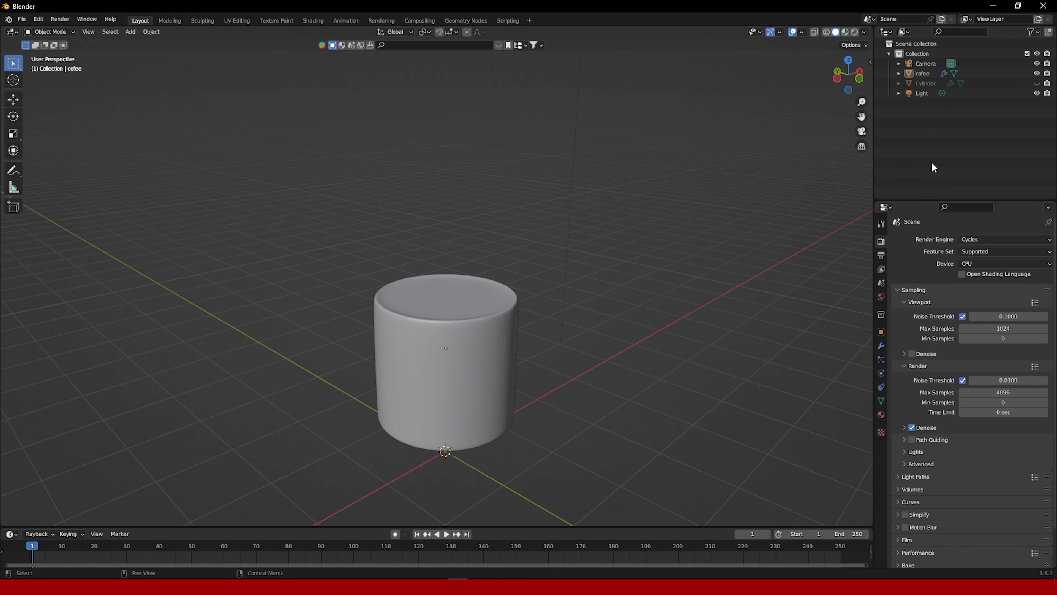
Unhide the mug and add a plane under it, scaled up by a factor of about 3.58
{"action": "left_click", "coordinate": [1036, 83]}
{"action": "middle_click_drag", "start_coordinate": [724, 215], "coordinate": [491, 284]}
{"action": "key", "text": "shift+a"}
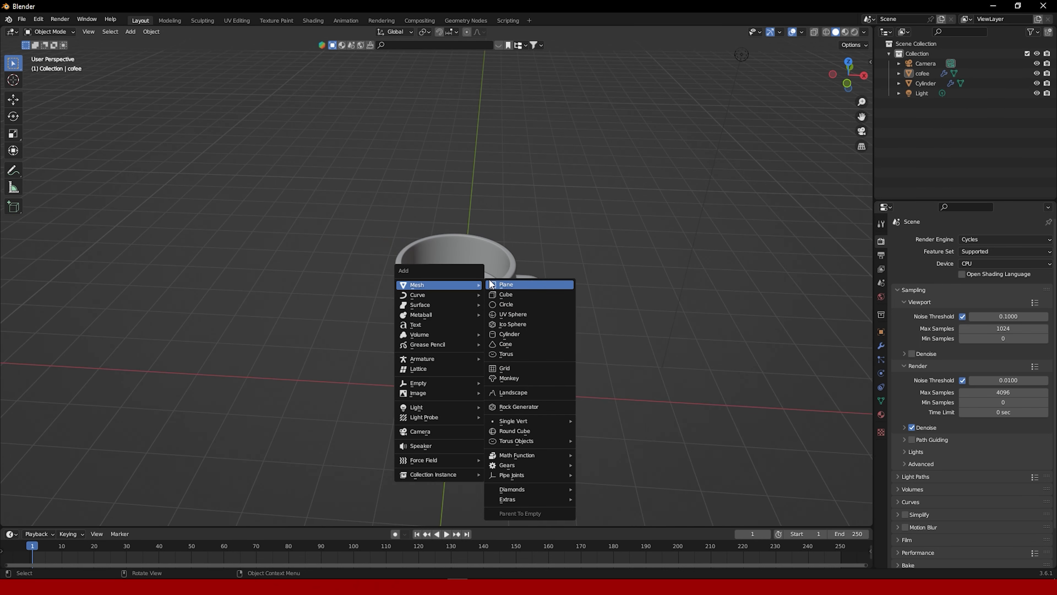
{"action": "left_click", "coordinate": [491, 284]}
{"action": "key", "text": "s"}
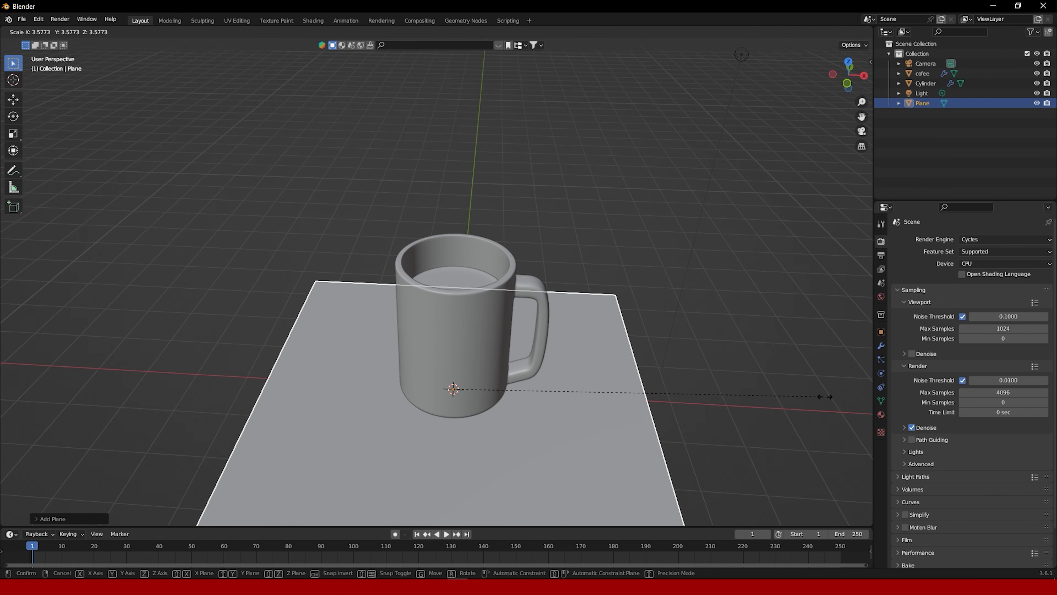
{"action": "left_click", "coordinate": [824, 396]}
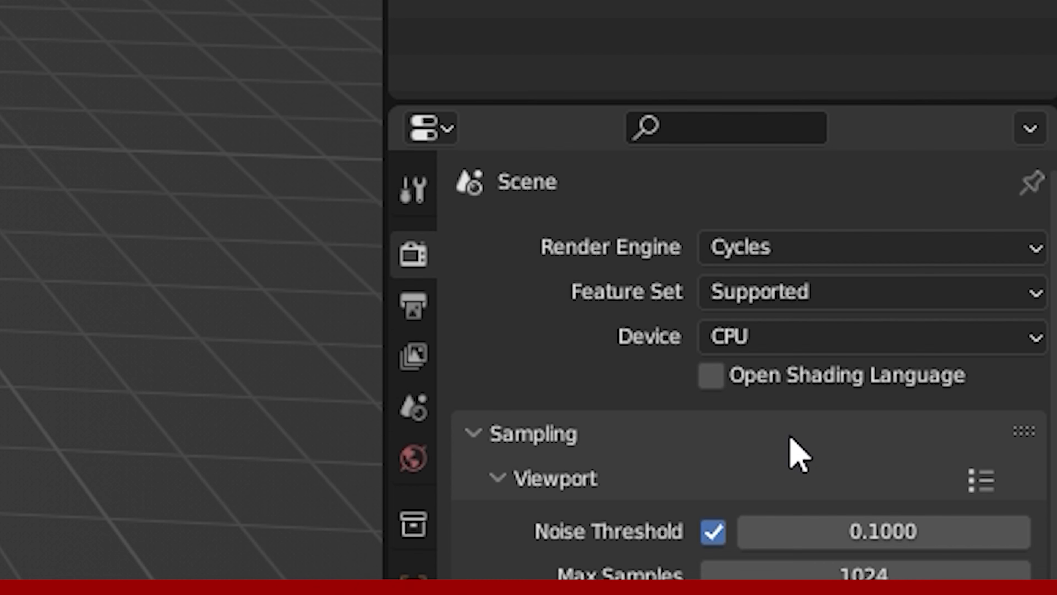
Set the Cycles device to GPU Compute and preview the mug in rendered viewport shading
{"action": "left_click", "coordinate": [744, 335]}
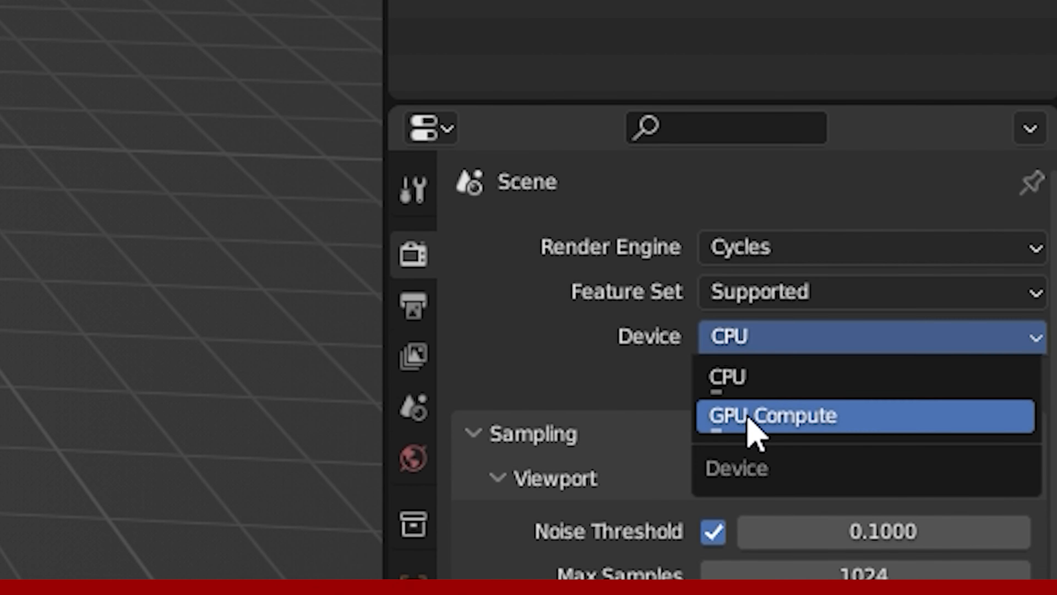
{"action": "left_click", "coordinate": [747, 417]}
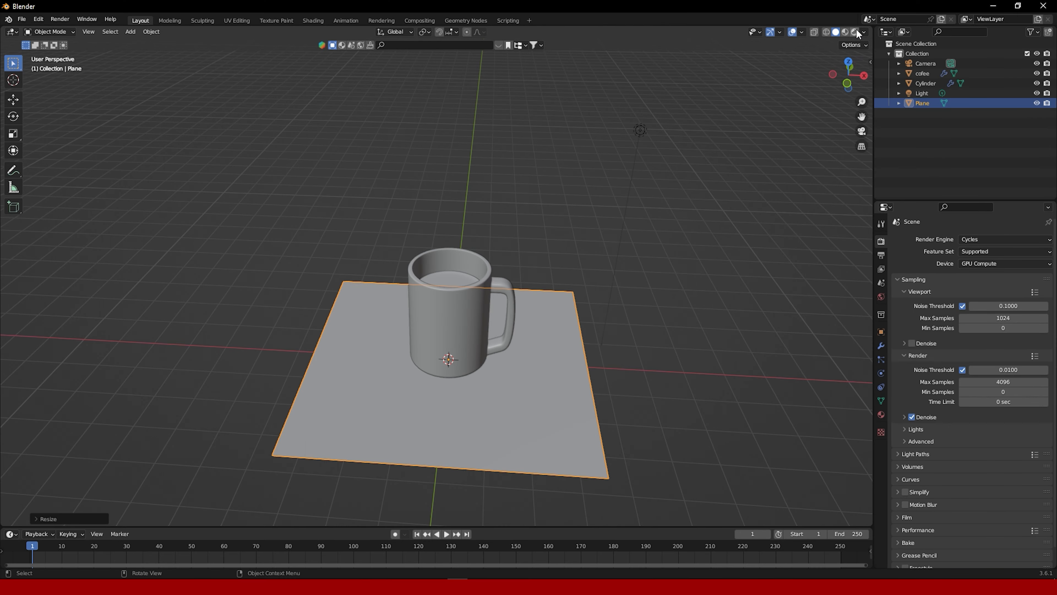
{"action": "left_click", "coordinate": [855, 32]}
{"action": "left_click", "coordinate": [346, 255]}
{"action": "mouse_move", "coordinate": [555, 297]}
{"action": "middle_mouse_down"}
{"action": "mouse_move", "coordinate": [346, 255]}
{"action": "mouse_move", "coordinate": [382, 307]}
{"action": "middle_mouse_up"}
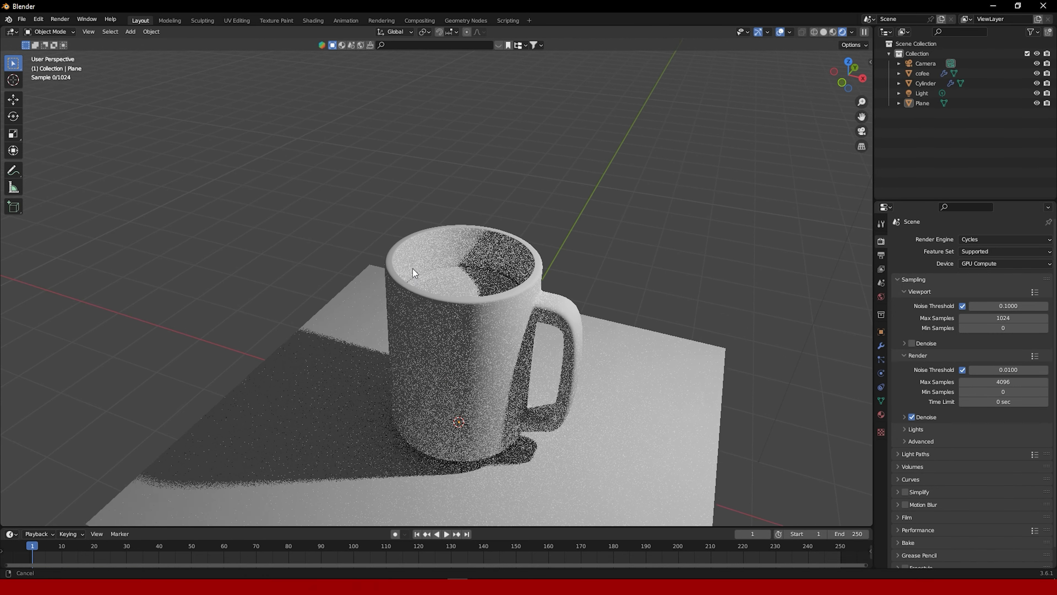
{"action": "scroll", "coordinate": [452, 298], "scroll_direction": "up", "scroll_amount": 3}
{"action": "scroll", "coordinate": [453, 298], "scroll_direction": "up", "scroll_amount": 2}
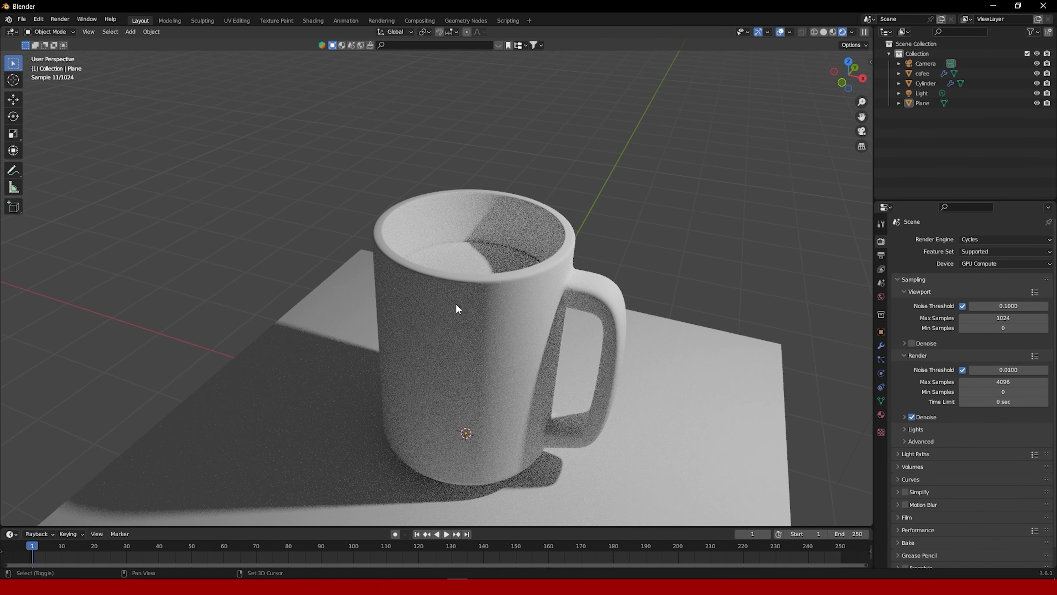
Select the mug and split the viewport so a Shader Editor sits beside the rendered view
{"action": "left_click", "coordinate": [518, 330]}
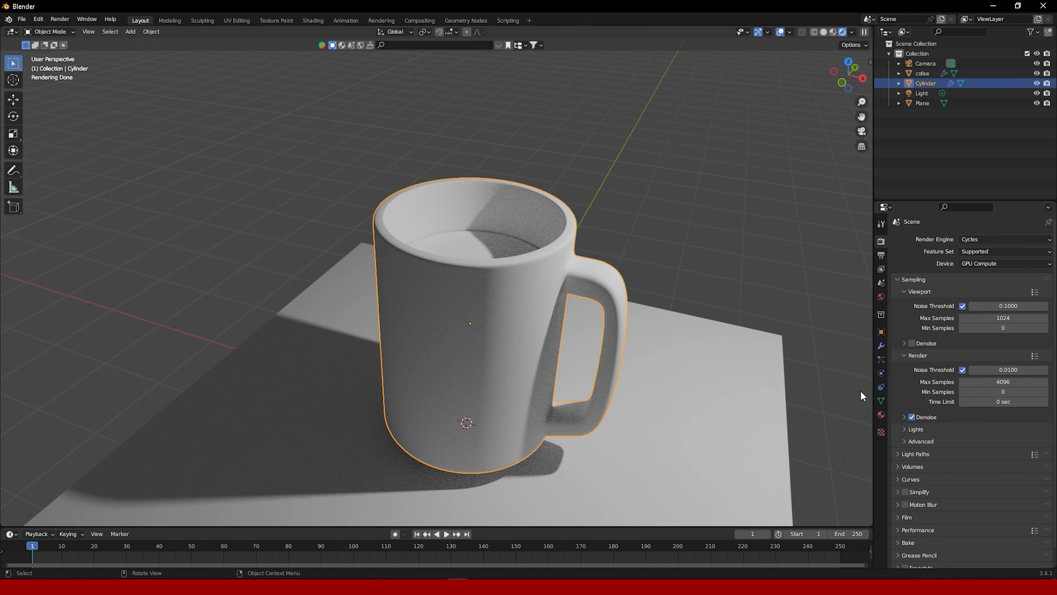
{"action": "left_click", "coordinate": [881, 415]}
{"action": "mouse_move", "coordinate": [872, 26]}
{"action": "left_mouse_down"}
{"action": "mouse_move", "coordinate": [161, 104]}
{"action": "mouse_move", "coordinate": [482, 111]}
{"action": "left_mouse_up"}
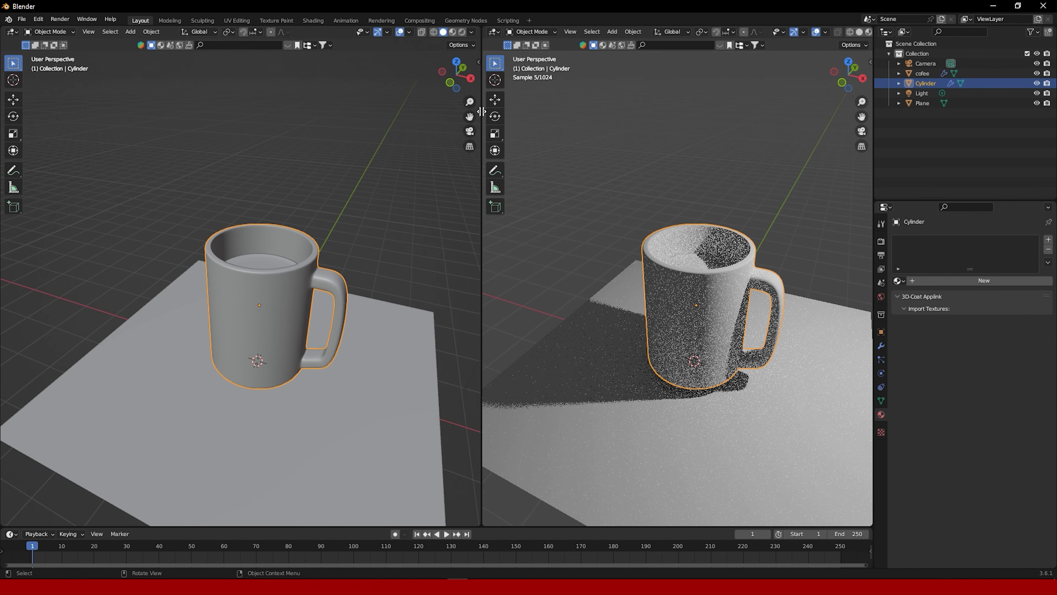
{"action": "left_click", "coordinate": [11, 32]}
{"action": "left_click", "coordinate": [41, 120]}
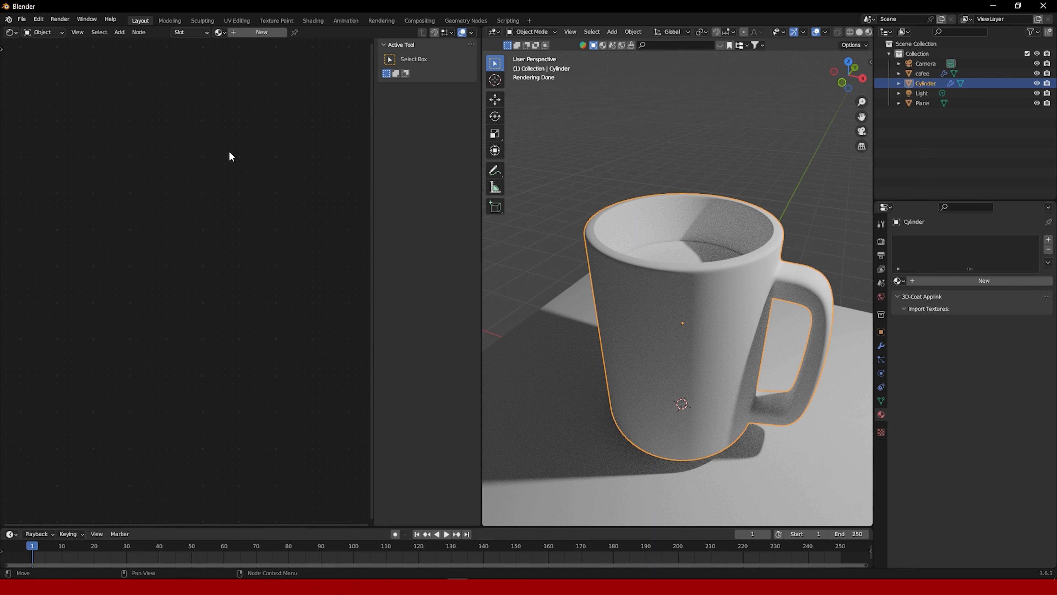
Create a new material for the mug and bring its shader nodes into view
{"action": "left_click", "coordinate": [258, 33]}
{"action": "scroll", "coordinate": [151, 258], "scroll_direction": "up", "scroll_amount": 2}
{"action": "middle_click_drag", "start_coordinate": [152, 258], "coordinate": [166, 299], "text": "ctrl"}
{"action": "middle_click_drag", "start_coordinate": [166, 300], "coordinate": [232, 306], "text": "shift"}
{"action": "left_click", "coordinate": [111, 287]}
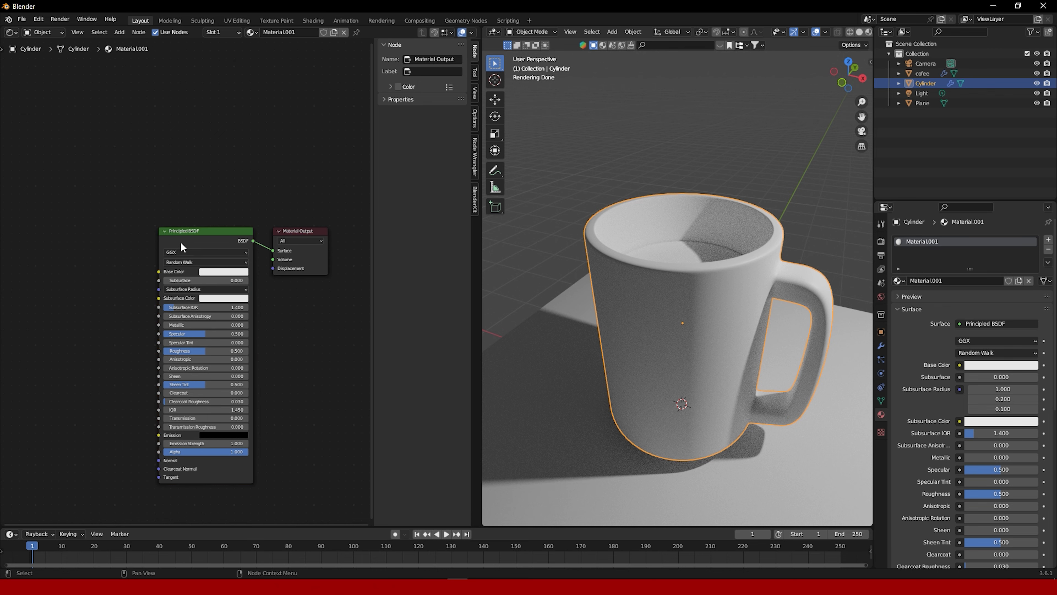
Make the mug's Principled BSDF glass-like with a roughness of 0 and a transmission of 1
{"action": "left_click", "coordinate": [180, 236]}
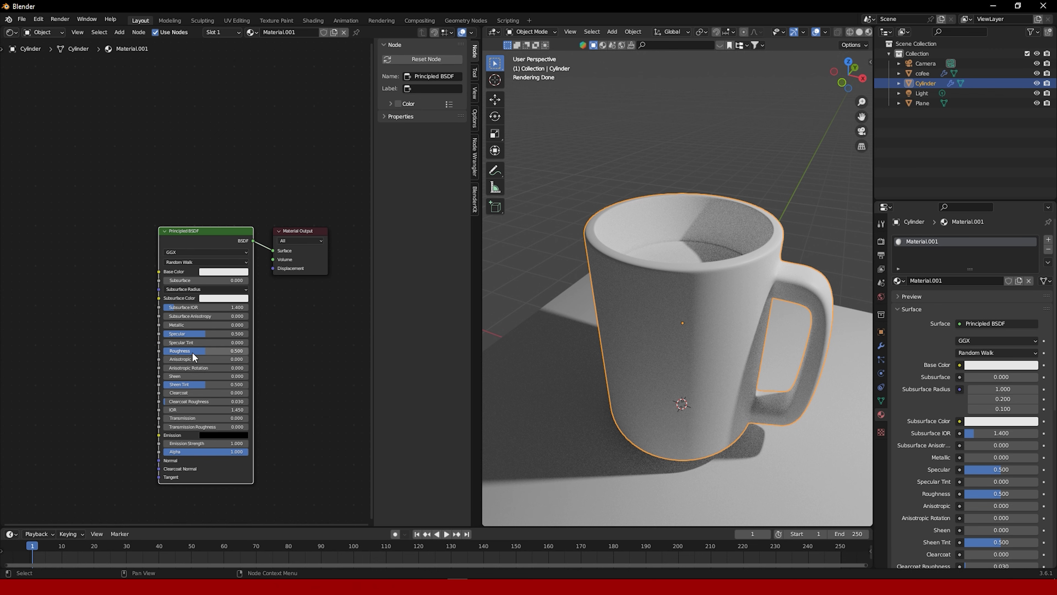
{"action": "left_click_drag", "start_coordinate": [195, 351], "coordinate": [153, 350]}
{"action": "left_click_drag", "start_coordinate": [171, 418], "coordinate": [254, 419]}
{"action": "left_click", "coordinate": [537, 183]}
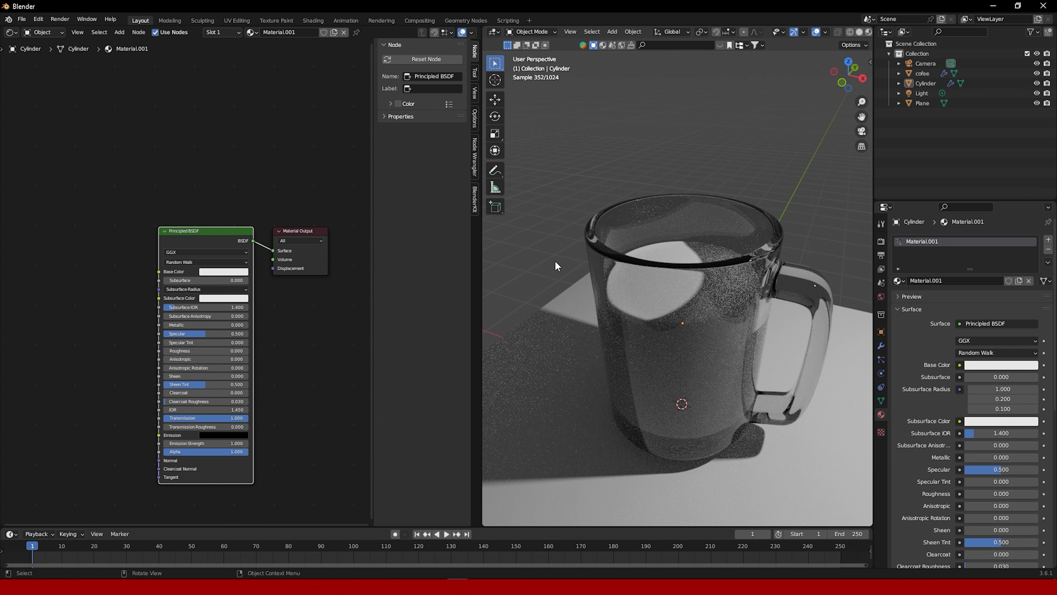
{"action": "middle_click_drag", "start_coordinate": [555, 262], "coordinate": [609, 270]}
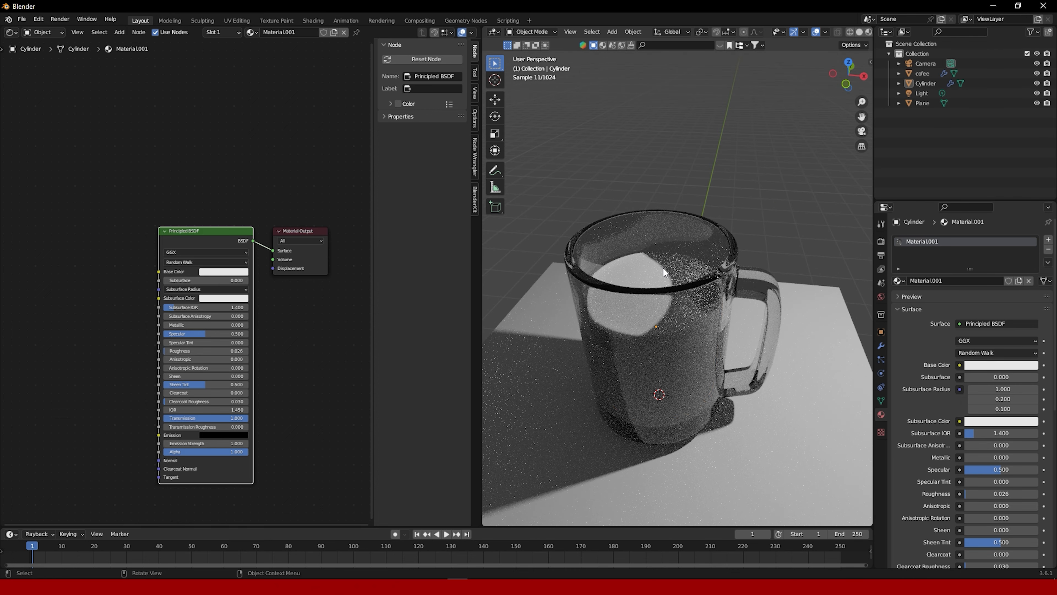
Create a new material for the cofee object inside the mug and give it a red base color
{"action": "left_click", "coordinate": [663, 267]}
{"action": "left_click", "coordinate": [268, 33]}
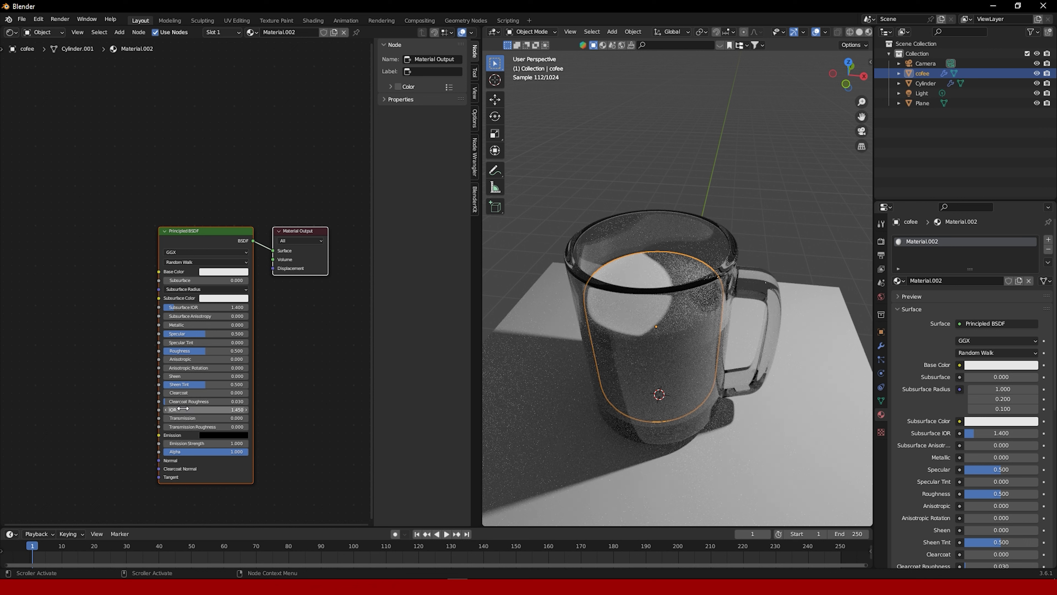
{"action": "left_click", "coordinate": [224, 271]}
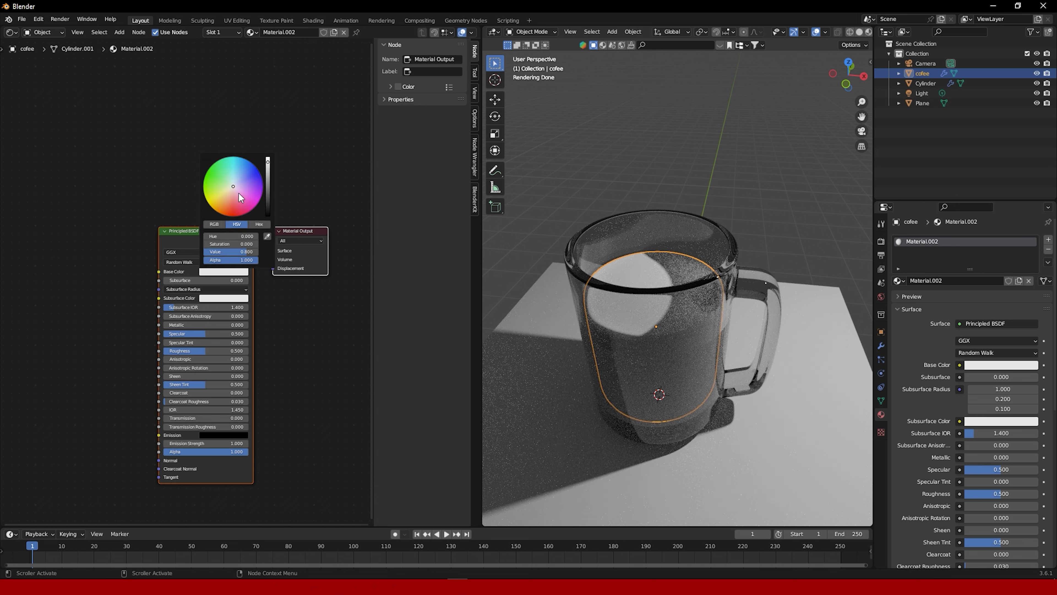
{"action": "left_click", "coordinate": [234, 207]}
{"action": "left_click", "coordinate": [26, 244]}
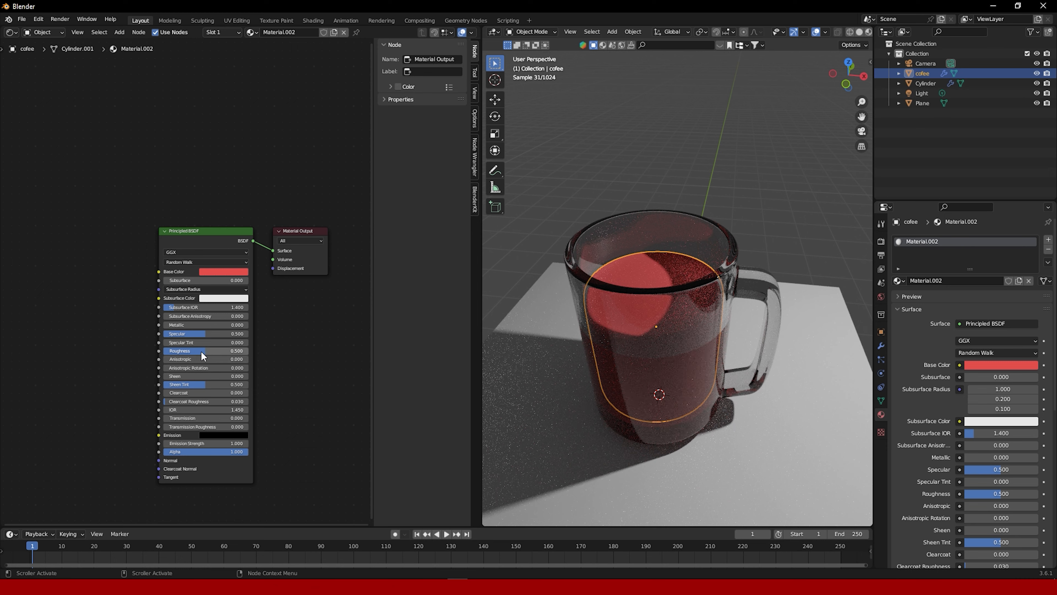
Lower the roughness of the cofee object's material and raise its transmission to make the liquid translucent
{"action": "left_click_drag", "start_coordinate": [198, 351], "coordinate": [164, 353]}
{"action": "left_click_drag", "start_coordinate": [202, 419], "coordinate": [289, 418]}
{"action": "left_click", "coordinate": [591, 208]}
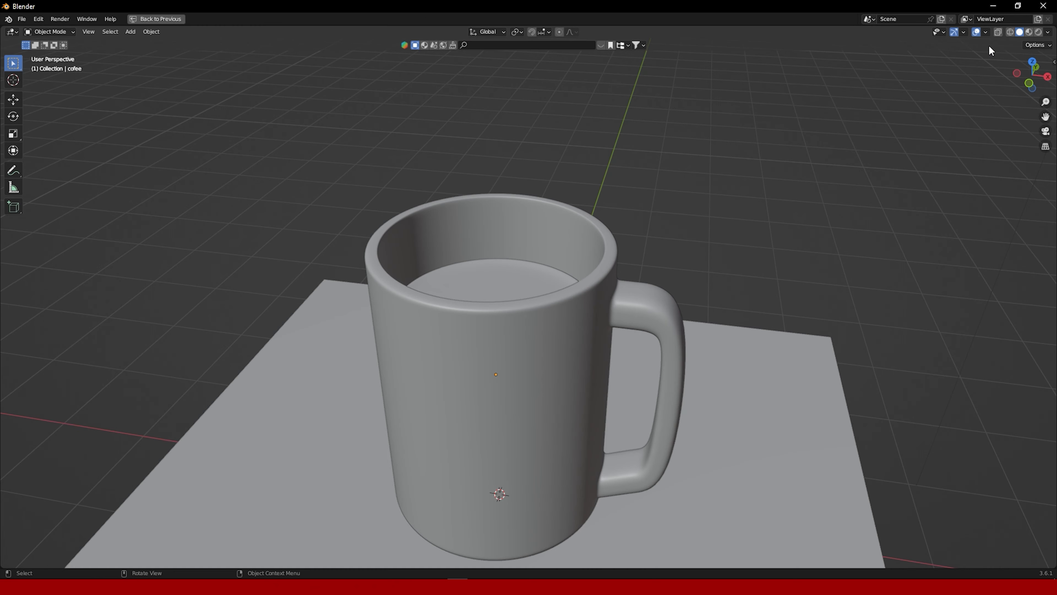
Turn on the Face Orientation overlay and inspect the face directions of the mug, liquid and plane
{"action": "left_click", "coordinate": [965, 31]}
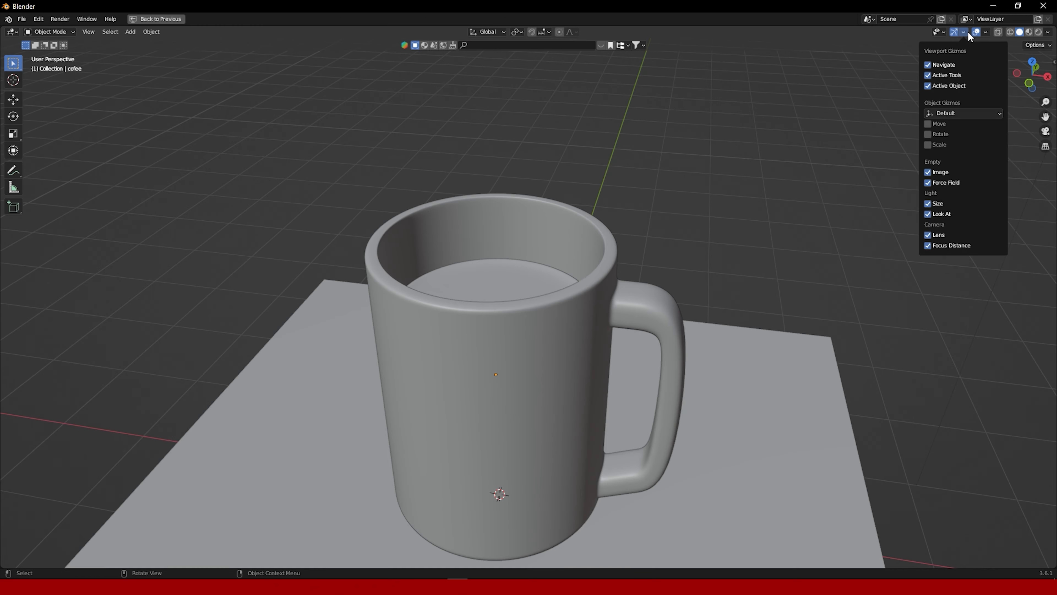
{"action": "left_click", "coordinate": [985, 32]}
{"action": "left_click", "coordinate": [921, 216]}
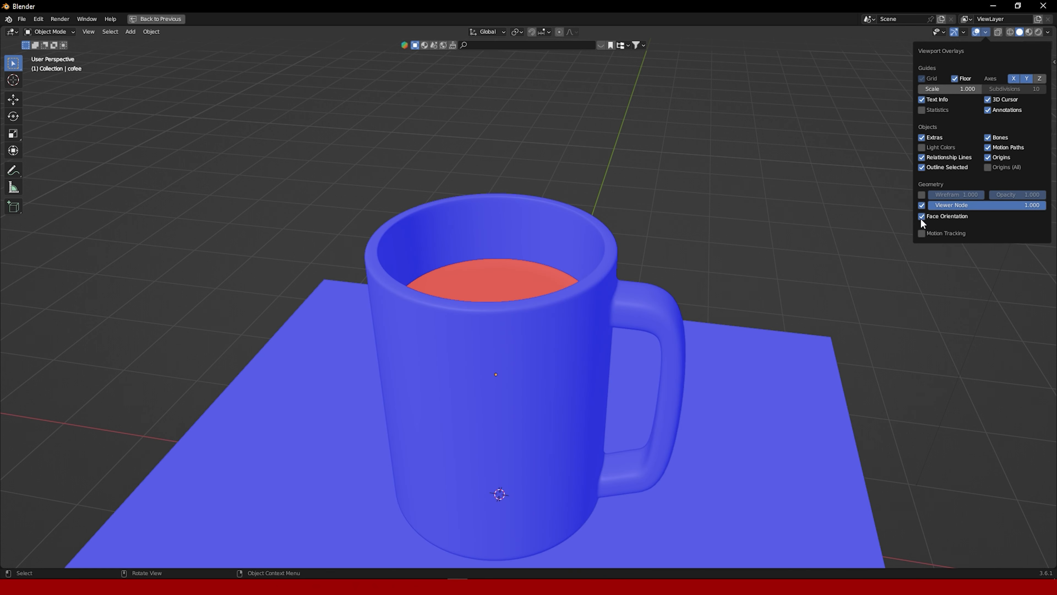
{"action": "scroll", "coordinate": [460, 283], "scroll_direction": "down", "scroll_amount": 2}
{"action": "middle_click_drag", "start_coordinate": [458, 280], "coordinate": [303, 392]}
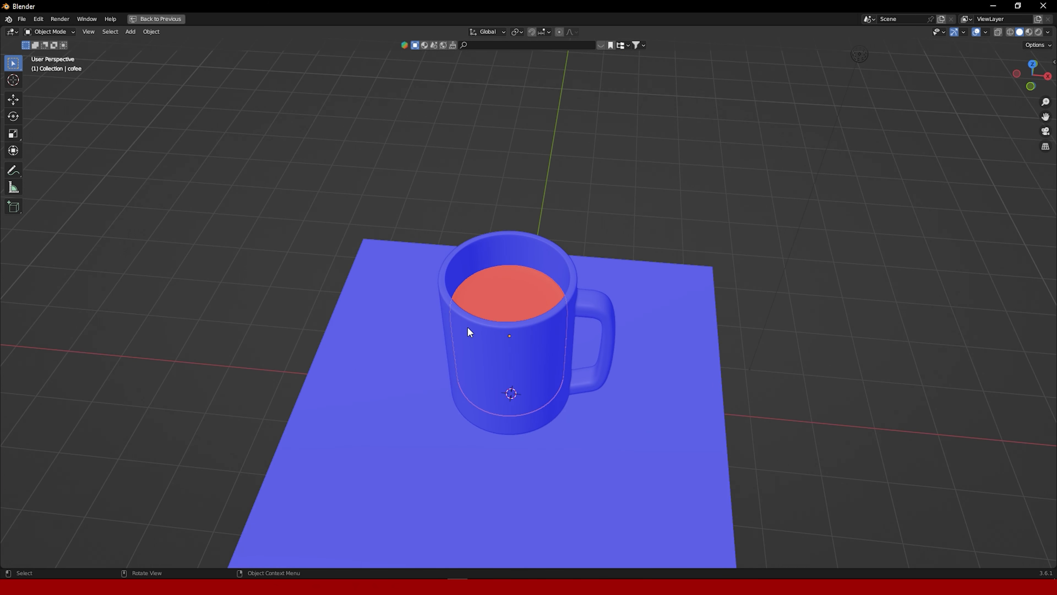
Recalculate the normals of the whole cofee mesh to the outside
{"action": "key", "text": "Tab"}
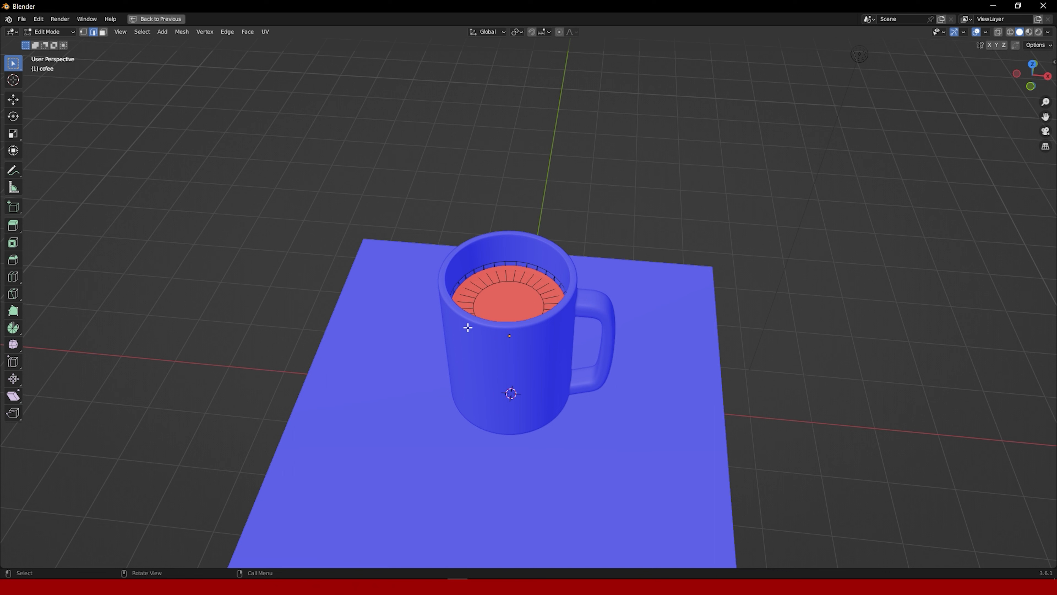
{"action": "key", "text": "a"}
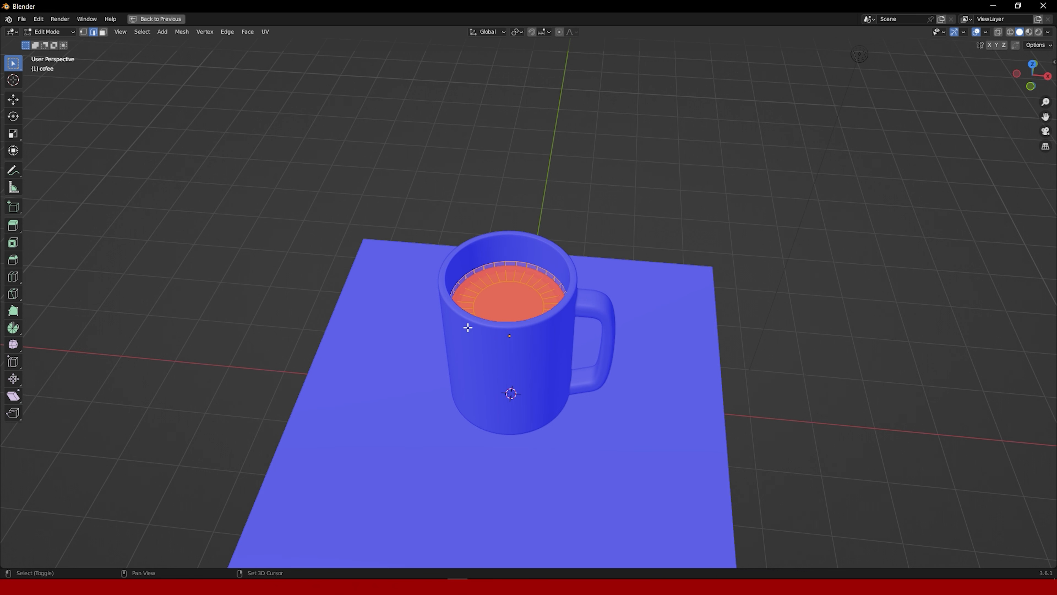
{"action": "key", "text": "shift+n"}
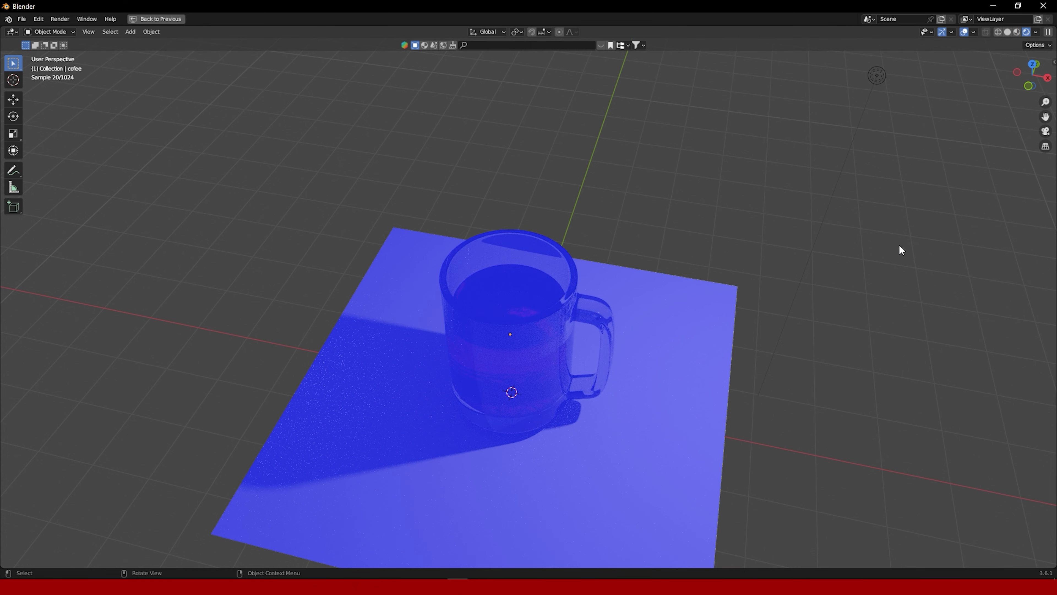
Turn off the Face Orientation overlay and restore the full editor layout around the 3D view
{"action": "left_click", "coordinate": [972, 33]}
{"action": "left_click", "coordinate": [914, 205]}
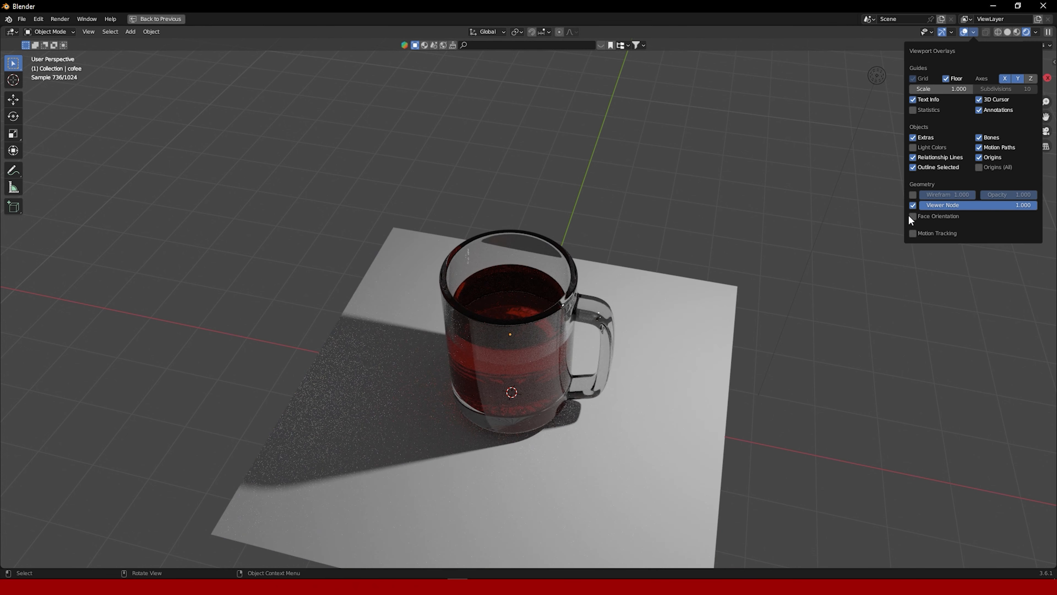
{"action": "key", "text": "ctrl+space"}
{"action": "middle_click_drag", "start_coordinate": [721, 395], "coordinate": [696, 266]}
{"action": "middle_click_drag", "start_coordinate": [635, 331], "coordinate": [629, 315], "text": "ctrl"}
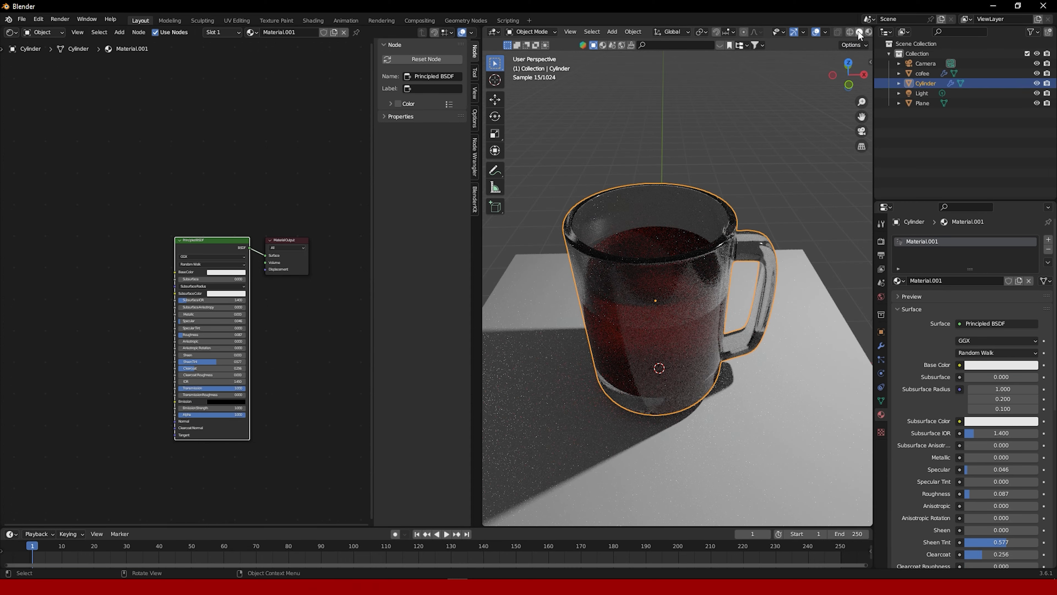
Duplicate the face loop around the mug's rim in place and separate it as its own object
{"action": "left_click", "coordinate": [859, 33]}
{"action": "key", "text": "Tab"}
{"action": "mouse_move", "coordinate": [707, 217]}
{"action": "middle_mouse_down"}
{"action": "mouse_move", "coordinate": [677, 235]}
{"action": "mouse_move", "coordinate": [661, 157]}
{"action": "middle_mouse_up"}
{"action": "left_click", "coordinate": [677, 234], "text": "alt"}
{"action": "key", "text": "ctrl+3"}
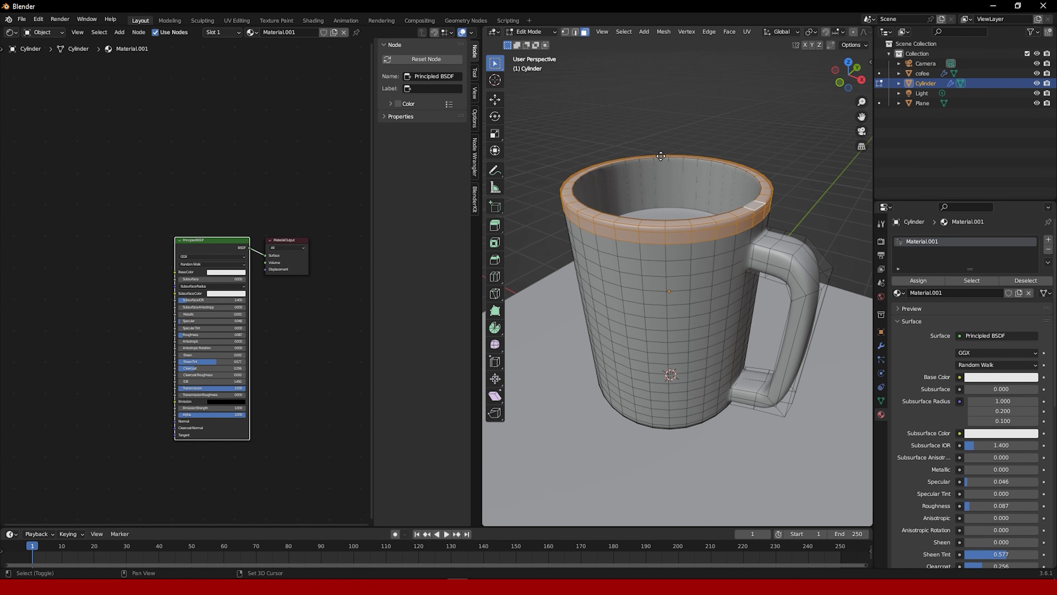
{"action": "key", "text": "shift+d"}
{"action": "key", "text": "Escape"}
{"action": "key", "text": "p"}
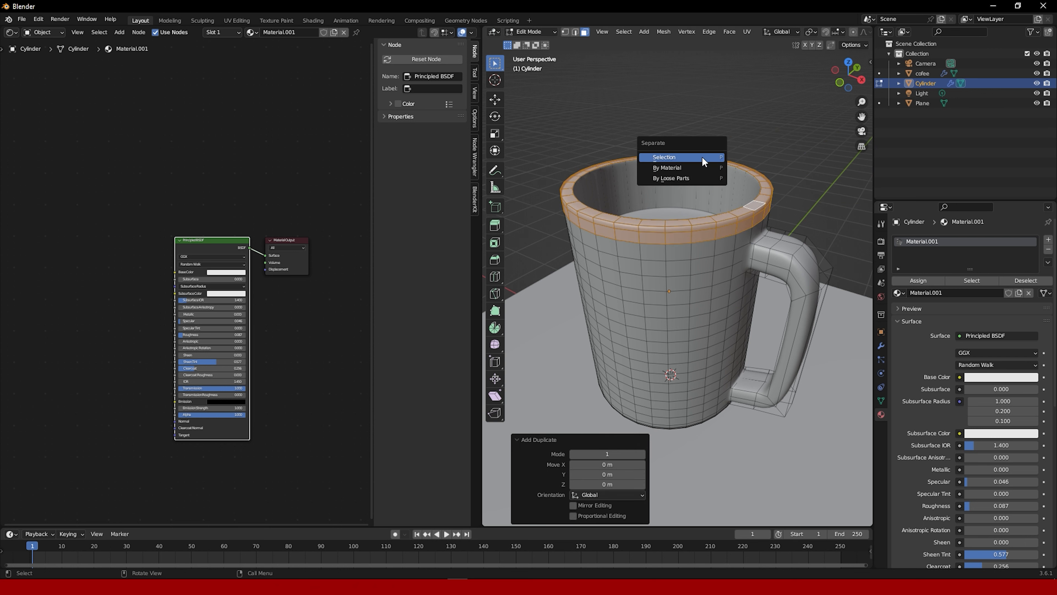
{"action": "left_click", "coordinate": [702, 157]}
{"action": "key", "text": "Tab"}
Set the origin of the separated rim ring to its geometry
{"action": "right_click", "coordinate": [713, 265]}
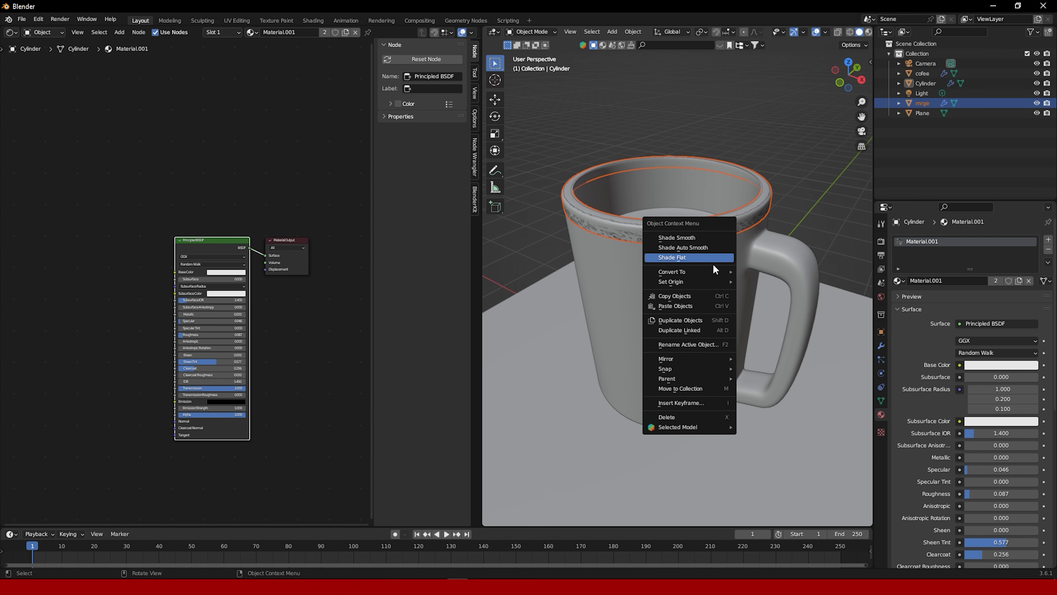
{"action": "mouse_move", "coordinate": [730, 282]}
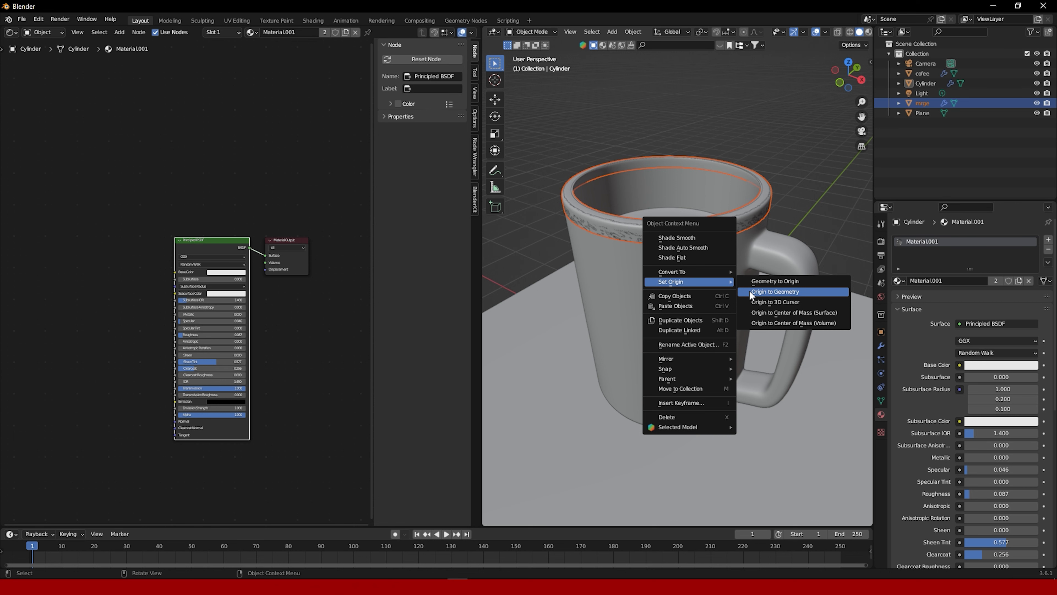
{"action": "left_click", "coordinate": [750, 291]}
Apply the mug body's subdivision to its mesh
{"action": "scroll", "coordinate": [707, 317], "scroll_direction": "down", "scroll_amount": 3}
{"action": "left_click", "coordinate": [1028, 280]}
{"action": "left_click", "coordinate": [1003, 278]}
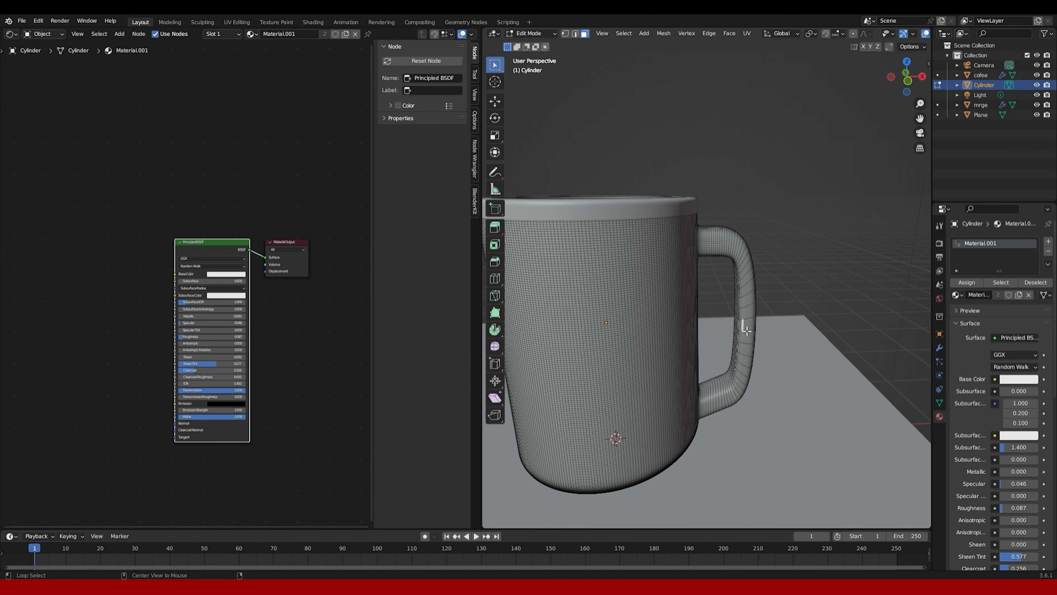
Grow a face-loop selection over the curved part of the handle, duplicate it in place and separate it as its own object
{"action": "left_click", "coordinate": [746, 330], "text": "alt"}
{"action": "key", "text": "ctrl+KP_Add"}
{"action": "key", "text": "ctrl+KP_Add"}
{"action": "key", "text": "ctrl+KP_Add"}
{"action": "key", "text": "ctrl+KP_Add"}
{"action": "key", "text": "ctrl+KP_Add"}
{"action": "key", "text": "ctrl+KP_Add"}
{"action": "key", "text": "ctrl+KP_Add"}
{"action": "key", "text": "ctrl+KP_Add"}
{"action": "key", "text": "ctrl+KP_Add"}
{"action": "key", "text": "ctrl+KP_Add"}
{"action": "key", "text": "ctrl+KP_Add"}
{"action": "key", "text": "ctrl+KP_Add"}
{"action": "key", "text": "ctrl+KP_Add"}
{"action": "key", "text": "ctrl+KP_Add"}
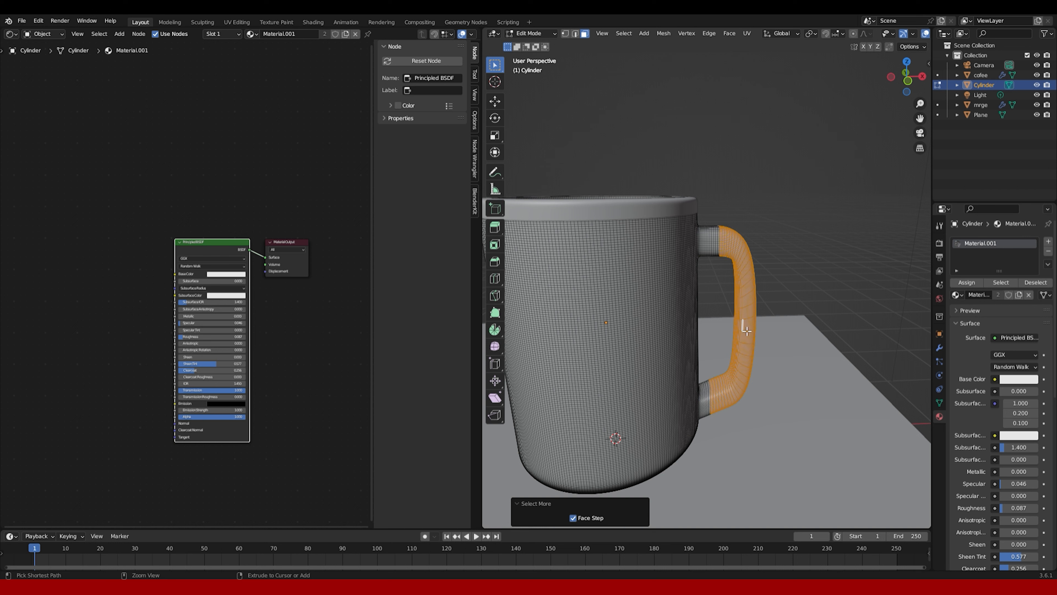
{"action": "middle_click_drag", "start_coordinate": [738, 347], "coordinate": [753, 200], "text": "ctrl"}
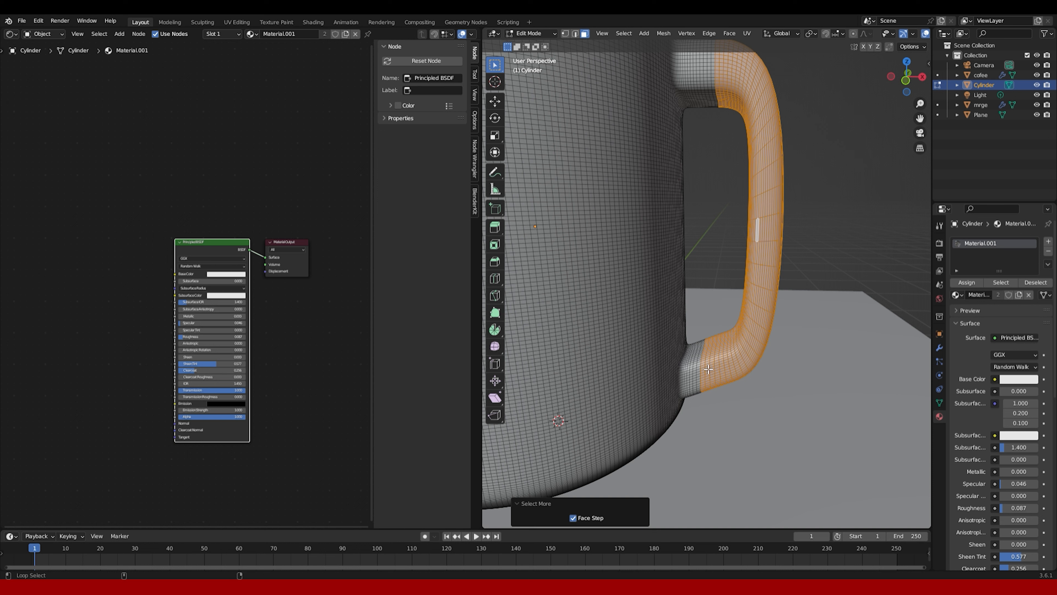
{"action": "scroll", "coordinate": [708, 369], "scroll_direction": "down", "scroll_amount": 5}
{"action": "key", "text": "shift+d"}
{"action": "right_click", "coordinate": [865, 285]}
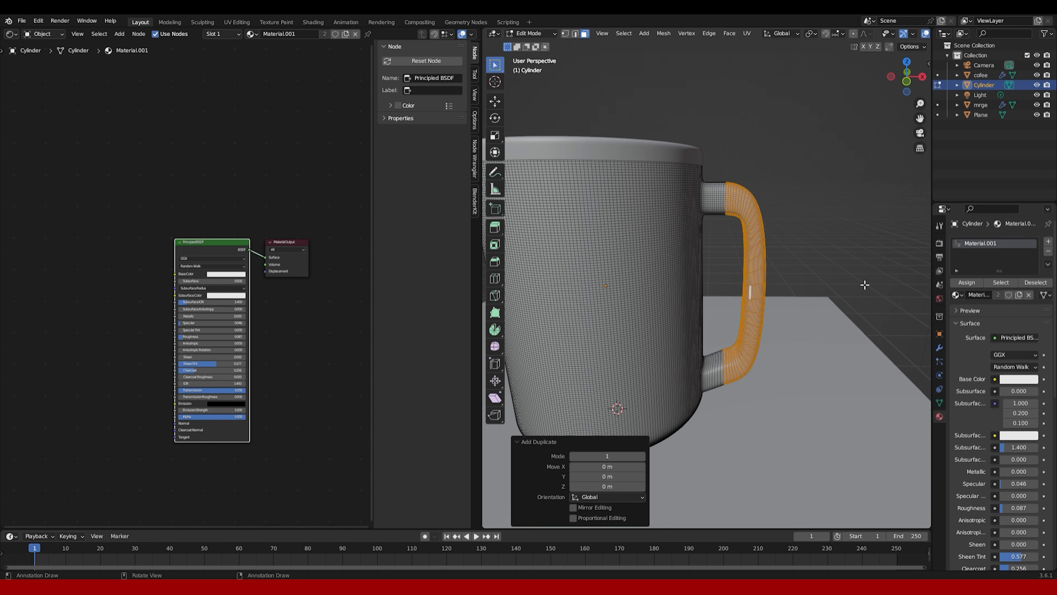
{"action": "key", "text": "p"}
{"action": "left_click", "coordinate": [860, 281]}
{"action": "key", "text": "Tab"}
Add a Solidify modifier to the separated handle piece with a thickness of -0.008 m
{"action": "left_click", "coordinate": [784, 222]}
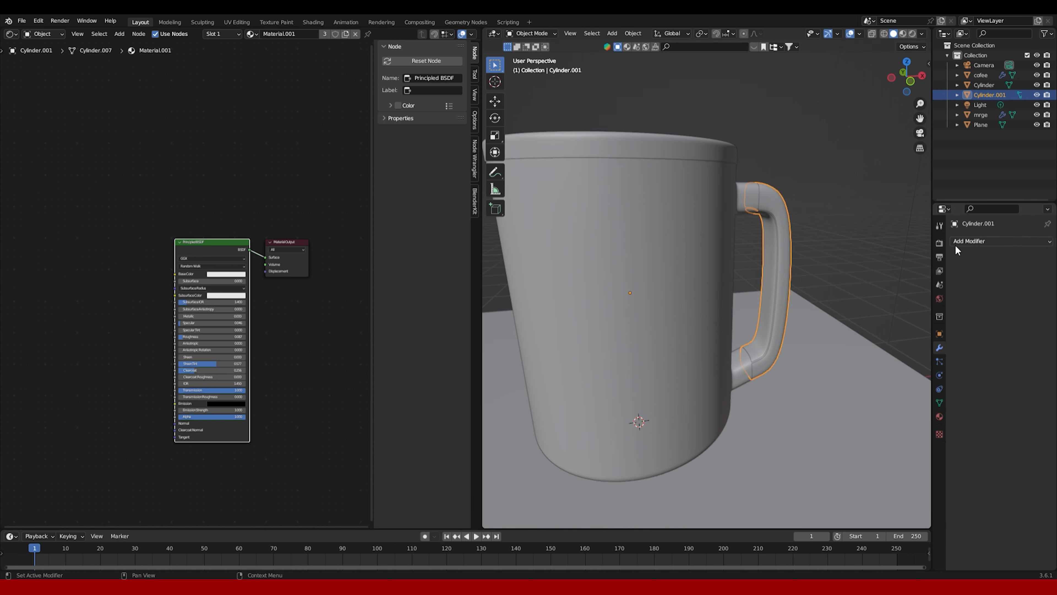
{"action": "left_click", "coordinate": [956, 244]}
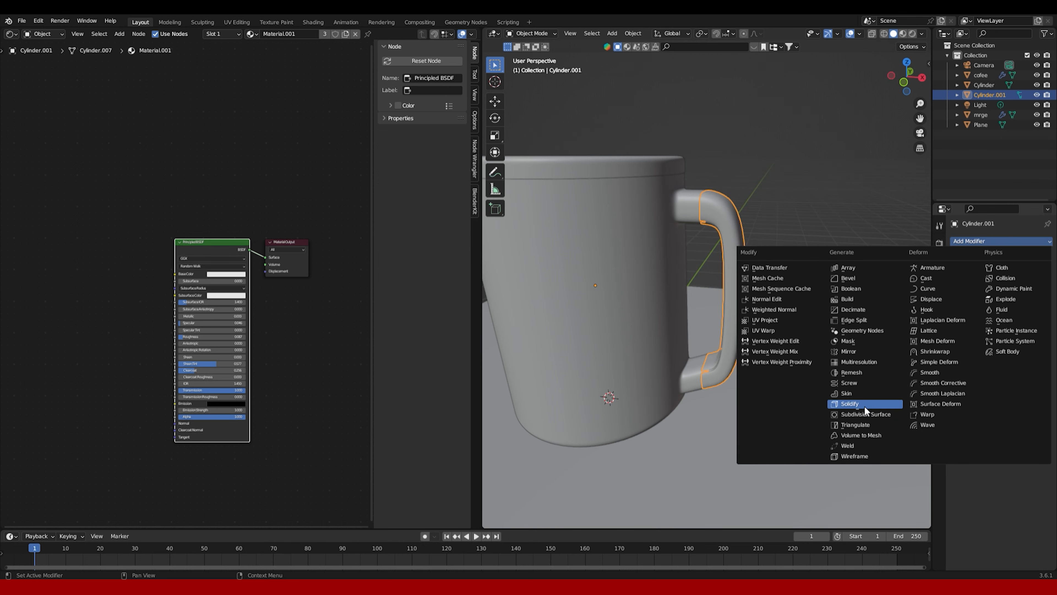
{"action": "left_click", "coordinate": [864, 406]}
{"action": "scroll", "coordinate": [865, 407], "scroll_direction": "up", "scroll_amount": 6}
{"action": "middle_click_drag", "start_coordinate": [782, 175], "coordinate": [804, 278], "text": "shift"}
{"action": "mouse_move", "coordinate": [1024, 284]}
{"action": "left_mouse_down"}
{"action": "mouse_move", "coordinate": [1041, 284]}
{"action": "mouse_move", "coordinate": [1021, 284]}
{"action": "left_mouse_up"}
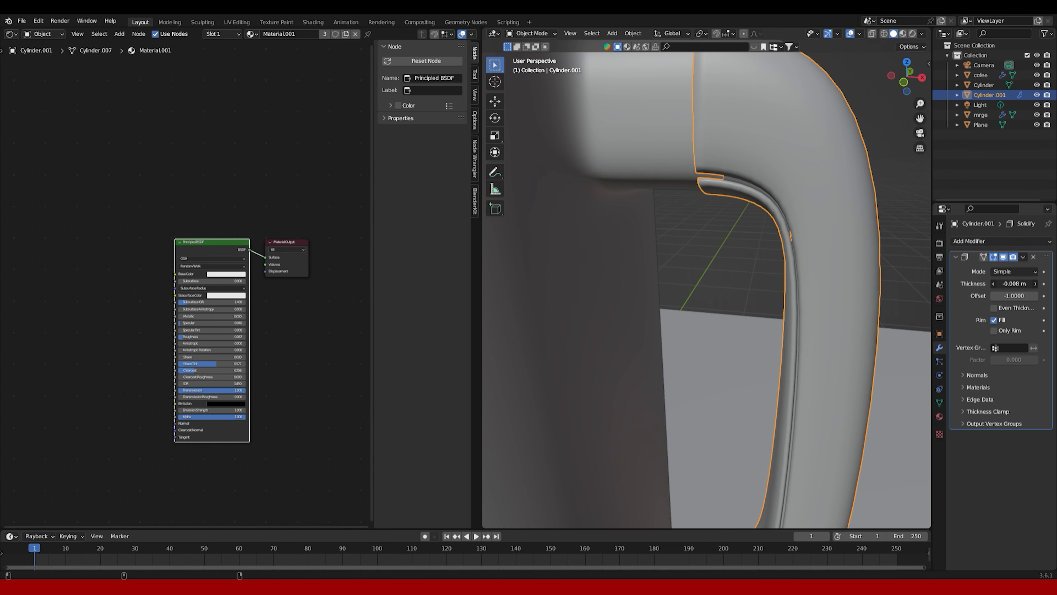
{"action": "scroll", "coordinate": [756, 272], "scroll_direction": "down", "scroll_amount": 5}
{"action": "mouse_move", "coordinate": [756, 272]}
{"action": "middle_mouse_down"}
{"action": "mouse_move", "coordinate": [790, 271]}
{"action": "mouse_move", "coordinate": [767, 277]}
{"action": "middle_mouse_up"}
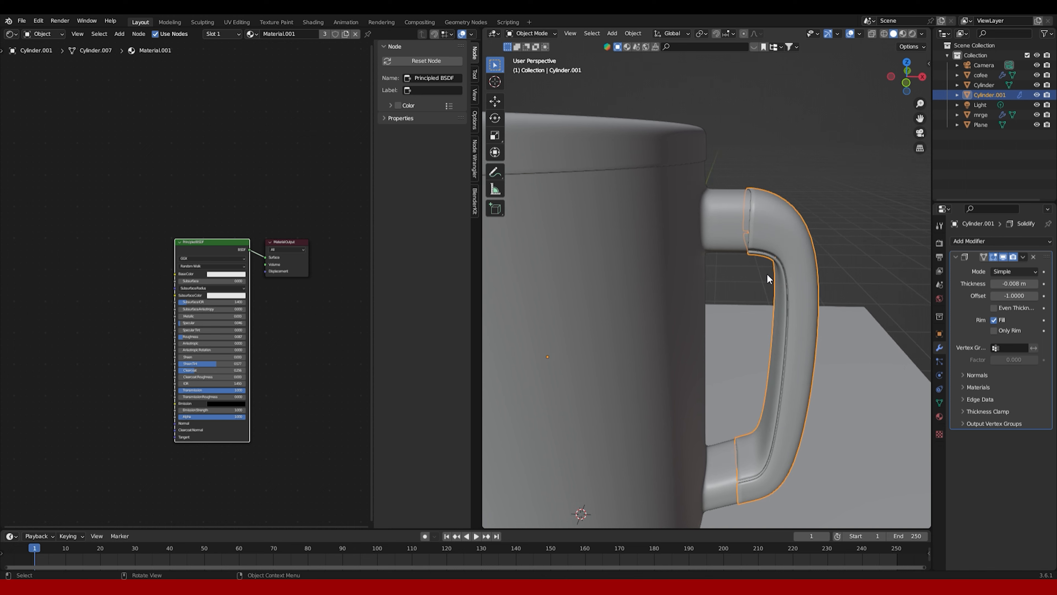
Add a Bevel modifier to the handle piece with an amount of 0.026 m and 10 segments
{"action": "left_click", "coordinate": [964, 241]}
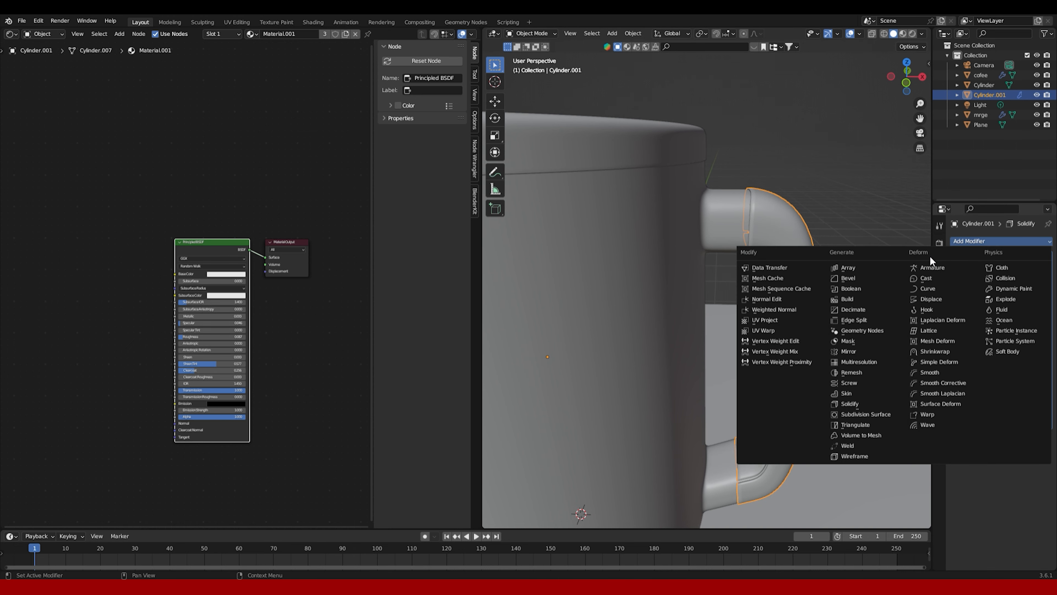
{"action": "left_click", "coordinate": [872, 278]}
{"action": "middle_click_drag", "start_coordinate": [854, 271], "coordinate": [812, 225]}
{"action": "left_click_drag", "start_coordinate": [1018, 478], "coordinate": [995, 479]}
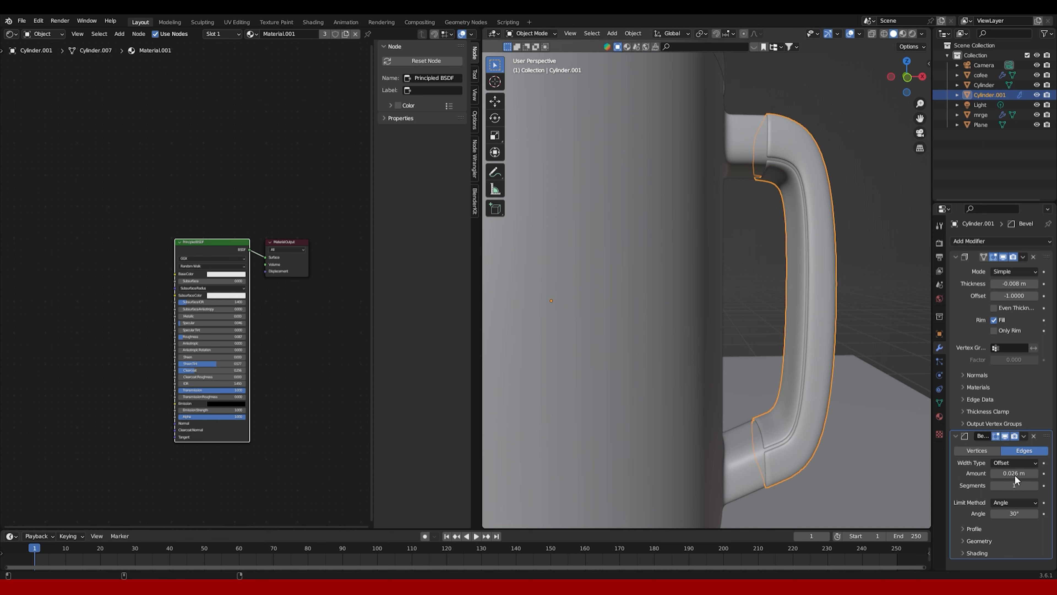
{"action": "left_click", "coordinate": [1028, 485]}
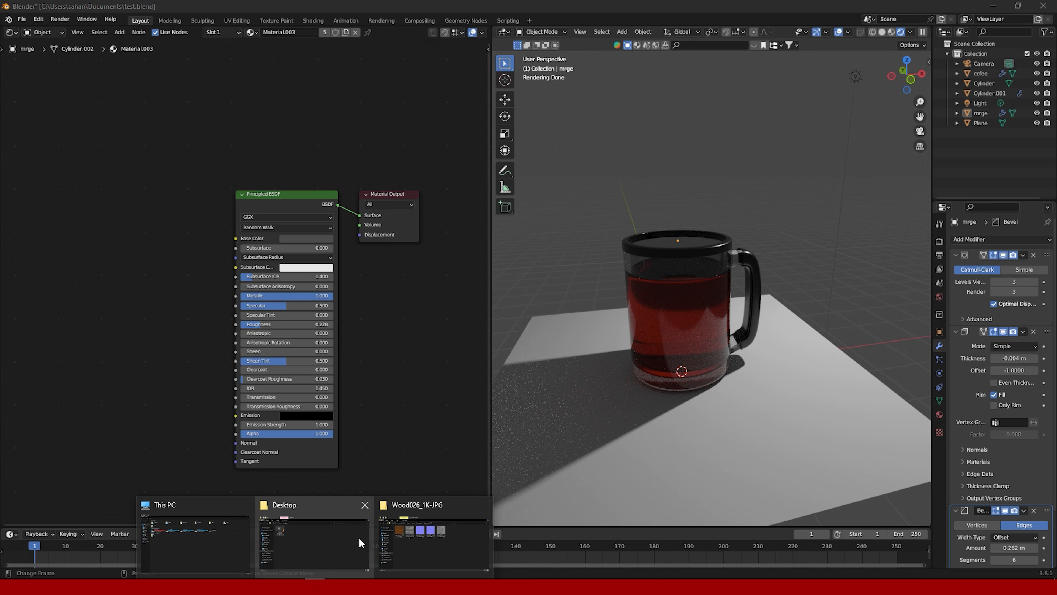
Bring up the Wood026_1K-JPG folder and browse the Texture Materials web page in the browser
{"action": "left_click", "coordinate": [426, 520]}
{"action": "left_click_drag", "start_coordinate": [524, 95], "coordinate": [625, 111]}
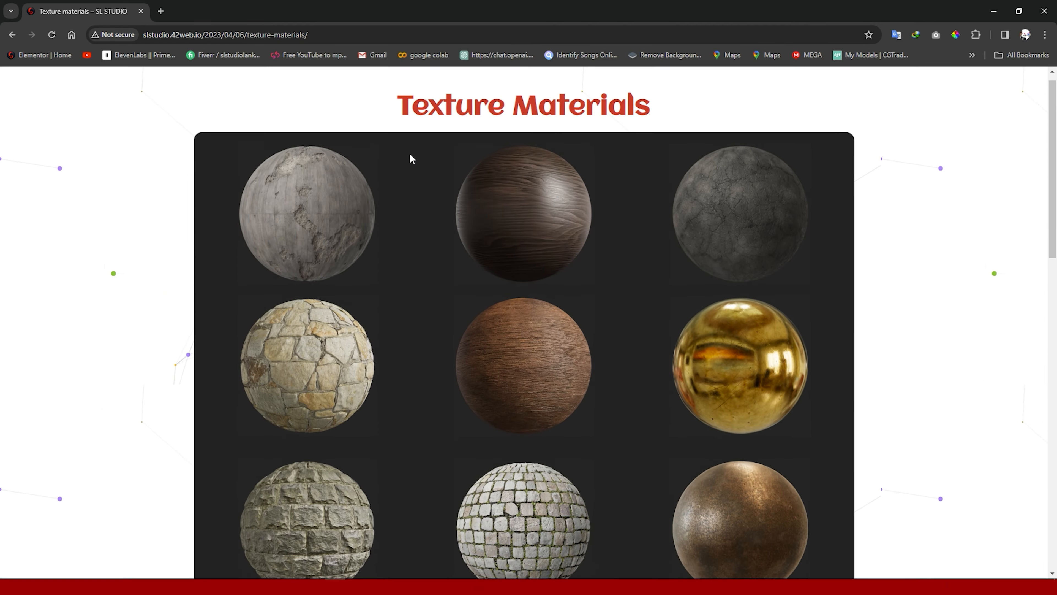
{"action": "scroll", "coordinate": [690, 150], "scroll_direction": "down", "scroll_amount": 2}
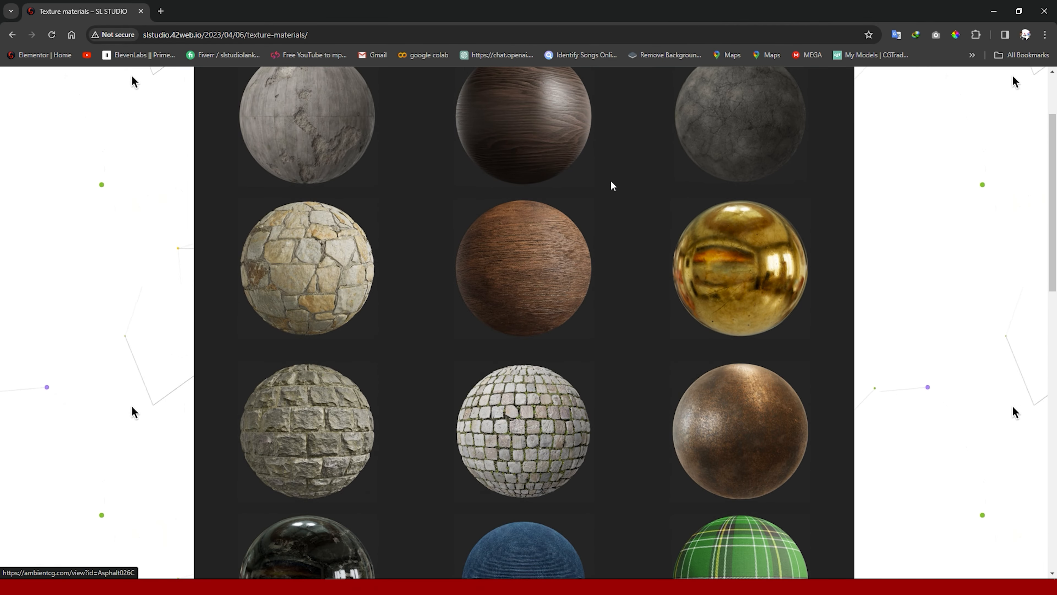
{"action": "scroll", "coordinate": [610, 186], "scroll_direction": "down", "scroll_amount": 8}
{"action": "scroll", "coordinate": [616, 207], "scroll_direction": "down", "scroll_amount": 2}
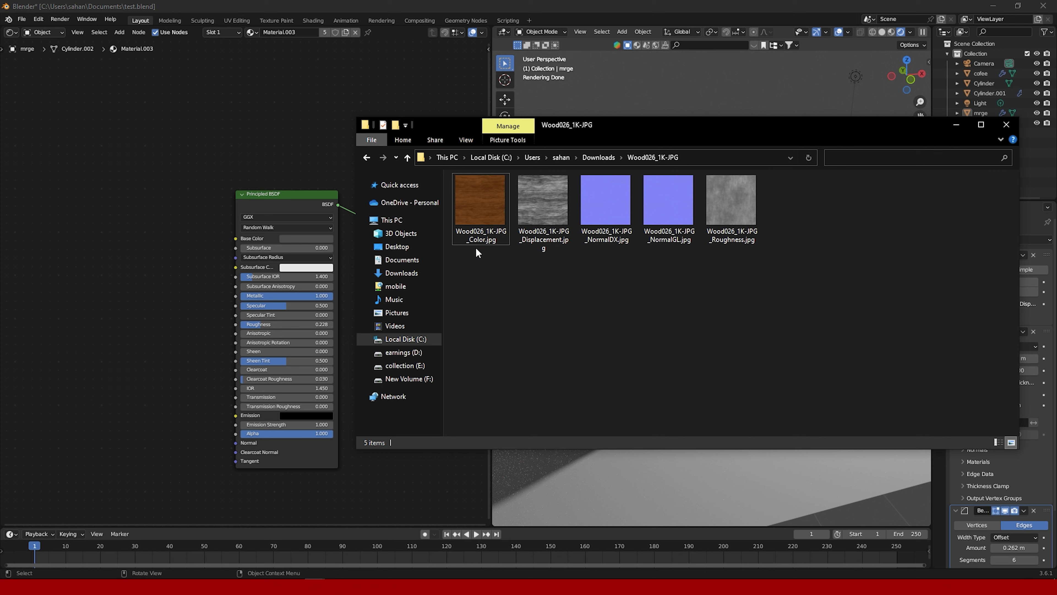
Add Wood026_1K-JPG_Color.jpg as an image texture and connect its color to the Base Color of the rim and handle material
{"action": "left_click_drag", "start_coordinate": [491, 205], "coordinate": [67, 265]}
{"action": "left_click_drag", "start_coordinate": [155, 273], "coordinate": [238, 237]}
{"action": "middle_click_drag", "start_coordinate": [518, 254], "coordinate": [614, 236]}
{"action": "scroll", "coordinate": [614, 236], "scroll_direction": "up", "scroll_amount": 6}
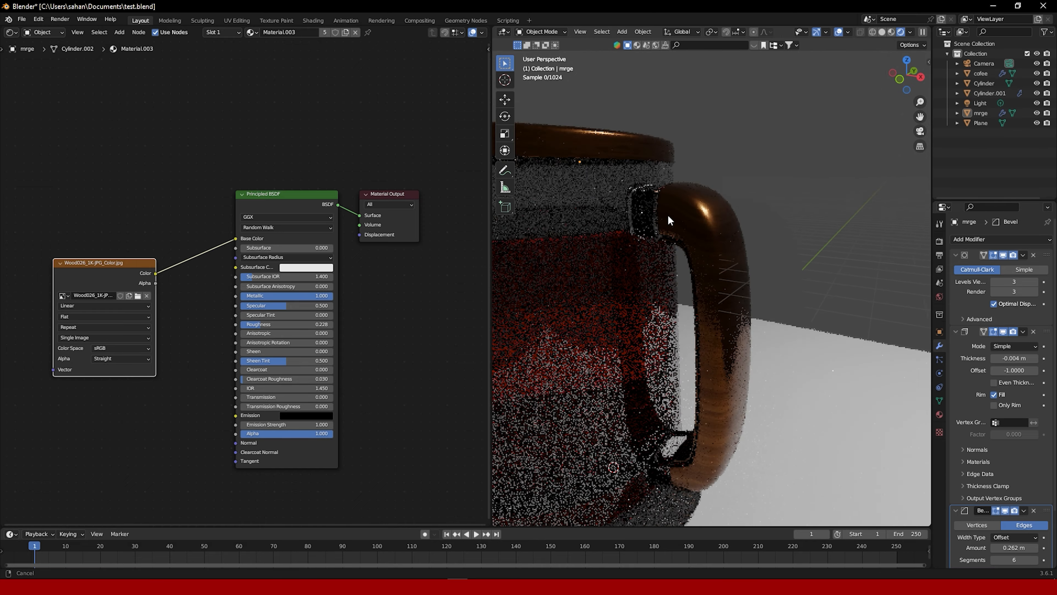
{"action": "scroll", "coordinate": [687, 237], "scroll_direction": "down", "scroll_amount": 6}
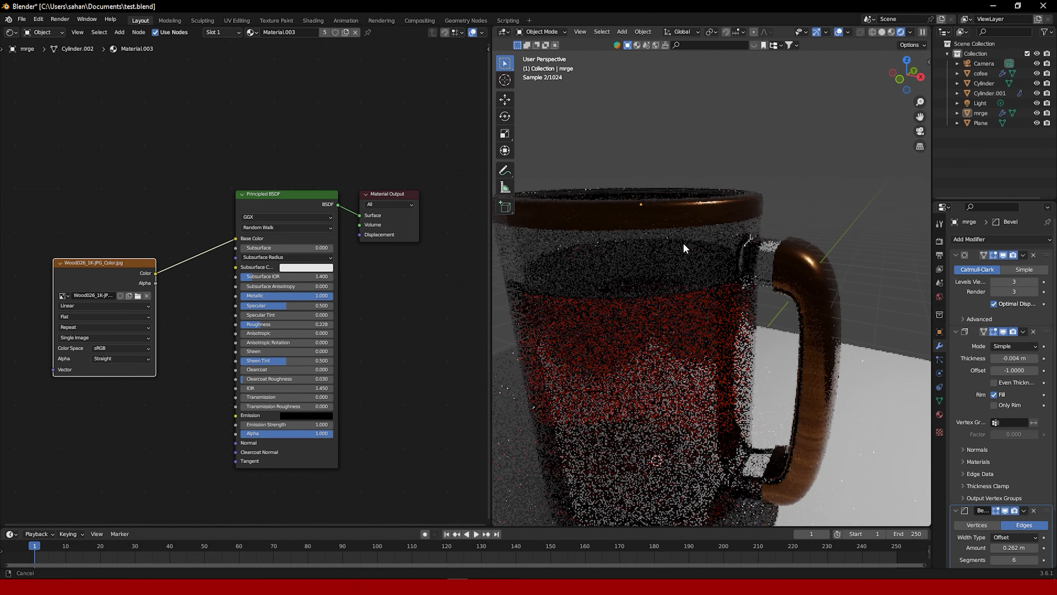
Switch the viewport to Material Preview and add Texture Coordinate and Mapping nodes to the wood color texture
{"action": "left_click", "coordinate": [894, 31]}
{"action": "middle_click_drag", "start_coordinate": [649, 142], "coordinate": [629, 166]}
{"action": "middle_click_drag", "start_coordinate": [135, 271], "coordinate": [423, 251]}
{"action": "key", "text": "ctrl+t"}
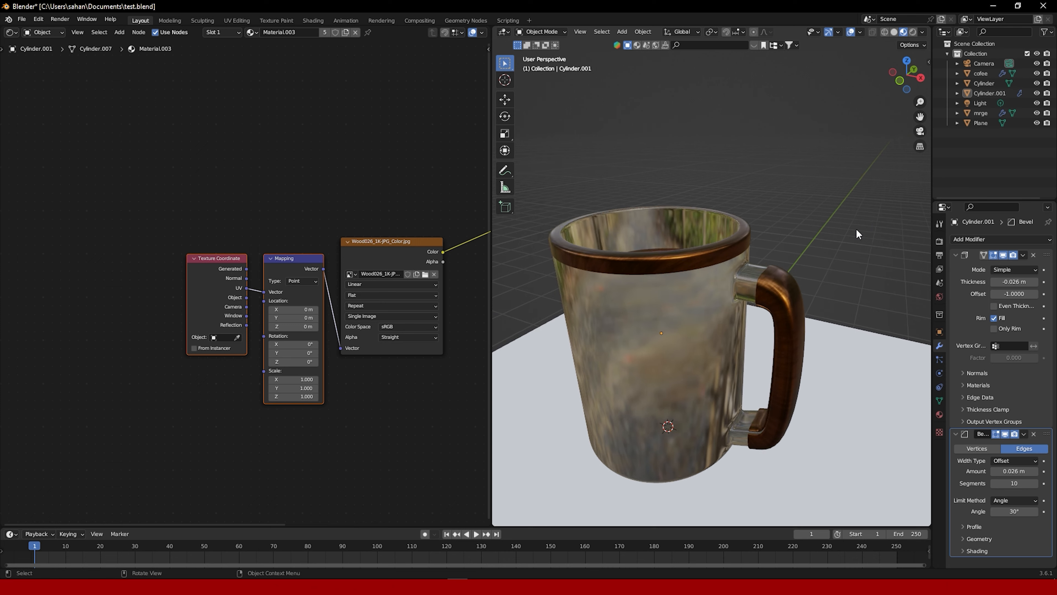
{"action": "middle_click_drag", "start_coordinate": [856, 229], "coordinate": [873, 231]}
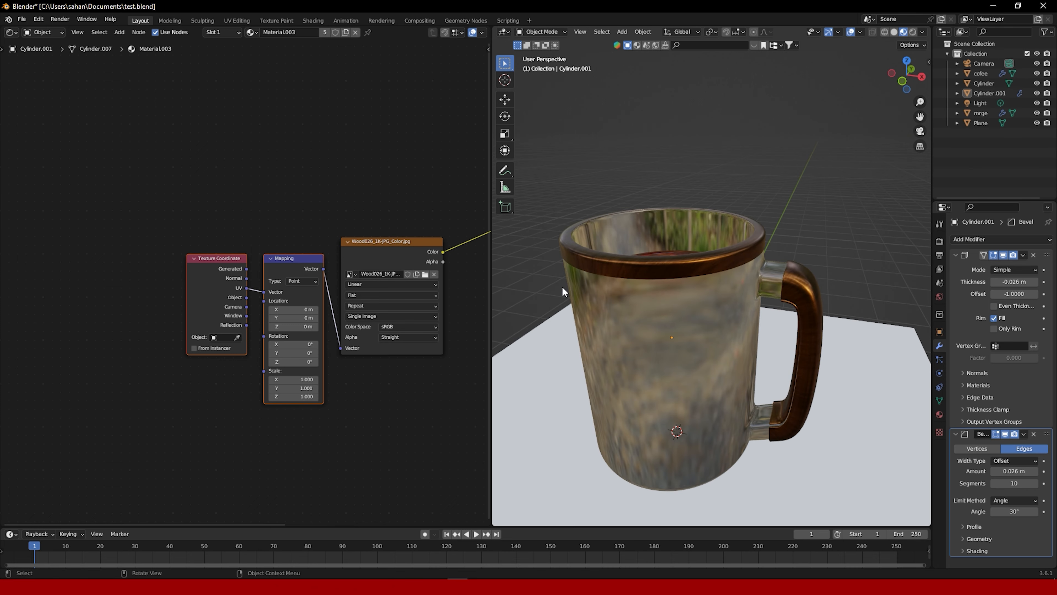
Add Wood026_1K-JPG_Roughness.jpg as an image texture, connect its color to Roughness and feed it from the Mapping node's vector
{"action": "scroll", "coordinate": [273, 271], "scroll_direction": "down", "scroll_amount": 3}
{"action": "middle_click_drag", "start_coordinate": [390, 242], "coordinate": [309, 242]}
{"action": "left_click", "coordinate": [300, 191]}
{"action": "middle_click_drag", "start_coordinate": [370, 211], "coordinate": [336, 227]}
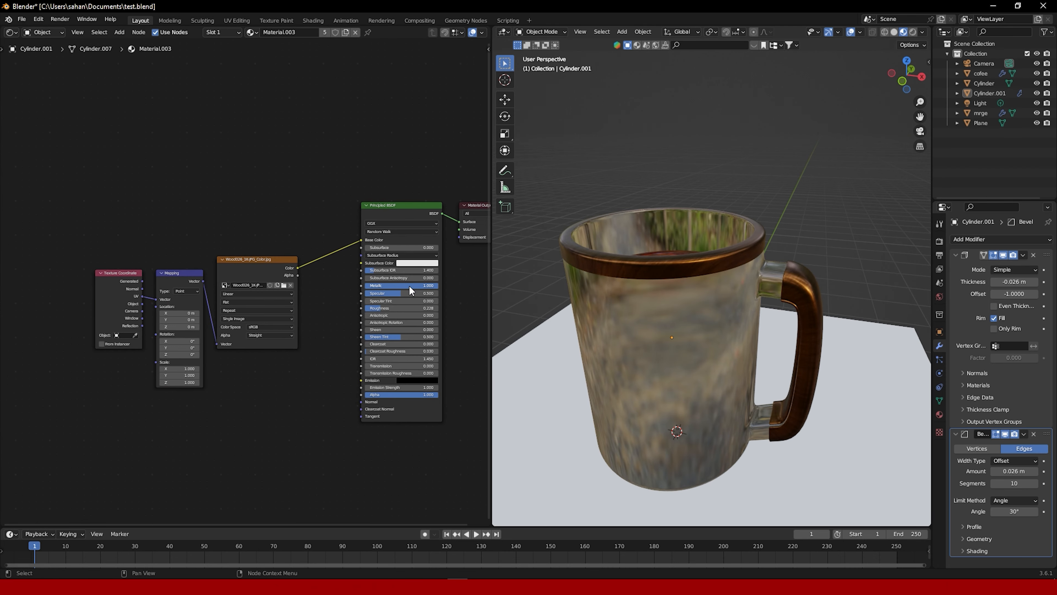
{"action": "middle_click_drag", "start_coordinate": [273, 256], "coordinate": [272, 240]}
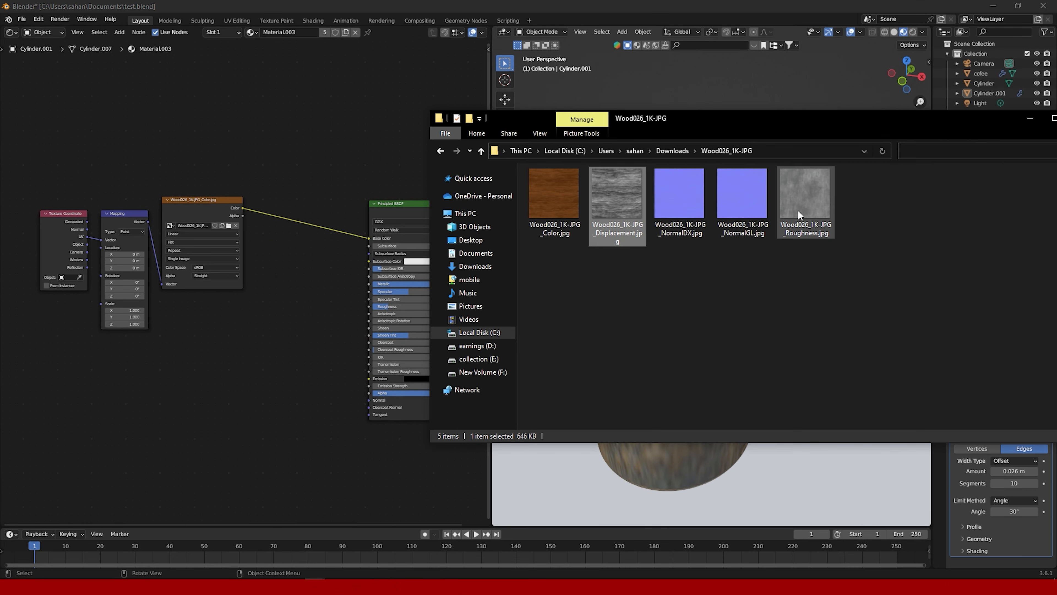
{"action": "mouse_move", "coordinate": [799, 215]}
{"action": "left_mouse_down"}
{"action": "mouse_move", "coordinate": [620, 352]}
{"action": "mouse_move", "coordinate": [236, 399]}
{"action": "mouse_move", "coordinate": [231, 359]}
{"action": "mouse_move", "coordinate": [369, 306]}
{"action": "left_mouse_up"}
{"action": "left_click", "coordinate": [244, 376]}
{"action": "mouse_move", "coordinate": [148, 221]}
{"action": "left_mouse_down"}
{"action": "mouse_move", "coordinate": [153, 289]}
{"action": "mouse_move", "coordinate": [201, 419]}
{"action": "left_mouse_up"}
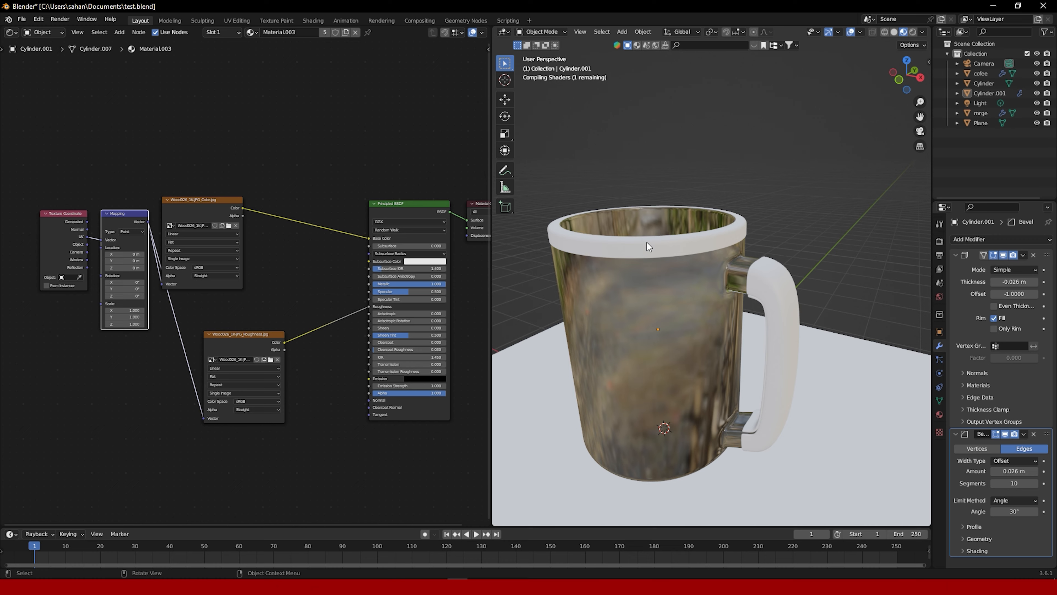
Lower the wood material's Metallic to about 0.35 and switch the viewport to Rendered shading
{"action": "middle_click_drag", "start_coordinate": [672, 254], "coordinate": [690, 210]}
{"action": "scroll", "coordinate": [690, 210], "scroll_direction": "down", "scroll_amount": 5}
{"action": "left_click", "coordinate": [419, 282]}
{"action": "left_click_drag", "start_coordinate": [419, 282], "coordinate": [398, 282]}
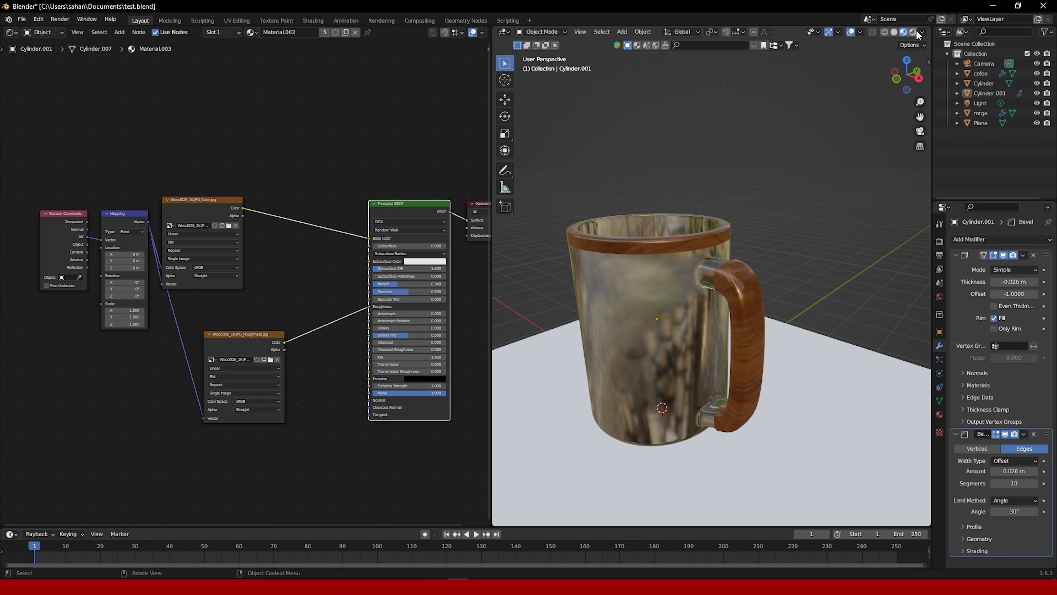
{"action": "left_click", "coordinate": [913, 32]}
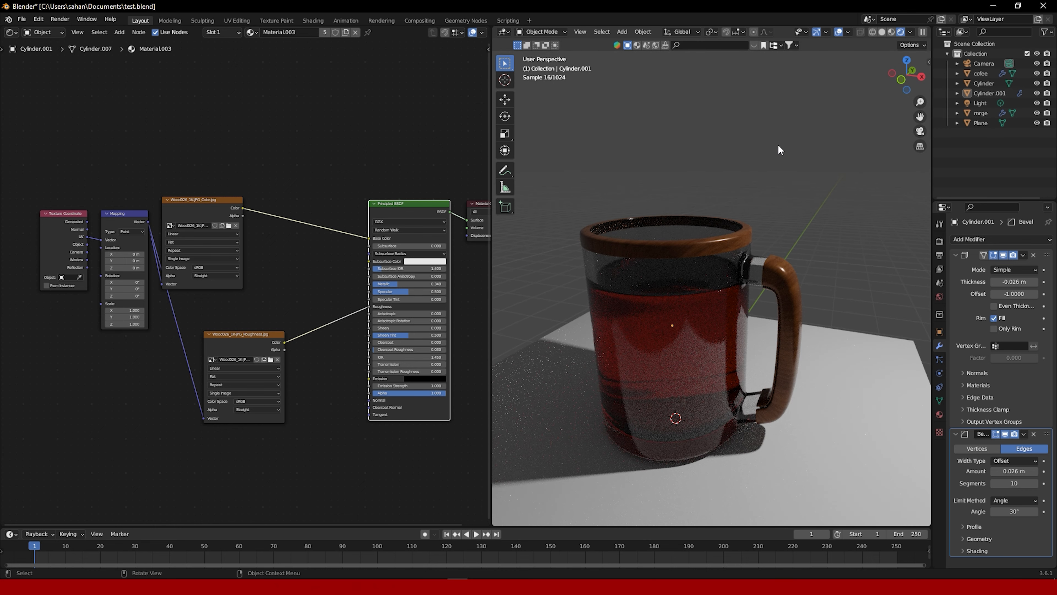
Light the world with an Environment Texture using provence_studio_2k.hdr as the background colour
{"action": "left_click", "coordinate": [939, 332]}
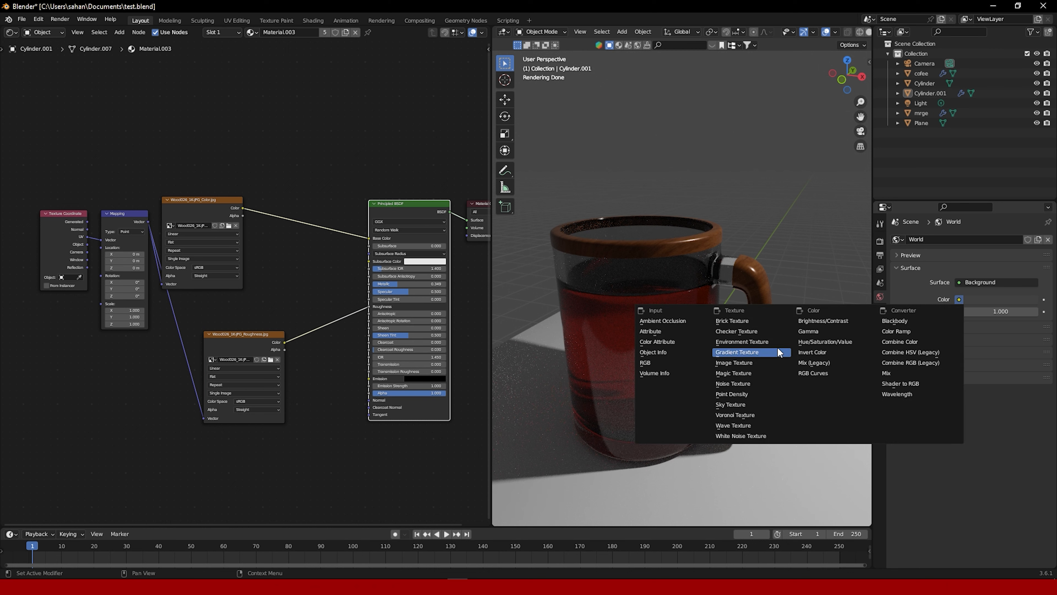
{"action": "left_click", "coordinate": [739, 352]}
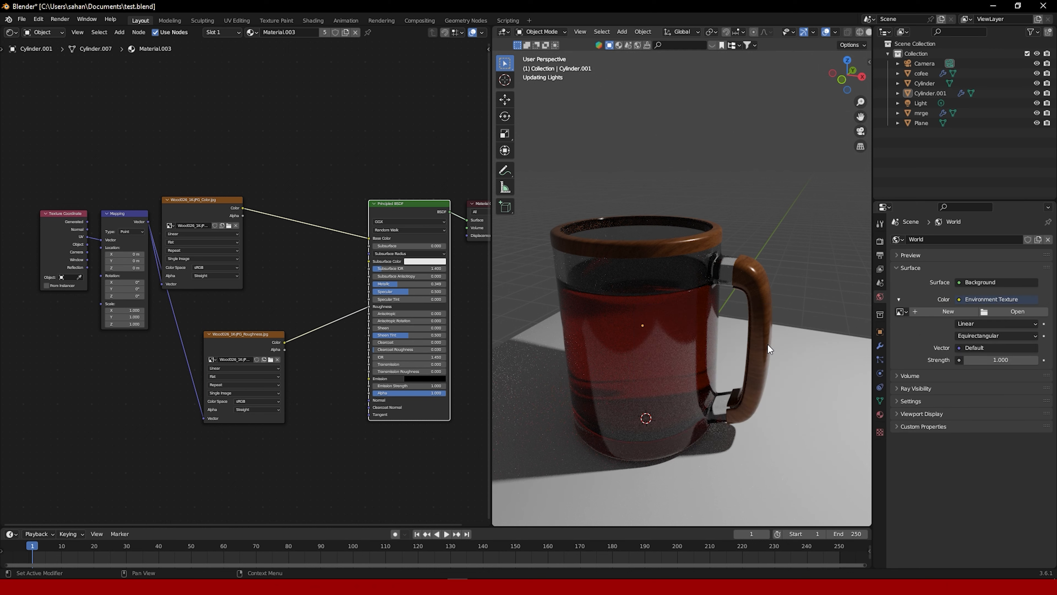
{"action": "left_click", "coordinate": [985, 311]}
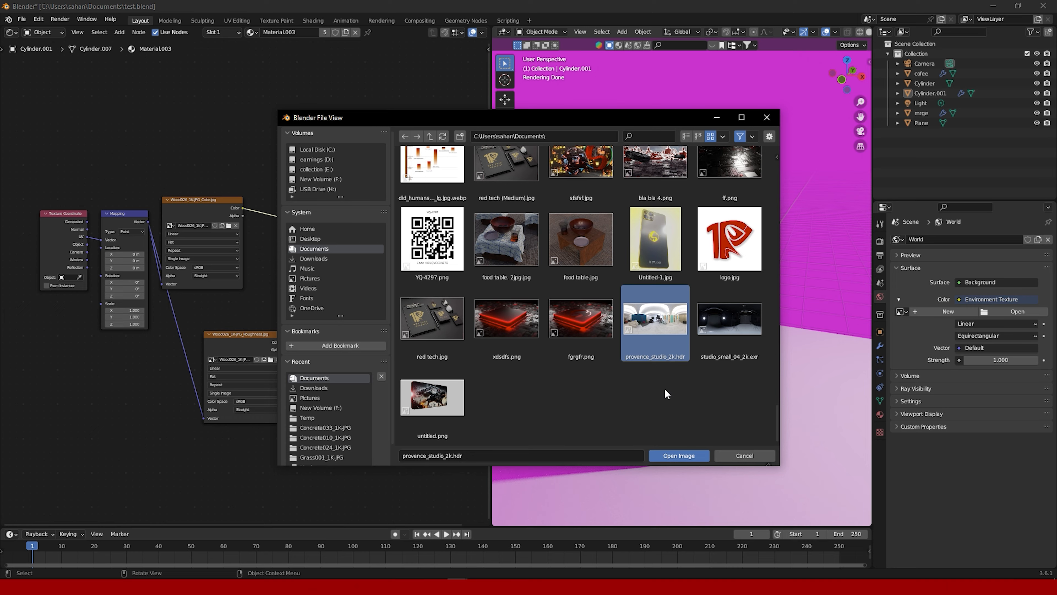
{"action": "left_click", "coordinate": [673, 454]}
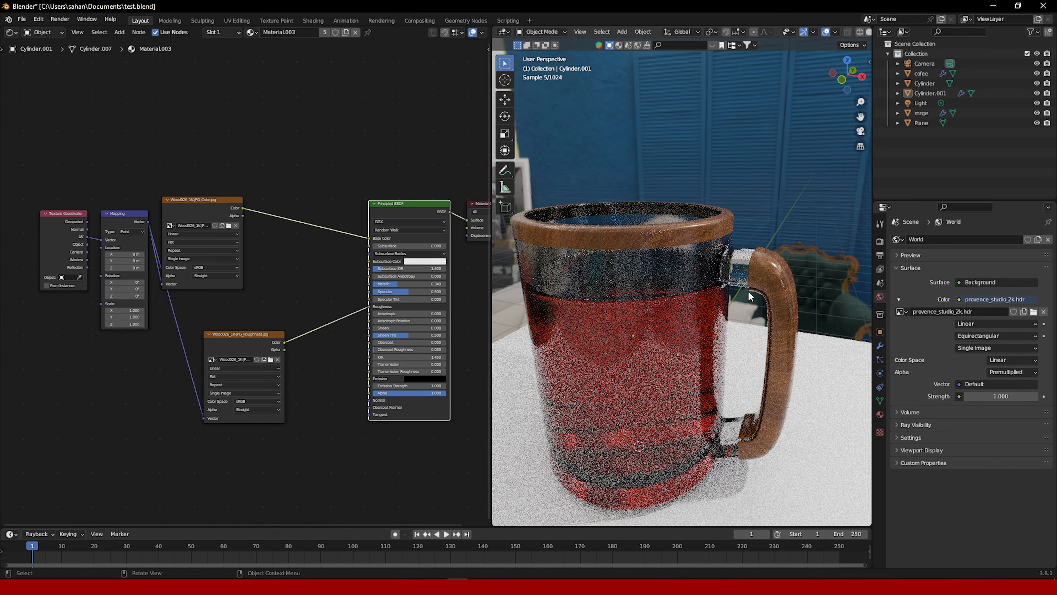
{"action": "mouse_move", "coordinate": [674, 324]}
{"action": "middle_mouse_down"}
{"action": "mouse_move", "coordinate": [676, 305]}
{"action": "mouse_move", "coordinate": [688, 304]}
{"action": "mouse_move", "coordinate": [664, 315]}
{"action": "middle_mouse_up"}
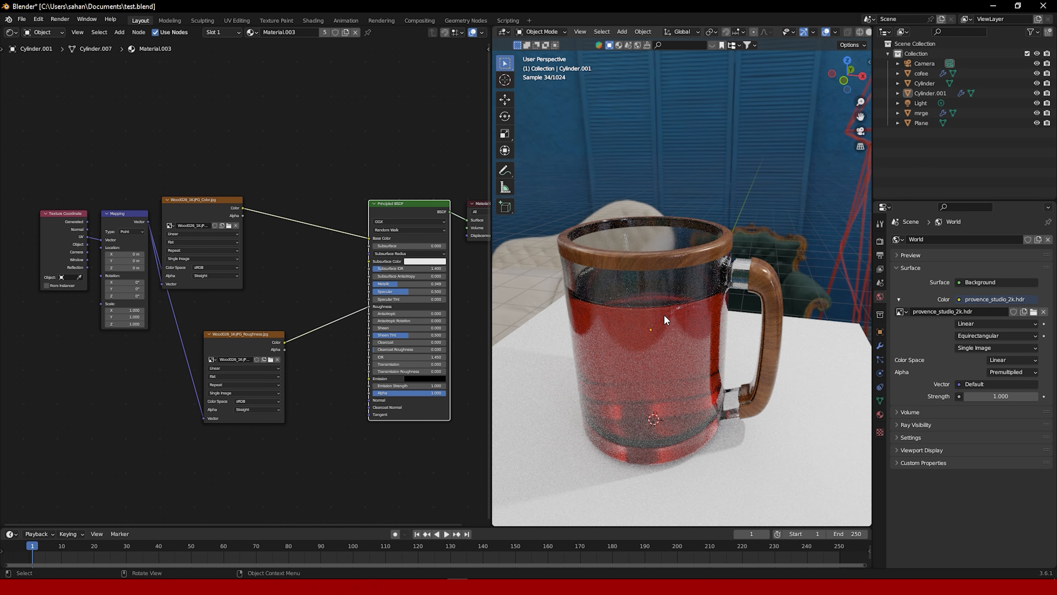
Add the Wood026 normal image as a texture and connect its colour through a new Bump node's Height to the wood shader's Normal
{"action": "key", "text": "alt+Tab"}
{"action": "left_click_drag", "start_coordinate": [679, 194], "coordinate": [100, 415]}
{"action": "key", "text": "shift+a"}
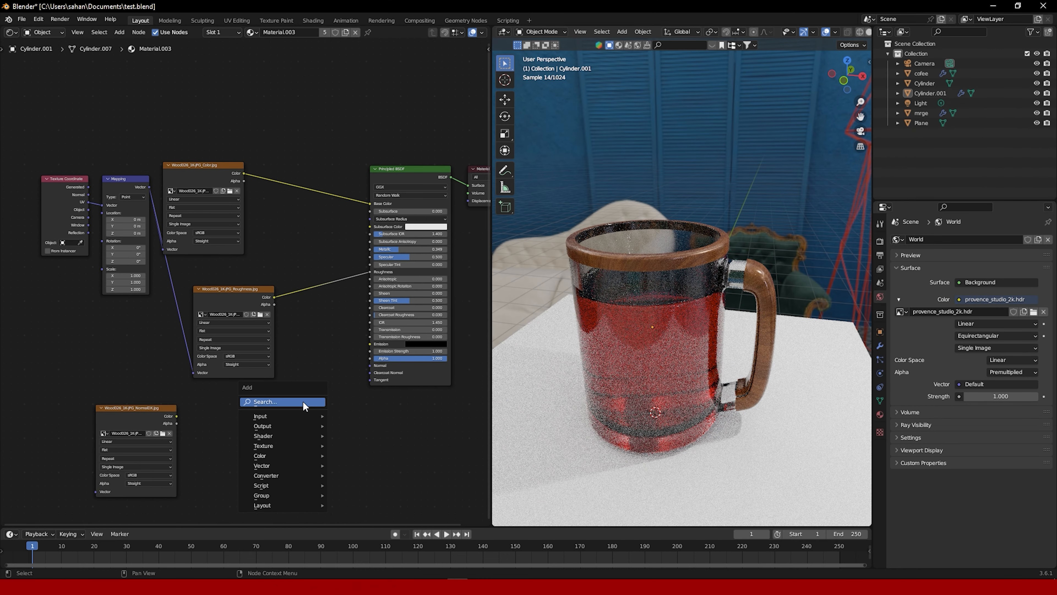
{"action": "type", "text": "bu"}
{"action": "key", "text": "Return"}
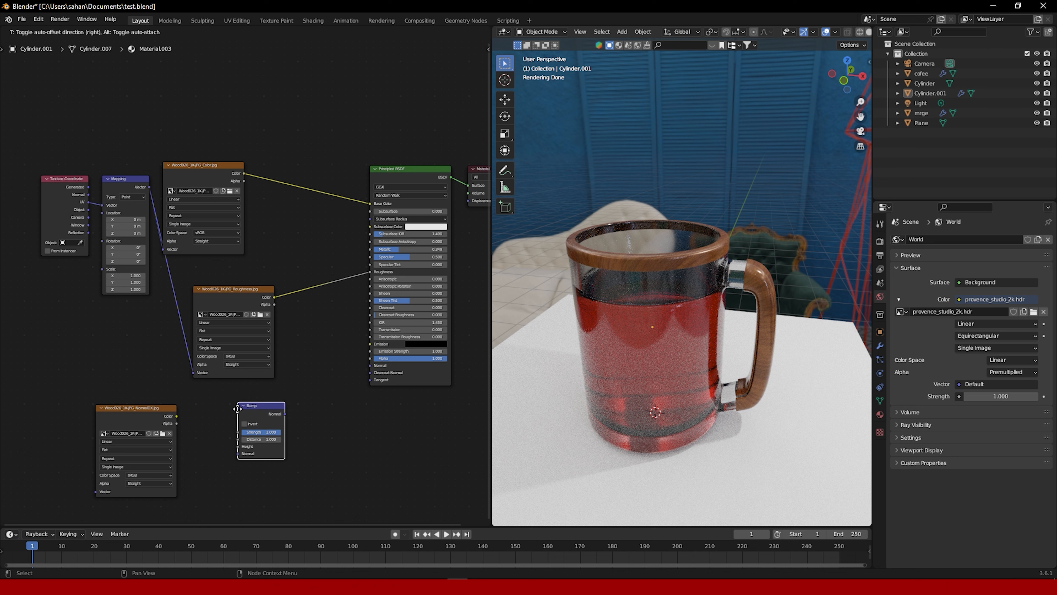
{"action": "left_click", "coordinate": [238, 405]}
{"action": "left_click_drag", "start_coordinate": [175, 415], "coordinate": [237, 447]}
{"action": "left_click_drag", "start_coordinate": [285, 413], "coordinate": [370, 365]}
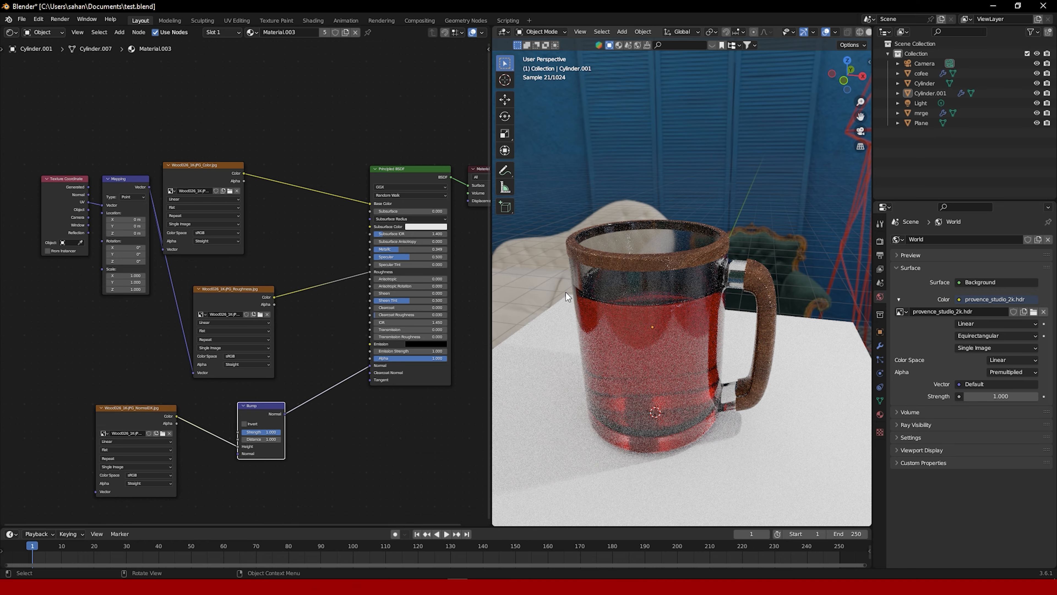
Reduce the wood material's Bump strength to about 0.13
{"action": "scroll", "coordinate": [569, 297], "scroll_direction": "up", "scroll_amount": 3}
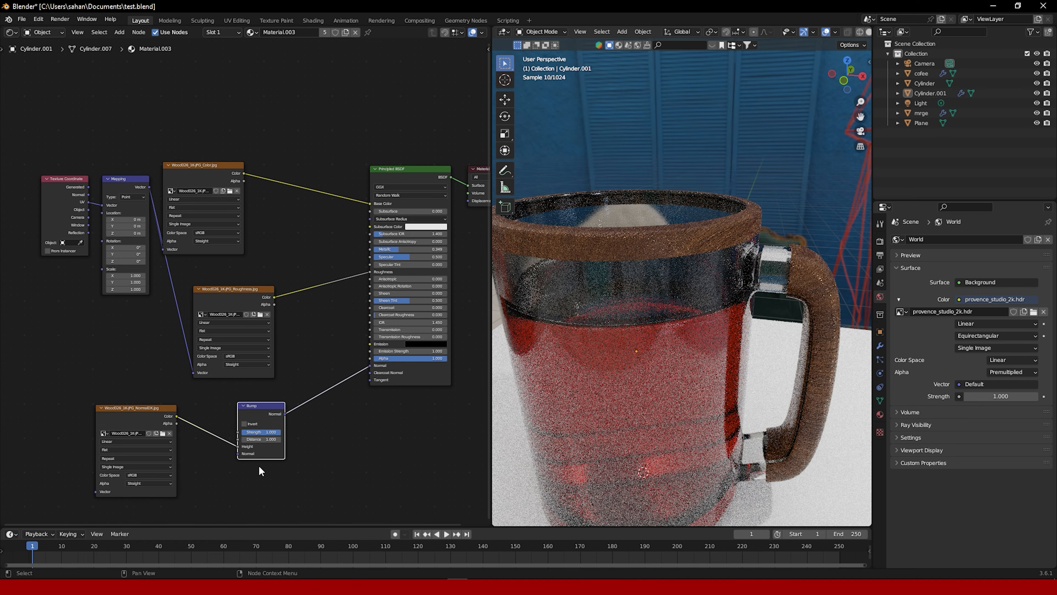
{"action": "left_click_drag", "start_coordinate": [264, 433], "coordinate": [239, 433]}
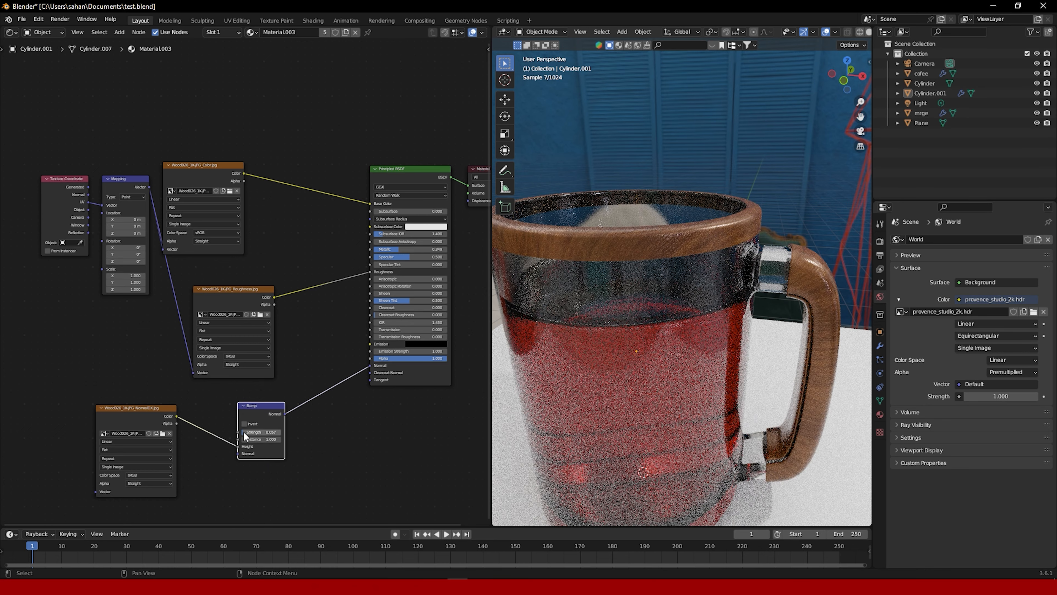
{"action": "left_click_drag", "start_coordinate": [261, 432], "coordinate": [274, 432]}
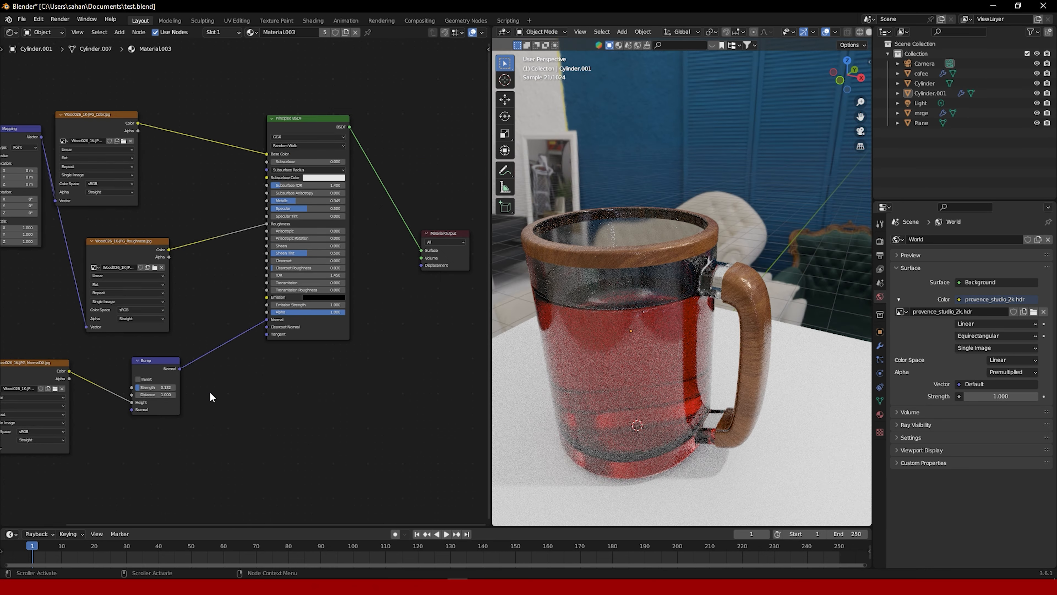
Add Texture Coordinate and Mapping nodes to the wood normal texture and set the mapping scale to 5 on all axes
{"action": "middle_click_drag", "start_coordinate": [213, 396], "coordinate": [418, 371]}
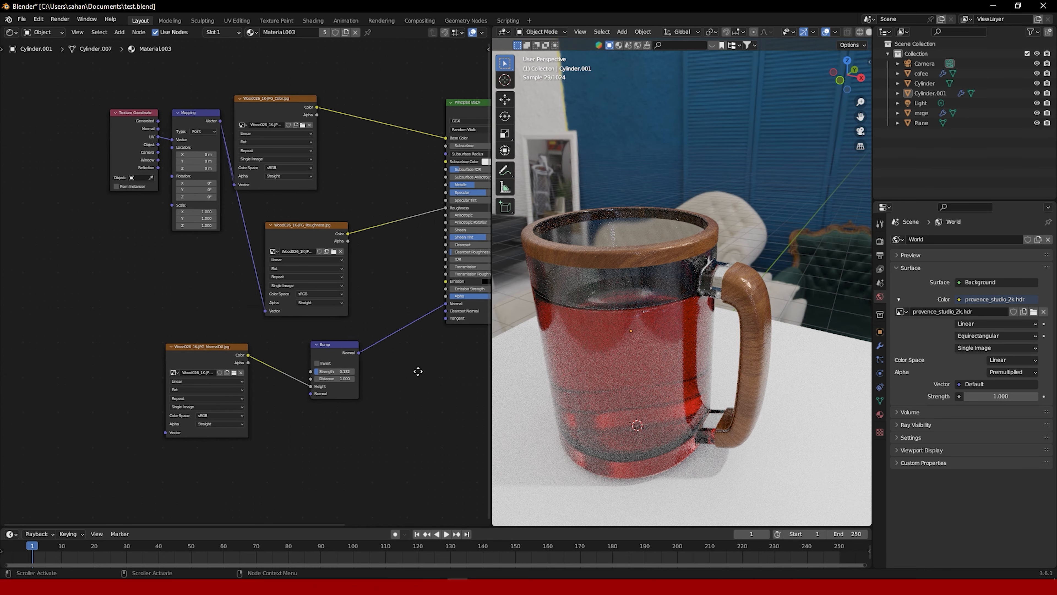
{"action": "left_click", "coordinate": [217, 359]}
{"action": "key", "text": "ctrl+t"}
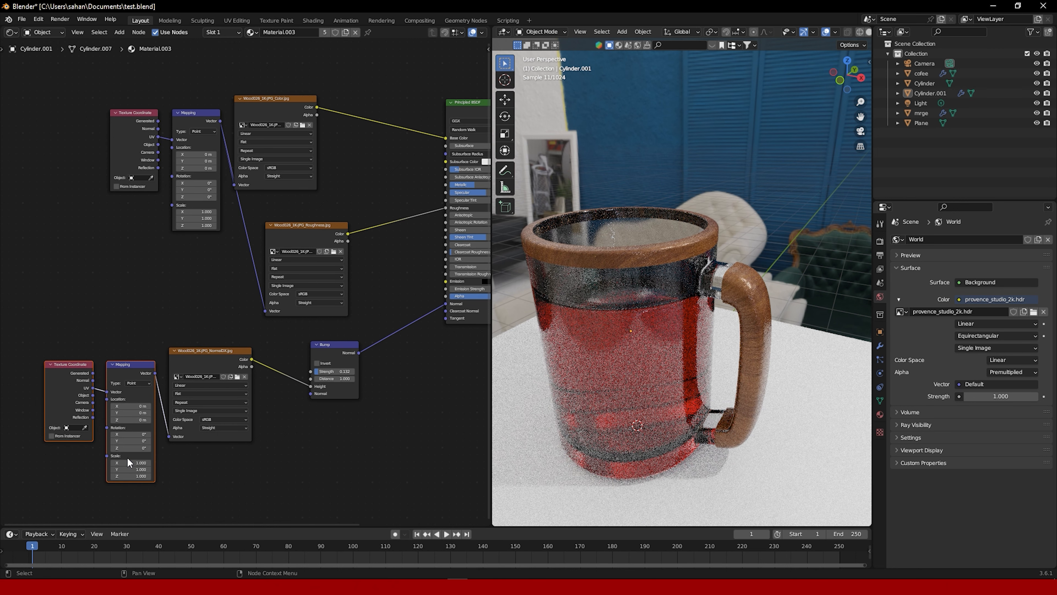
{"action": "left_click_drag", "start_coordinate": [128, 462], "coordinate": [128, 476]}
{"action": "type", "text": "5"}
{"action": "key", "text": "Return"}
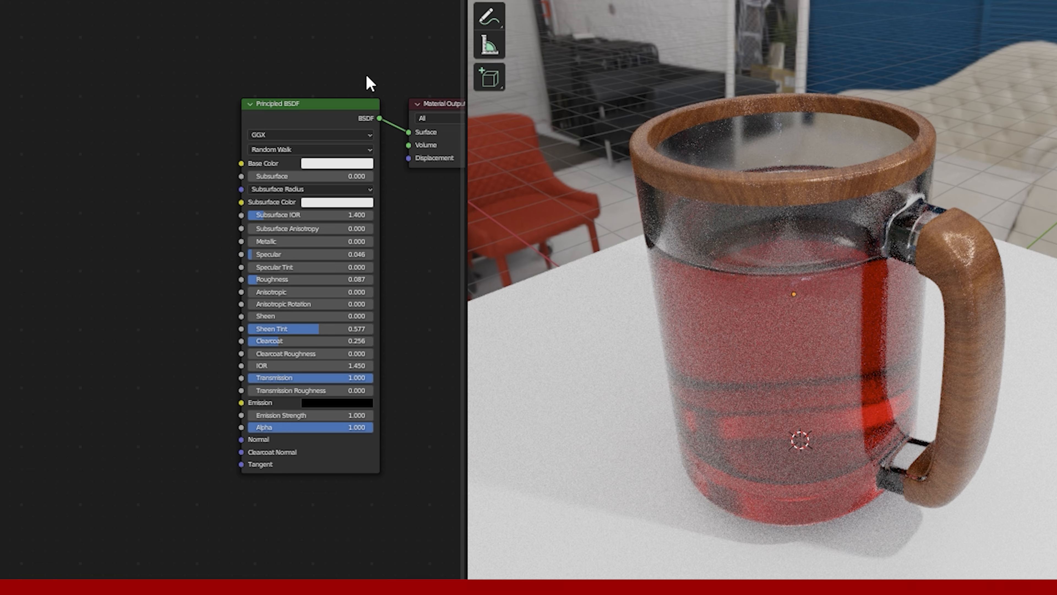
Add granulated-surface.jpg to the mug's glass material and connect its colour through a Bump node's Height to the shader's Normal
{"action": "middle_click_drag", "start_coordinate": [369, 84], "coordinate": [229, 77]}
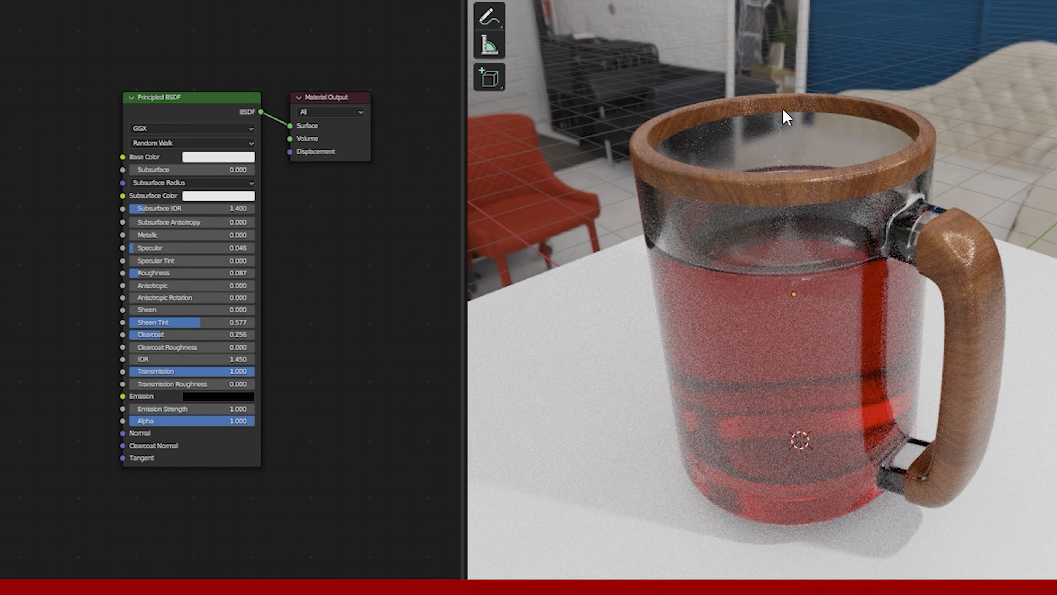
{"action": "middle_click_drag", "start_coordinate": [783, 113], "coordinate": [790, 111]}
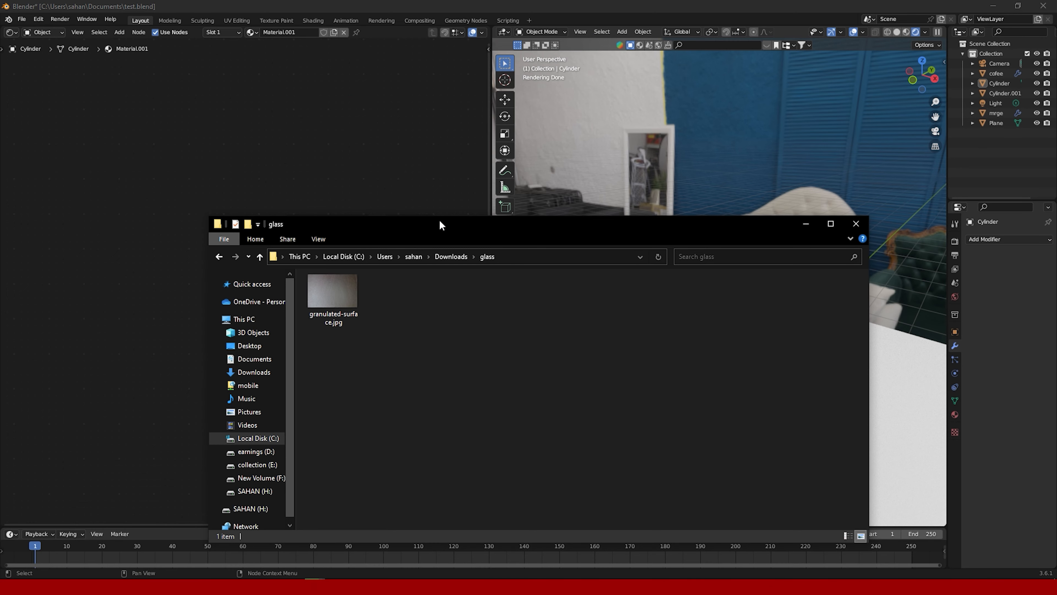
{"action": "left_click_drag", "start_coordinate": [439, 221], "coordinate": [582, 191]}
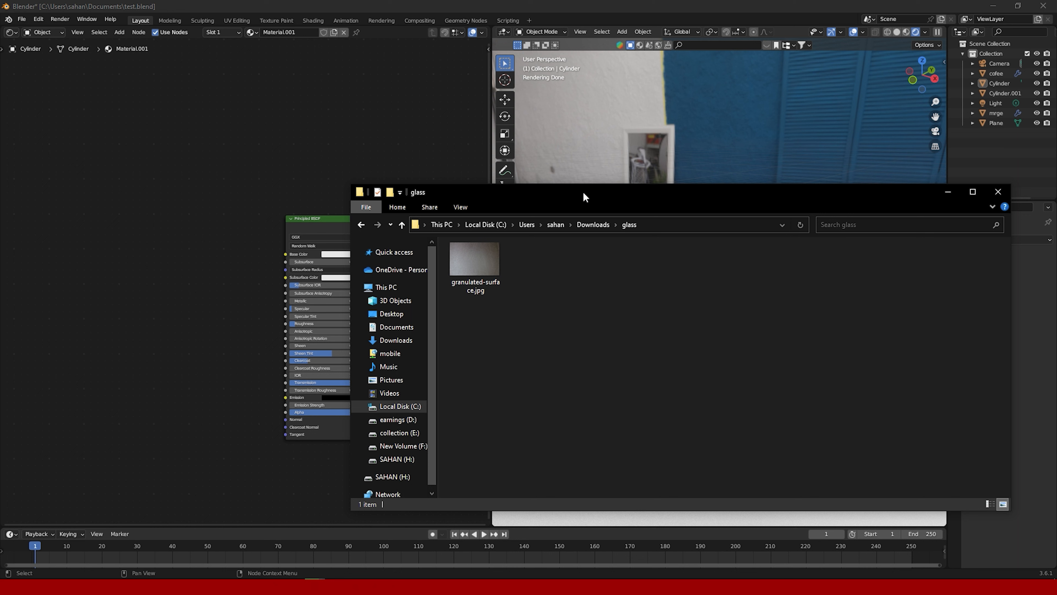
{"action": "left_click_drag", "start_coordinate": [475, 259], "coordinate": [147, 257]}
{"action": "middle_click_drag", "start_coordinate": [307, 234], "coordinate": [340, 205]}
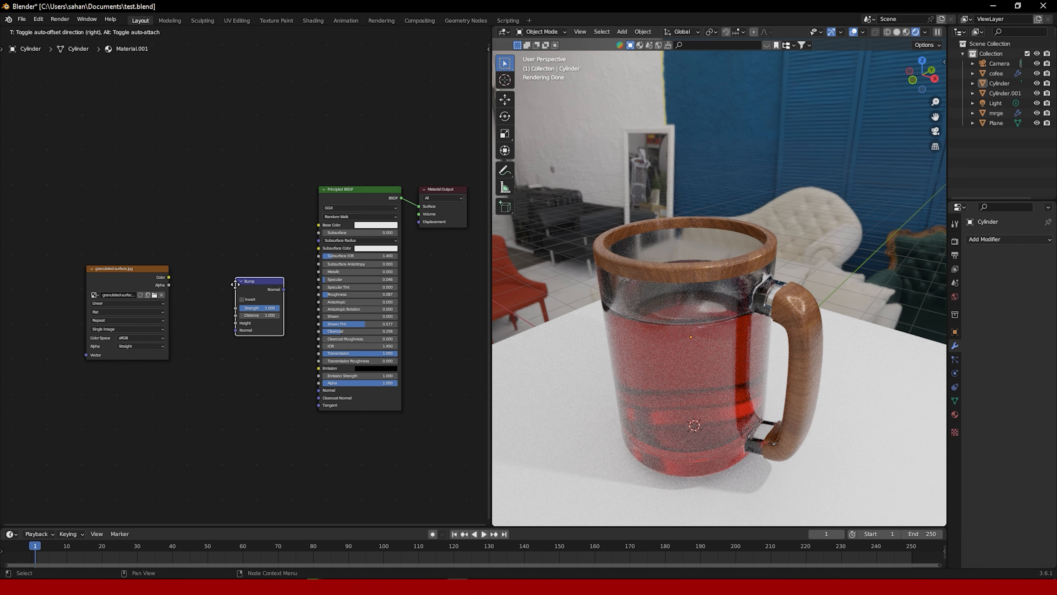
{"action": "left_click", "coordinate": [258, 306]}
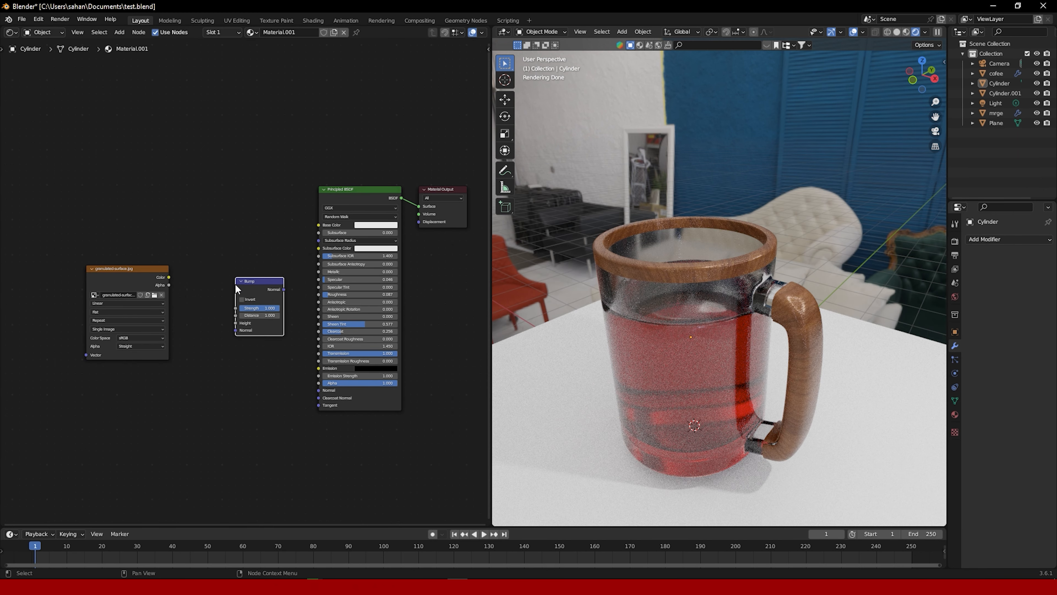
{"action": "left_click_drag", "start_coordinate": [168, 277], "coordinate": [236, 323]}
{"action": "left_click_drag", "start_coordinate": [284, 290], "coordinate": [319, 390]}
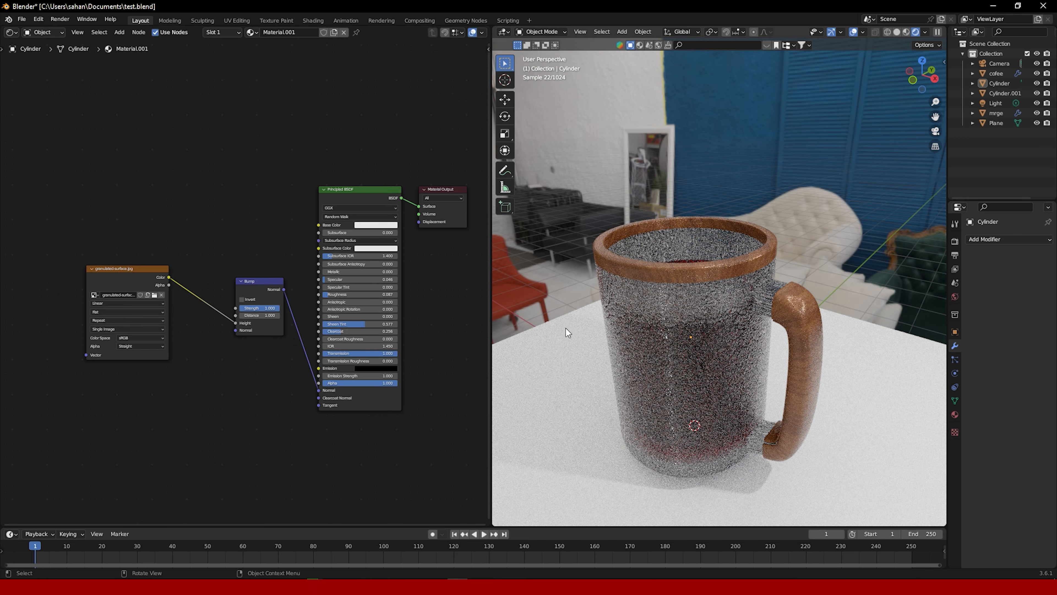
Reduce the glass material's Bump strength to about 0.3
{"action": "left_click_drag", "start_coordinate": [267, 311], "coordinate": [267, 311]}
{"action": "left_click_drag", "start_coordinate": [265, 309], "coordinate": [237, 309]}
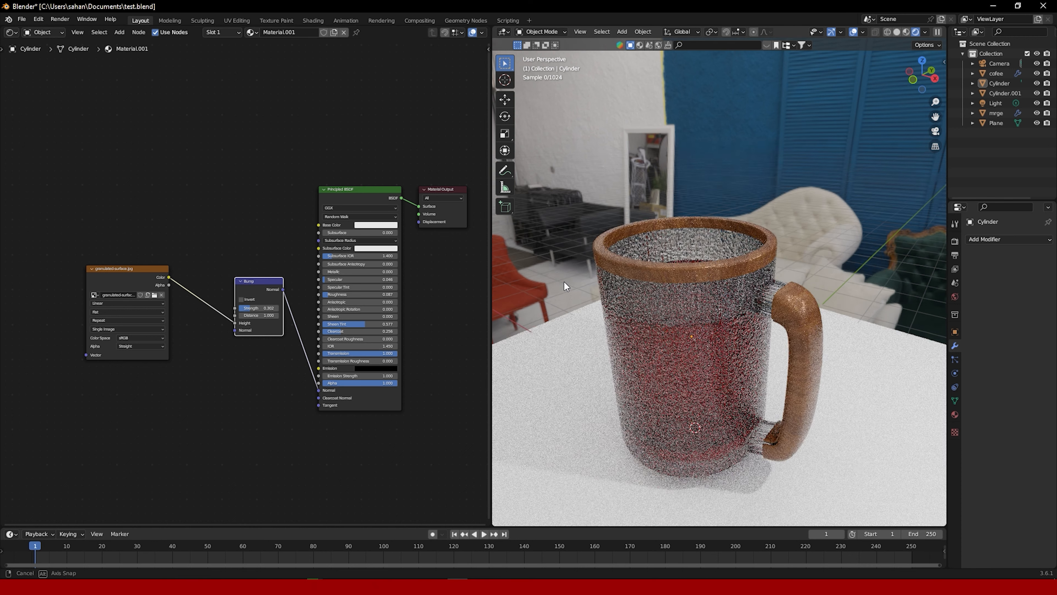
{"action": "middle_click_drag", "start_coordinate": [563, 281], "coordinate": [550, 297]}
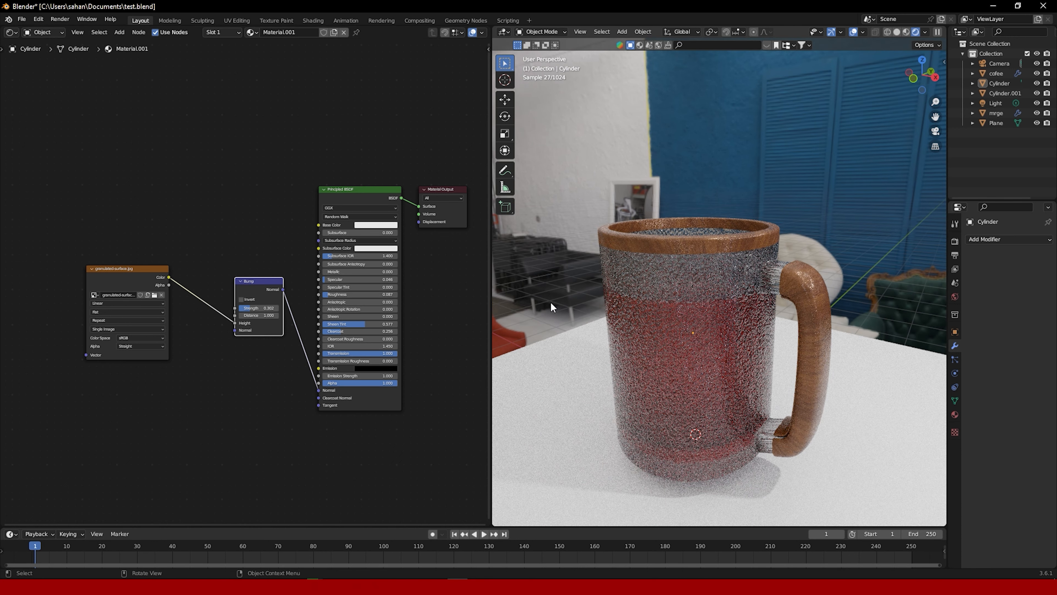
{"action": "middle_click_drag", "start_coordinate": [186, 293], "coordinate": [269, 291]}
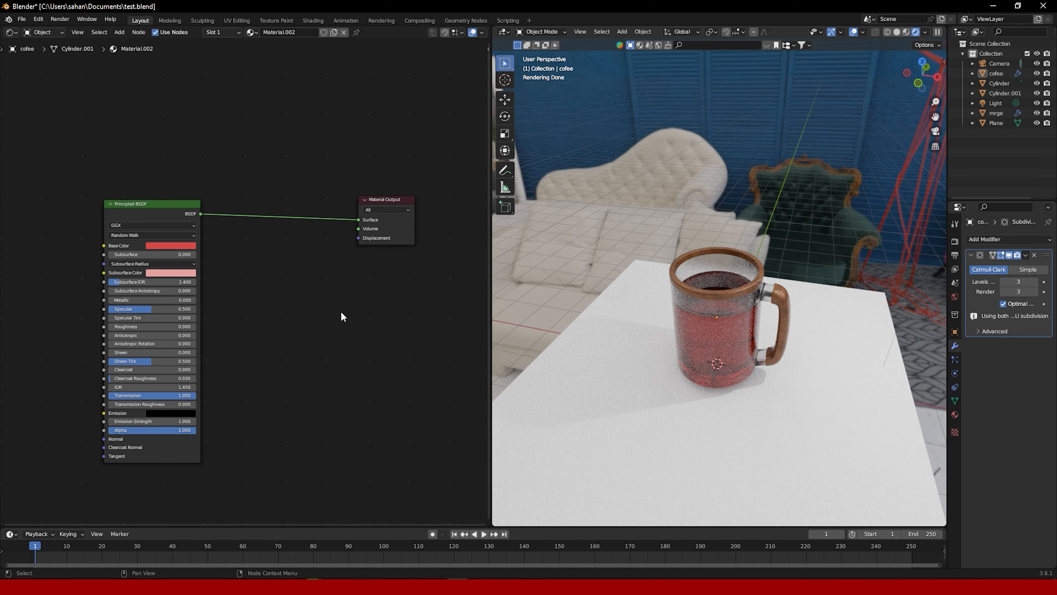
Add a Volume Absorption node to the liquid's material and connect it to the Material Output's Volume
{"action": "key", "text": "shift+a"}
{"action": "type", "text": "vol"}
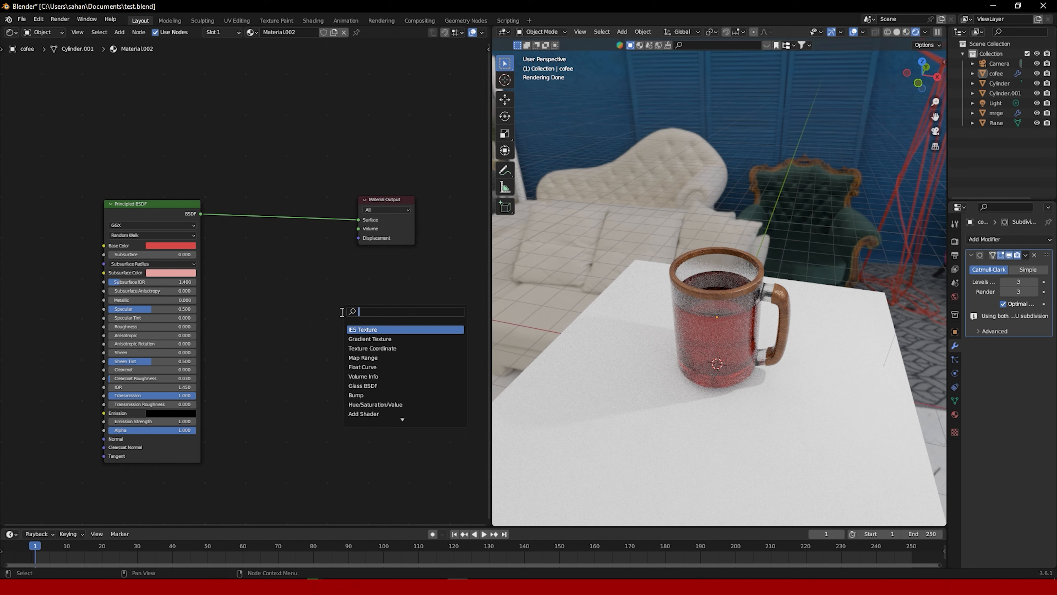
{"action": "type", "text": "um"}
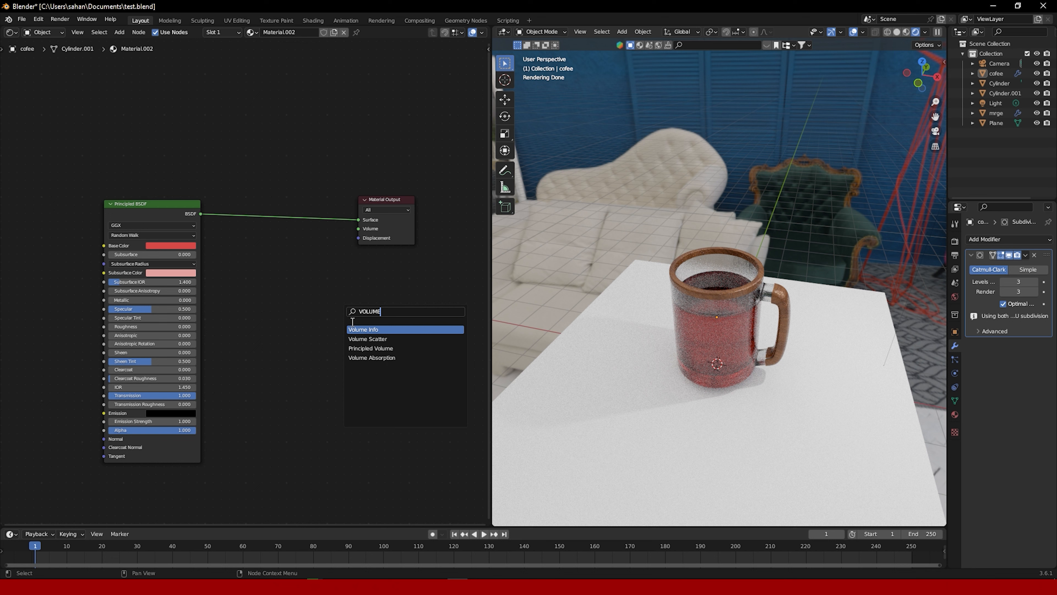
{"action": "left_click", "coordinate": [372, 357]}
{"action": "left_click", "coordinate": [309, 288]}
{"action": "left_click_drag", "start_coordinate": [310, 289], "coordinate": [349, 236]}
Darken the liquid's Volume Absorption colour to a mid grey
{"action": "left_click", "coordinate": [292, 300]}
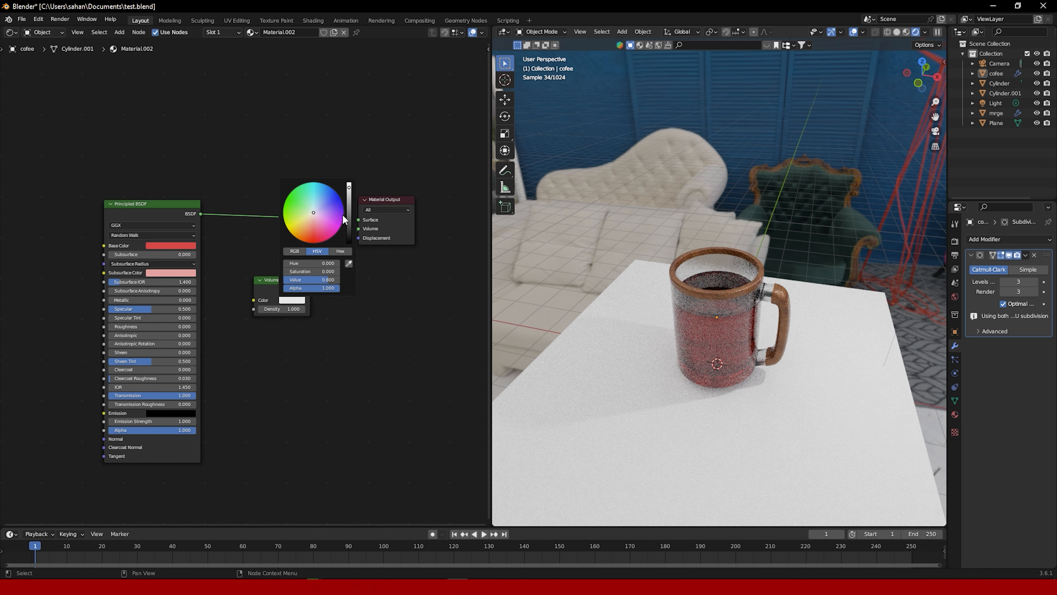
{"action": "left_click", "coordinate": [349, 201]}
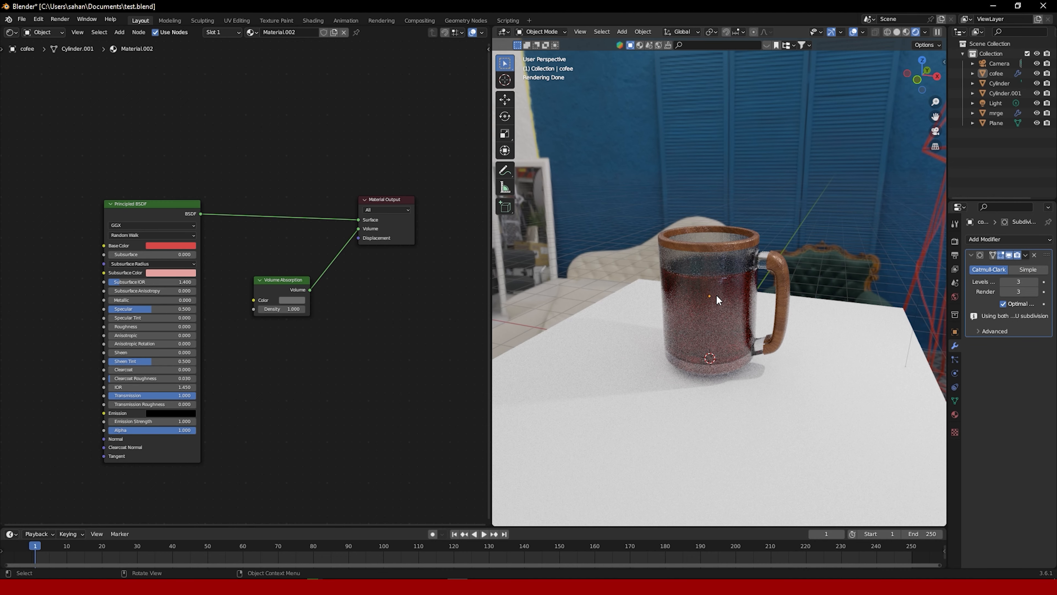
{"action": "middle_click_drag", "start_coordinate": [715, 294], "coordinate": [728, 243], "text": "ctrl"}
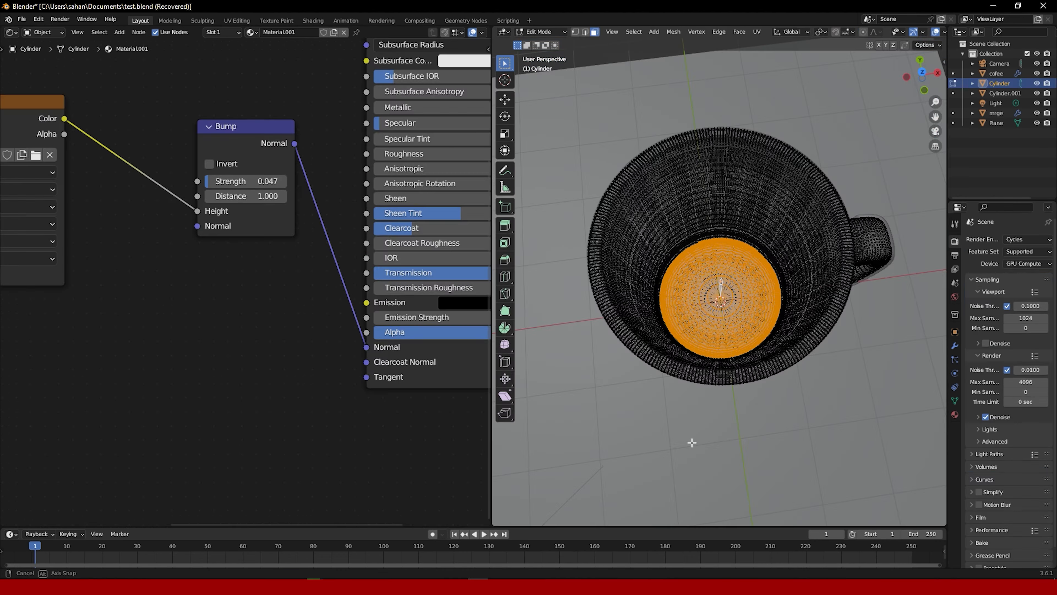
Move the selected inner bottom faces of the mug down about 0.18 m along Z and leave Edit Mode
{"action": "middle_click_drag", "start_coordinate": [691, 442], "coordinate": [802, 236]}
{"action": "key", "text": "g"}
{"action": "key", "text": "z"}
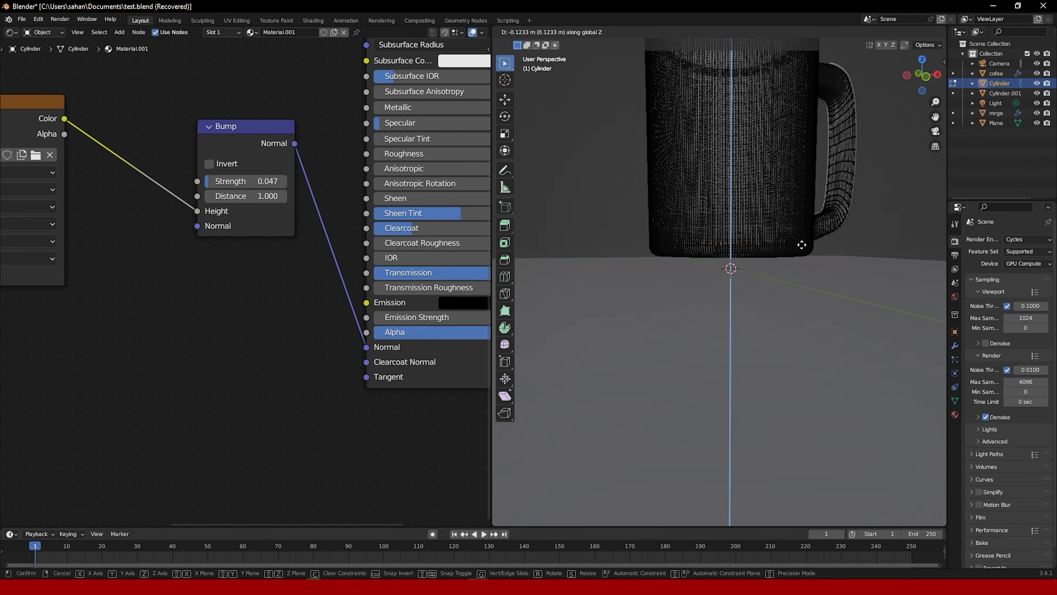
{"action": "left_click", "coordinate": [798, 247]}
{"action": "middle_click_drag", "start_coordinate": [757, 212], "coordinate": [712, 225]}
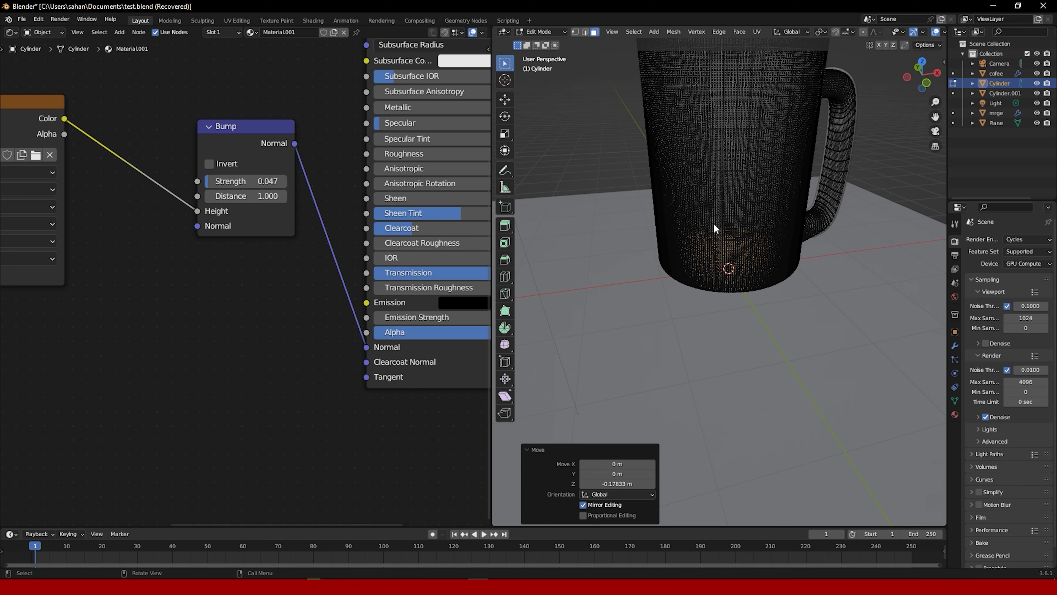
{"action": "key", "text": "Tab"}
Select the liquid inside the mug and lower it along Z towards the mug's inner floor
{"action": "scroll", "coordinate": [707, 221], "scroll_direction": "down", "scroll_amount": 2}
{"action": "left_click", "coordinate": [625, 168]}
{"action": "middle_click_drag", "start_coordinate": [724, 143], "coordinate": [734, 182]}
{"action": "left_click", "coordinate": [766, 163]}
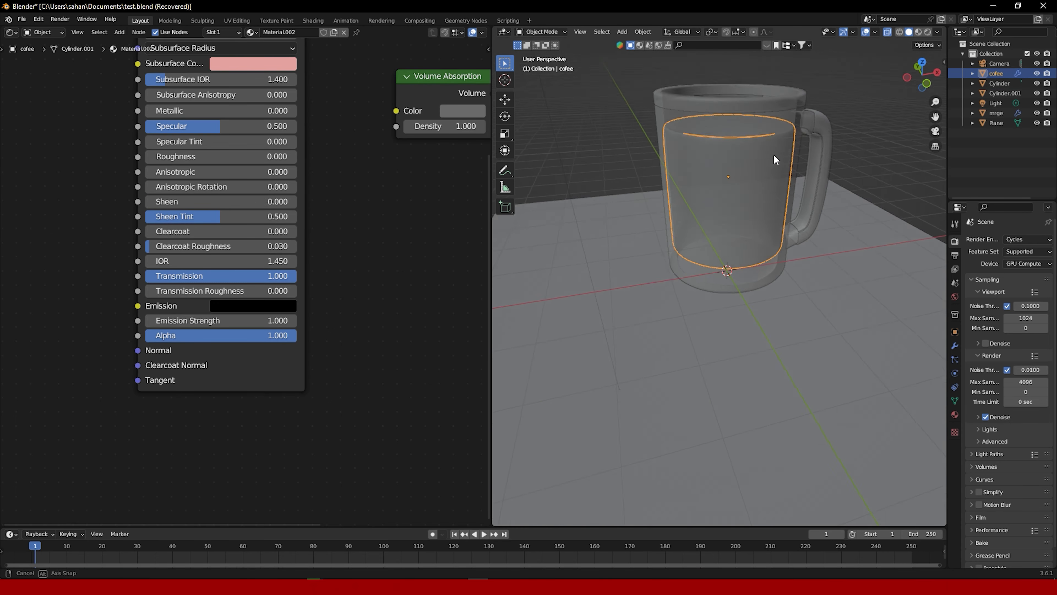
{"action": "scroll", "coordinate": [768, 150], "scroll_direction": "up", "scroll_amount": 4}
{"action": "key", "text": "g"}
{"action": "key", "text": "z"}
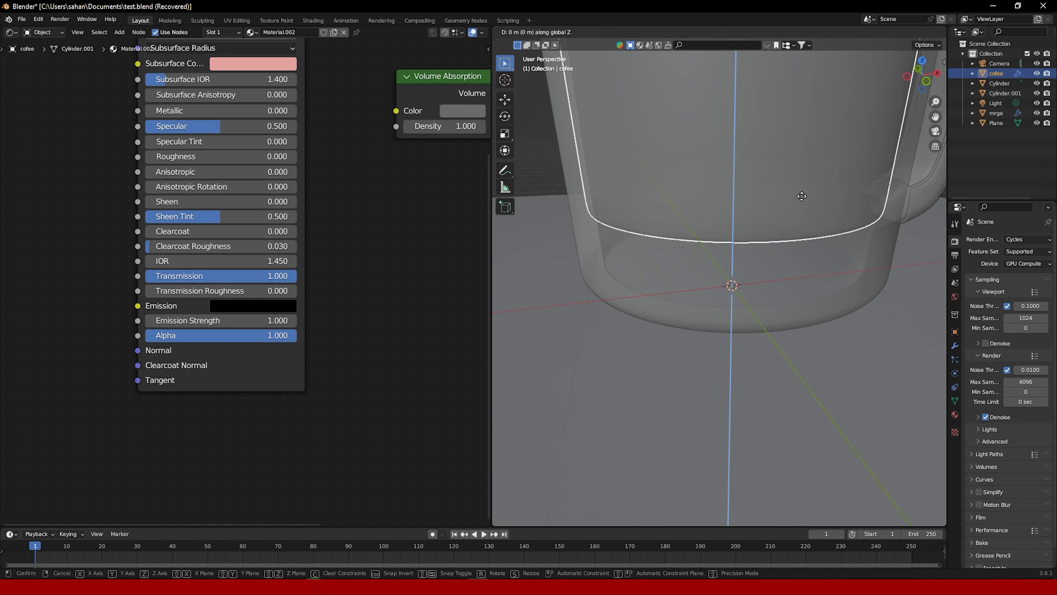
{"action": "left_click", "coordinate": [773, 261]}
{"action": "scroll", "coordinate": [774, 233], "scroll_direction": "down", "scroll_amount": 3}
{"action": "middle_click_drag", "start_coordinate": [774, 210], "coordinate": [770, 262]}
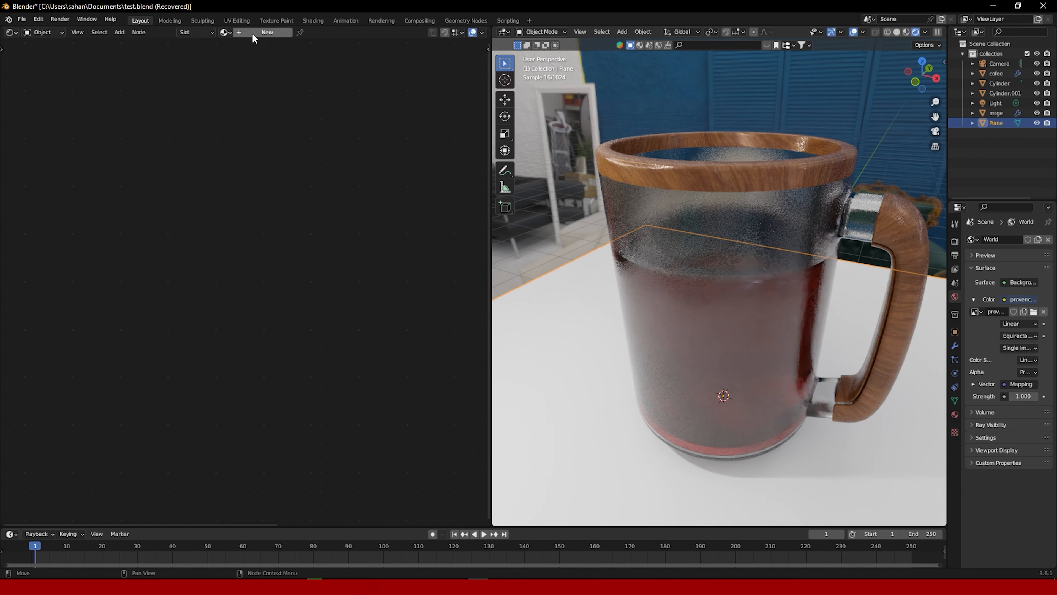
Create a new material for the plane and darken its base colour to grey
{"action": "left_click", "coordinate": [266, 32]}
{"action": "left_click", "coordinate": [310, 202]}
{"action": "left_click_drag", "start_coordinate": [355, 99], "coordinate": [356, 137]}
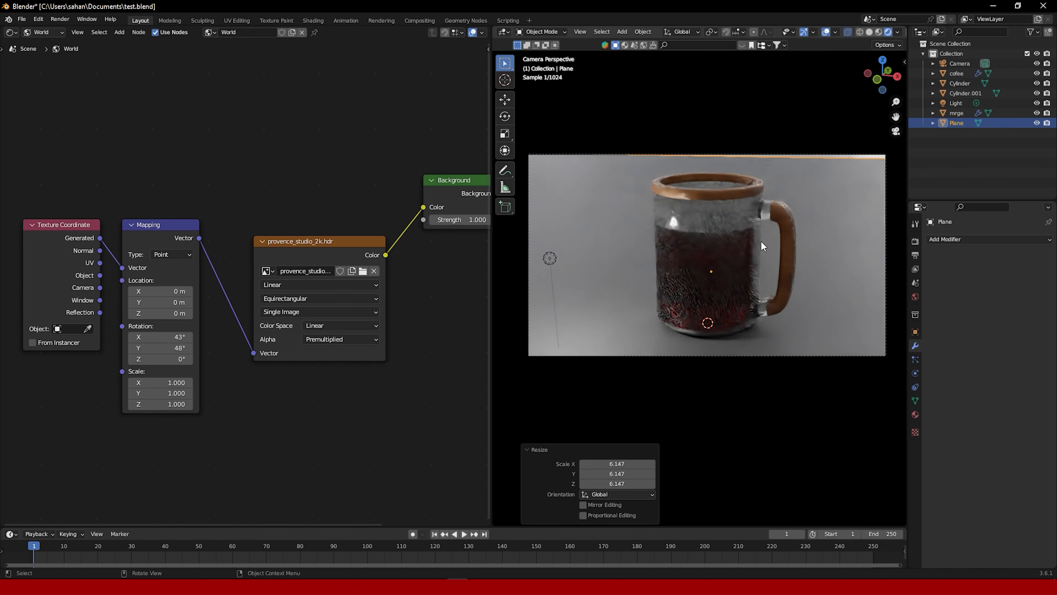
Scale the plane up by about 1.3 and open its object properties
{"action": "key", "text": "s"}
{"action": "left_click", "coordinate": [843, 303]}
{"action": "left_click", "coordinate": [915, 333]}
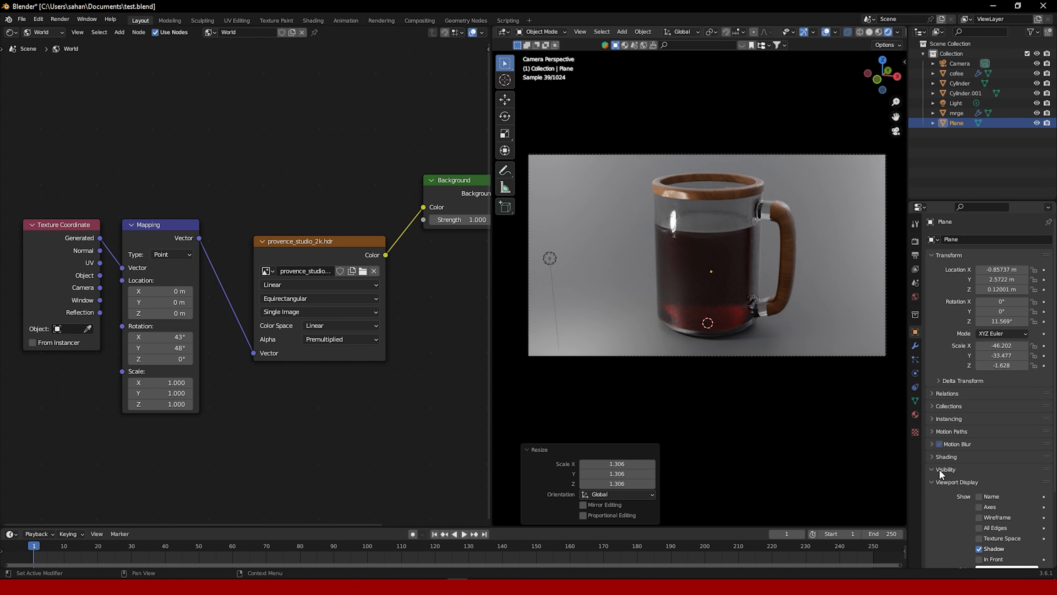
Expand the plane's visibility settings and make it a shadow catcher
{"action": "left_click", "coordinate": [940, 469]}
{"action": "scroll", "coordinate": [957, 458], "scroll_direction": "down", "scroll_amount": 5}
{"action": "left_click", "coordinate": [979, 407]}
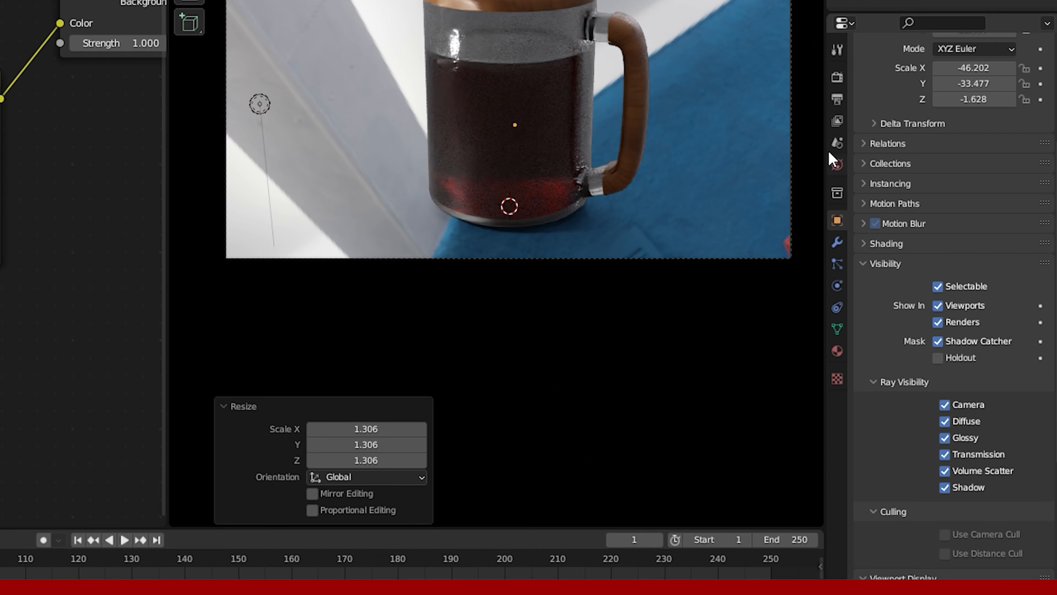
Make the render's film background transparent, and hide and re-show the plane in the viewport to compare its shadow
{"action": "left_click", "coordinate": [799, 274]}
{"action": "left_click", "coordinate": [866, 484]}
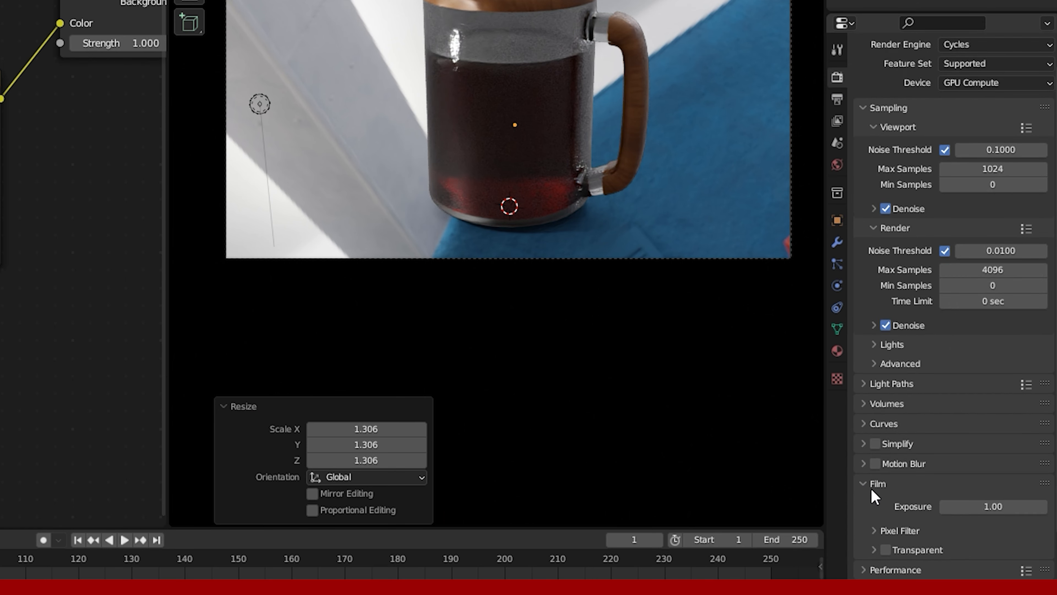
{"action": "left_click", "coordinate": [885, 550]}
{"action": "left_click", "coordinate": [865, 483]}
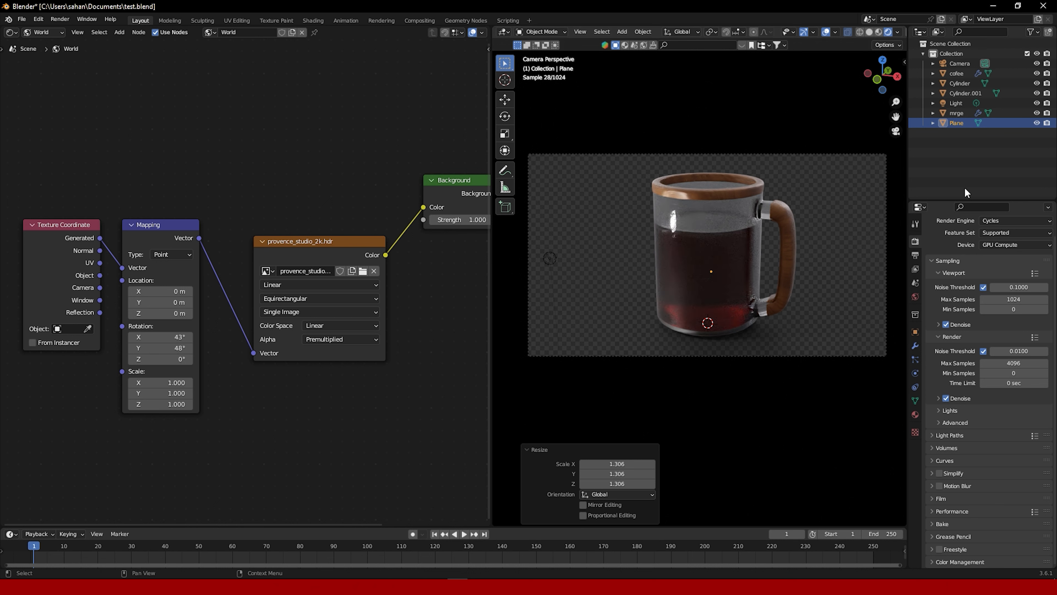
{"action": "left_click", "coordinate": [1037, 123]}
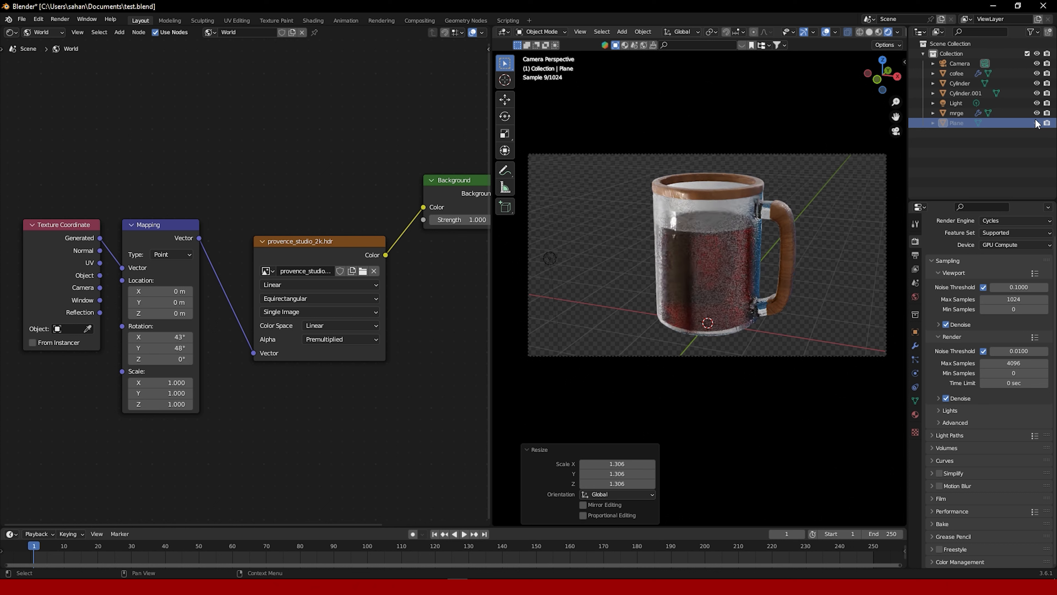
{"action": "left_click", "coordinate": [1037, 123]}
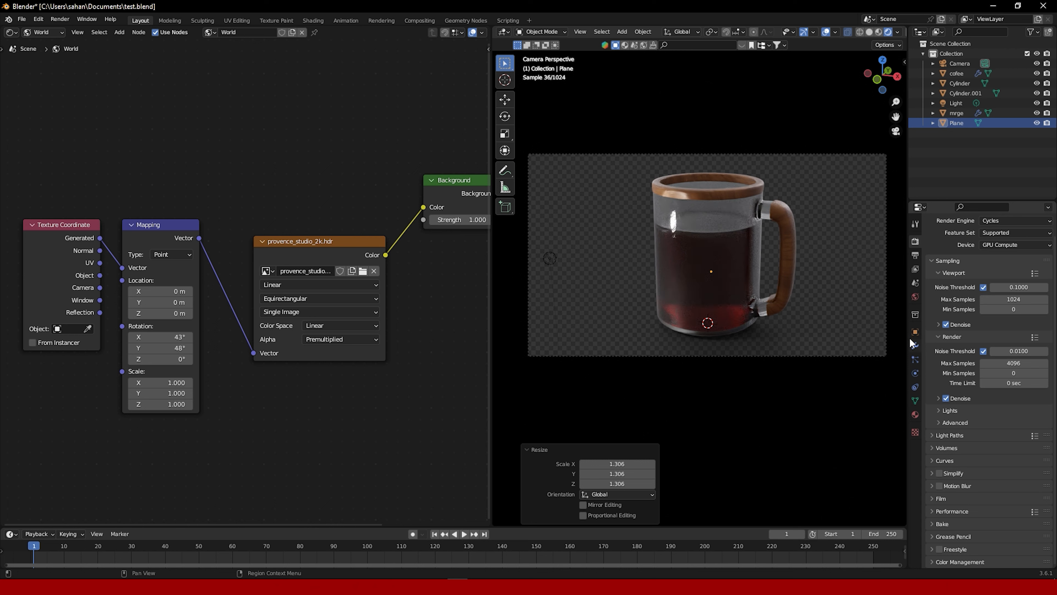
Return to the plane's object visibility settings and toggle its Diffuse ray visibility
{"action": "left_click", "coordinate": [915, 333]}
{"action": "scroll", "coordinate": [957, 420], "scroll_direction": "down", "scroll_amount": 5}
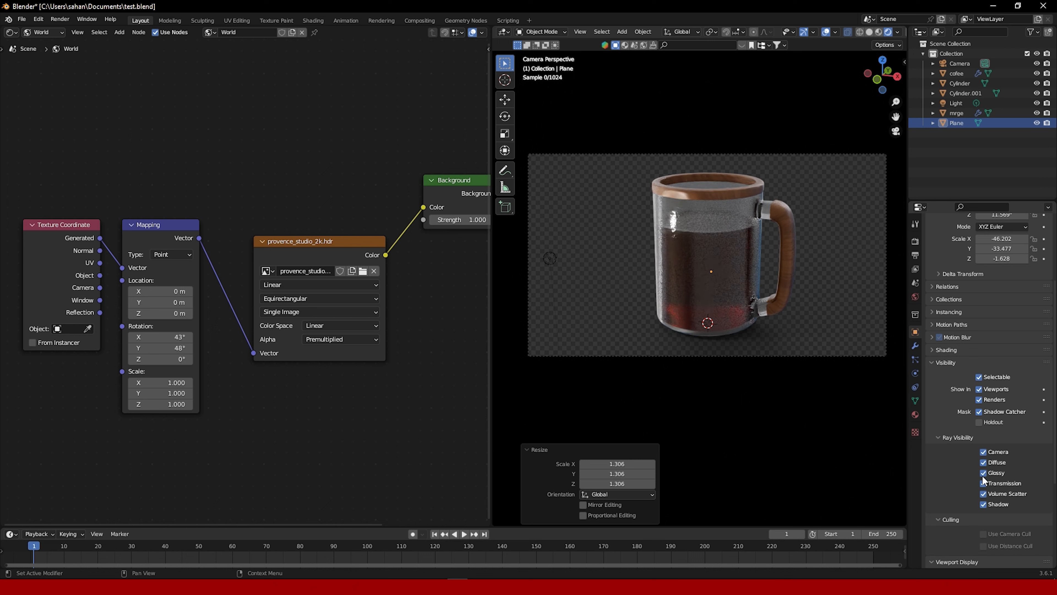
{"action": "left_click", "coordinate": [983, 462]}
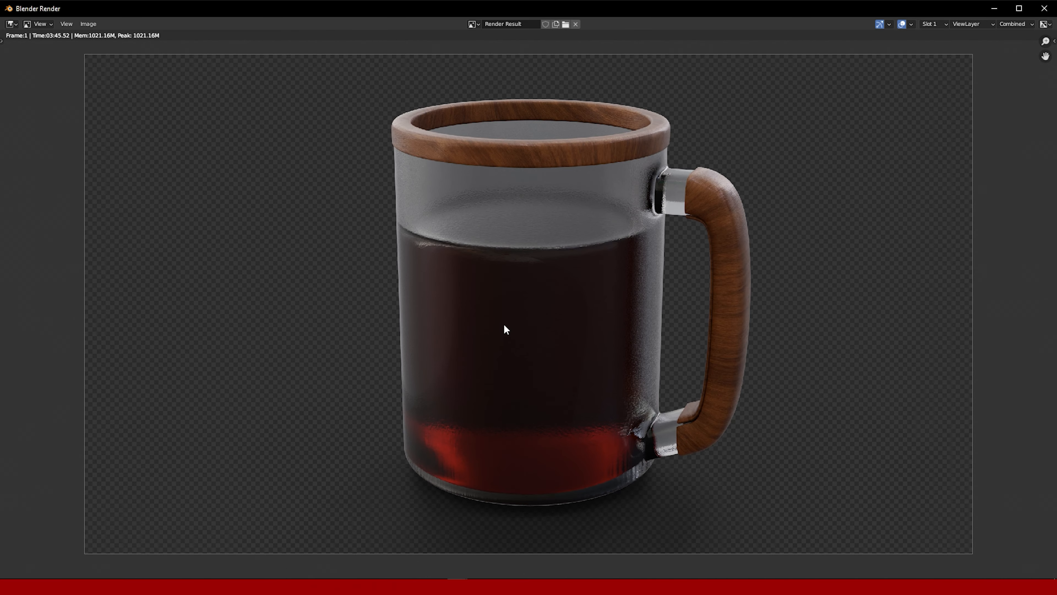
Close the finished render, switch to the Compositing workspace and enable nodes there
{"action": "key", "text": "Escape"}
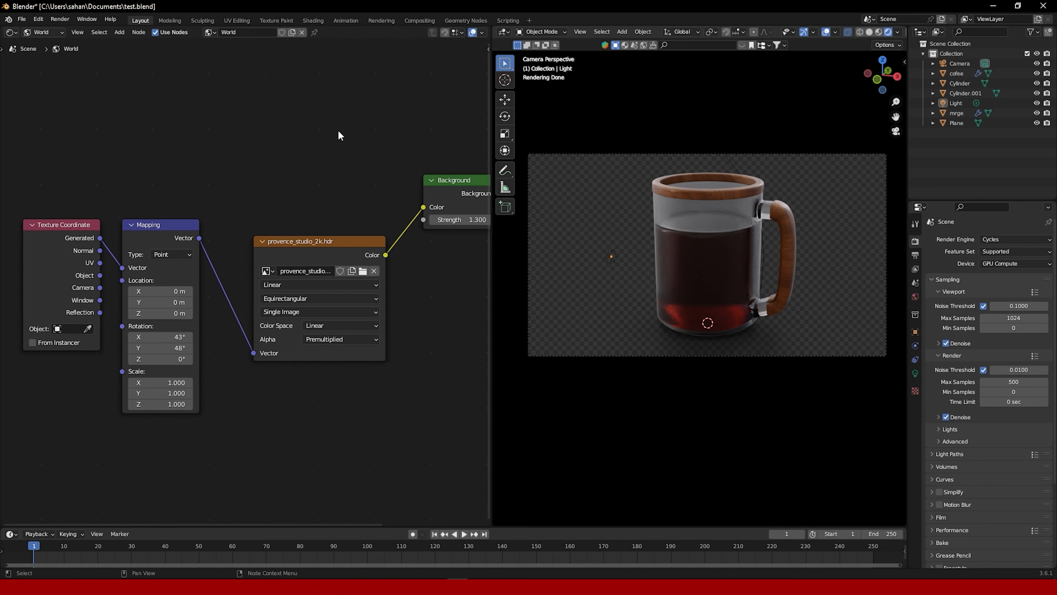
{"action": "left_click", "coordinate": [419, 20]}
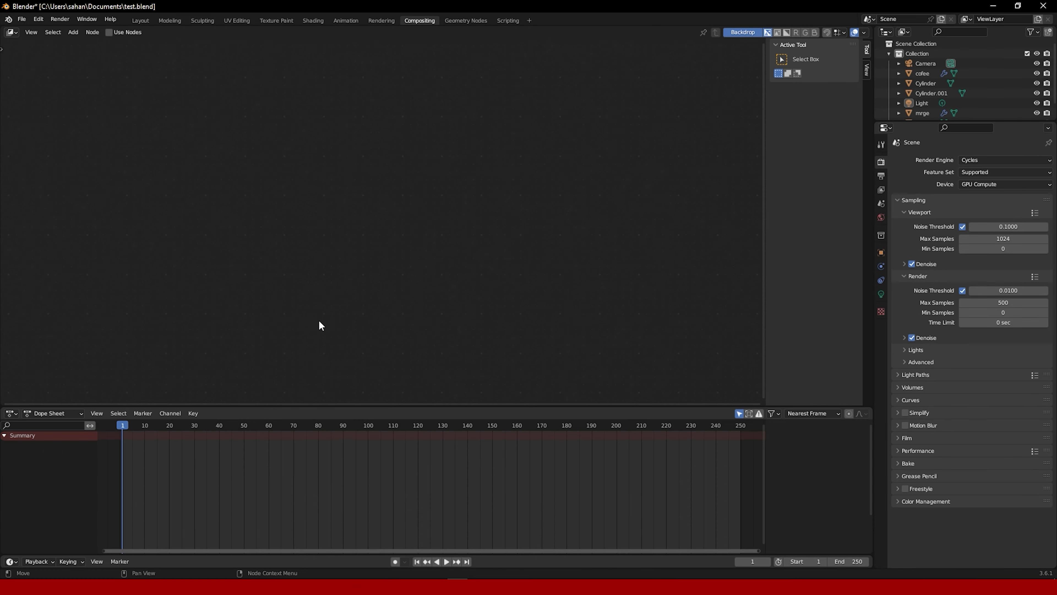
{"action": "left_click", "coordinate": [115, 34]}
Add a Viewer node below the Composite node and connect the Render Layers image output to it
{"action": "left_click_drag", "start_coordinate": [332, 162], "coordinate": [379, 170]}
{"action": "key", "text": "shift+a"}
{"action": "left_click", "coordinate": [460, 190]}
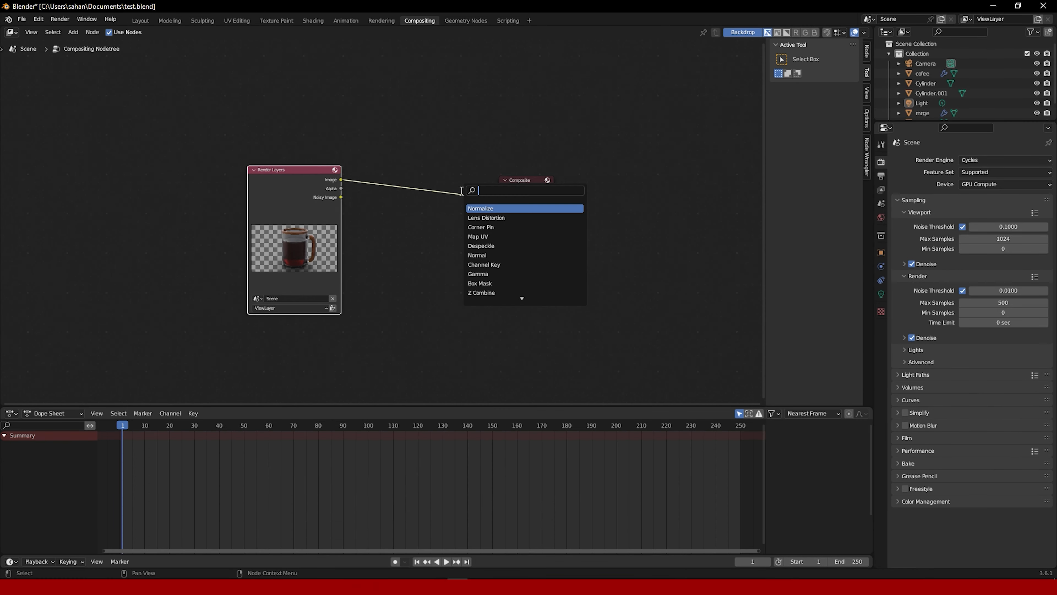
{"action": "type", "text": "vi"}
{"action": "key", "text": "Return"}
{"action": "left_click", "coordinate": [524, 274]}
{"action": "left_click_drag", "start_coordinate": [341, 180], "coordinate": [531, 288]}
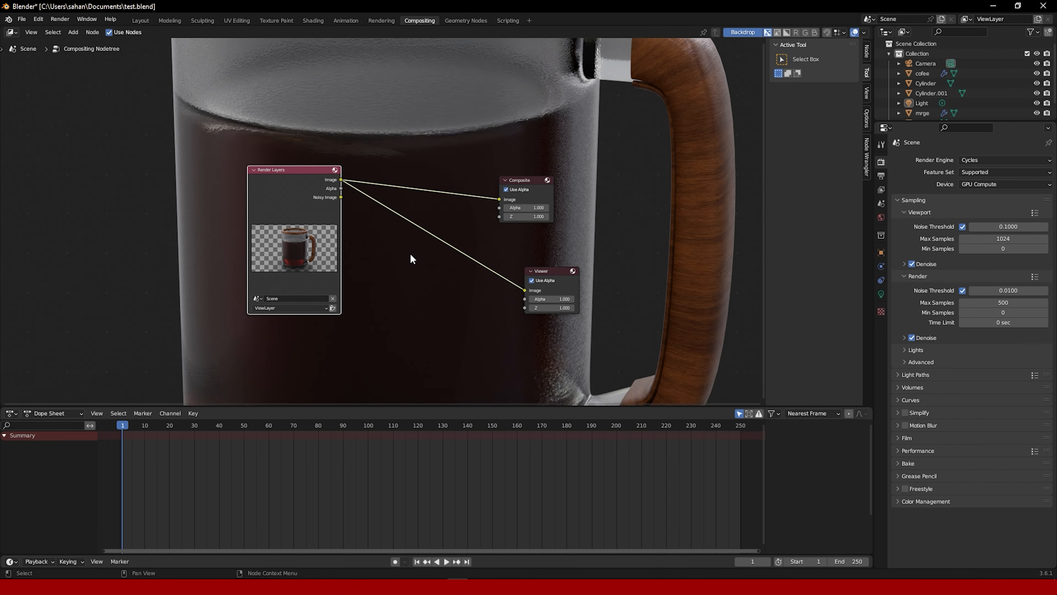
Insert an Alpha Over node between Render Layers and Composite, and link its image output to the Viewer as well
{"action": "middle_click_drag", "start_coordinate": [410, 253], "coordinate": [424, 252]}
{"action": "key", "text": "v"}
{"action": "key", "text": "v"}
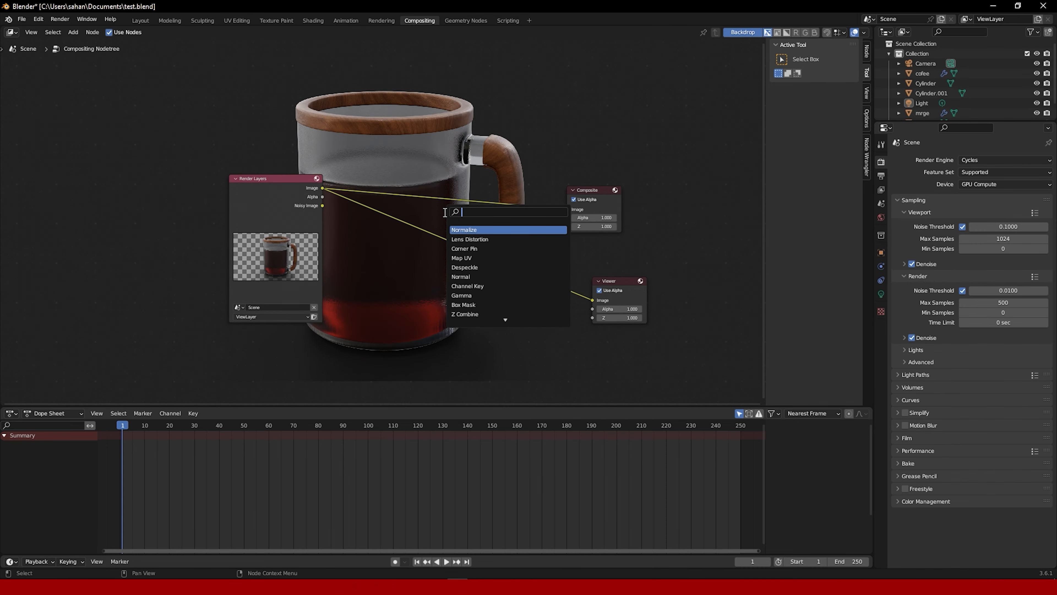
{"action": "type", "text": "alpha"}
{"action": "left_click", "coordinate": [469, 239]}
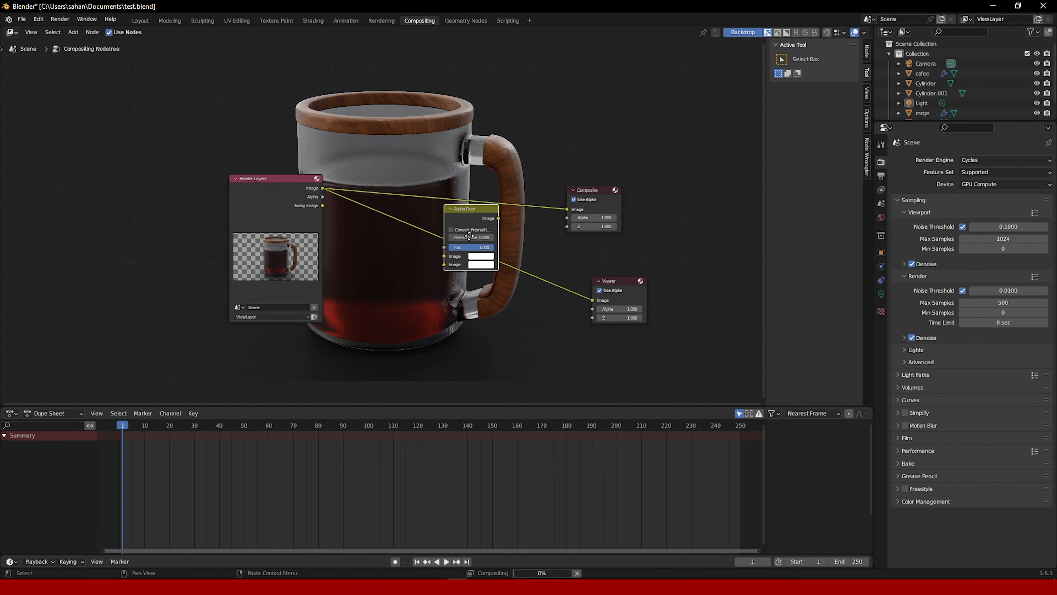
{"action": "left_click", "coordinate": [459, 200]}
{"action": "left_click_drag", "start_coordinate": [487, 183], "coordinate": [592, 300]}
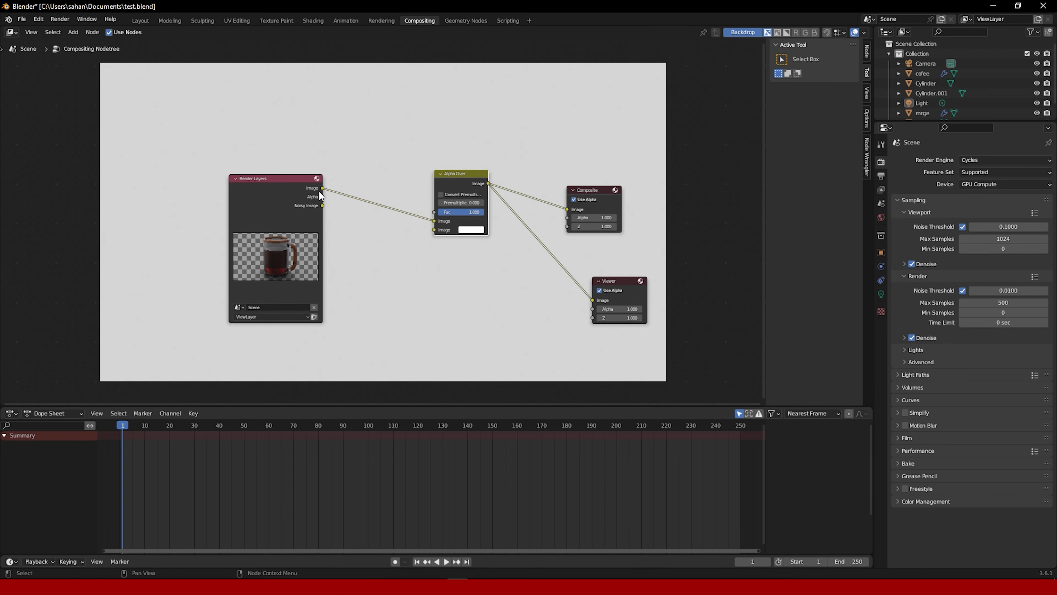